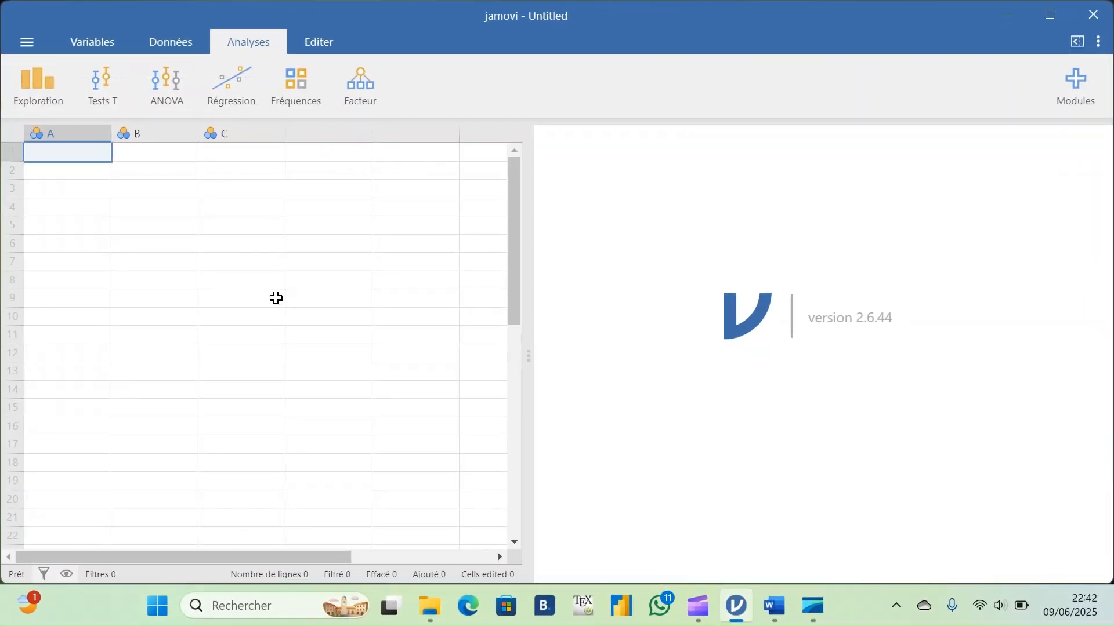
Open the CSV file donnees_marketing_ventes_jamovi_satisfaction_libellee from the donnée marketing folder and widen the data table
left_click(26, 44)
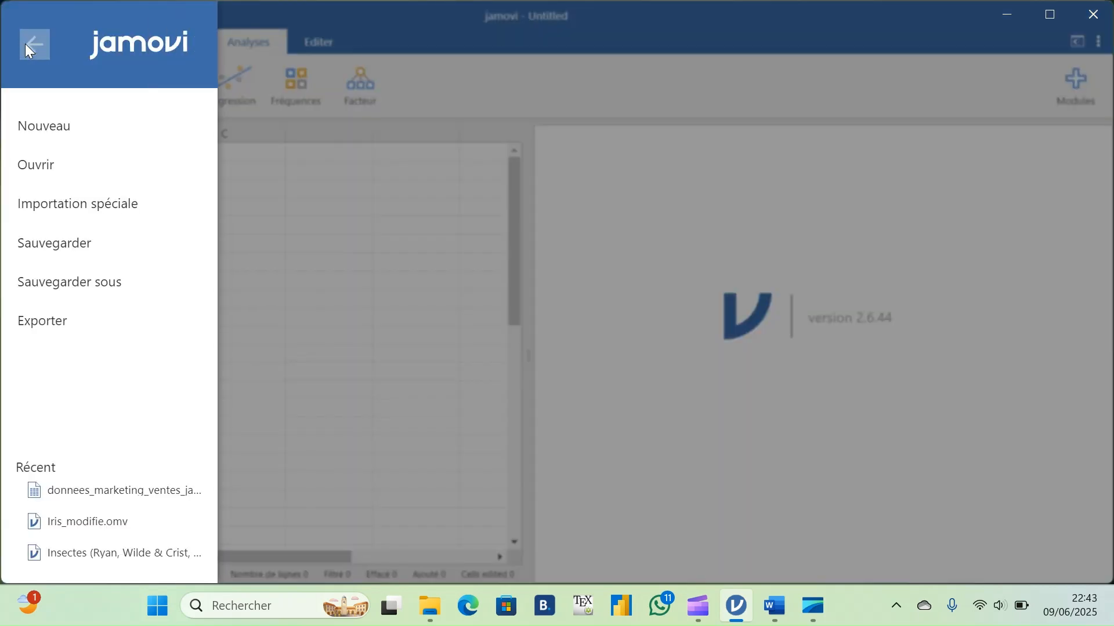
left_click(58, 169)
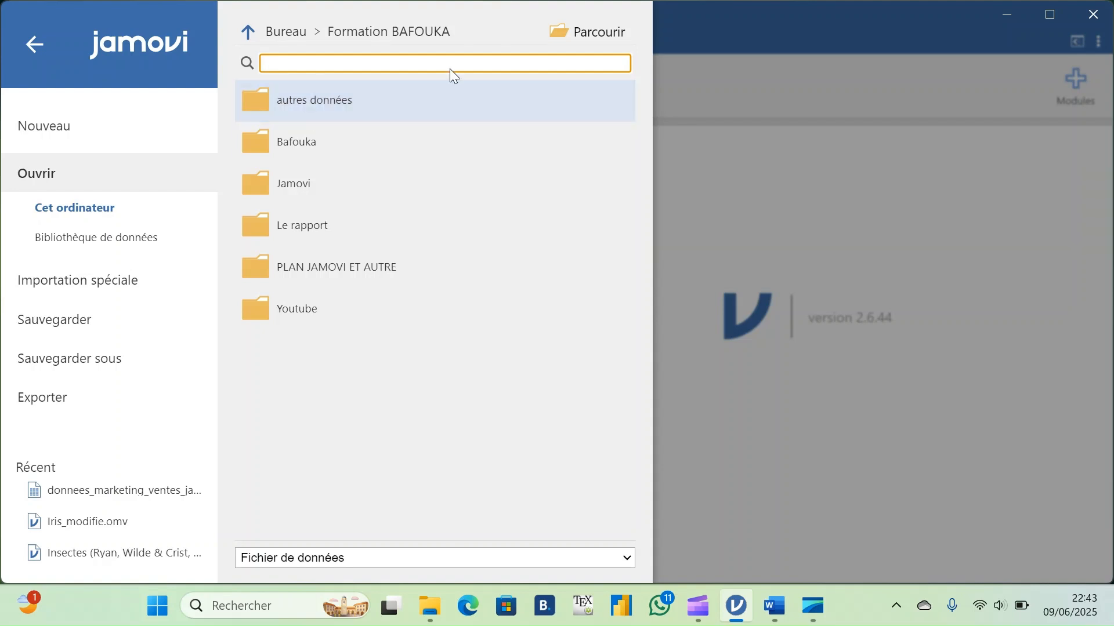
left_click(595, 35)
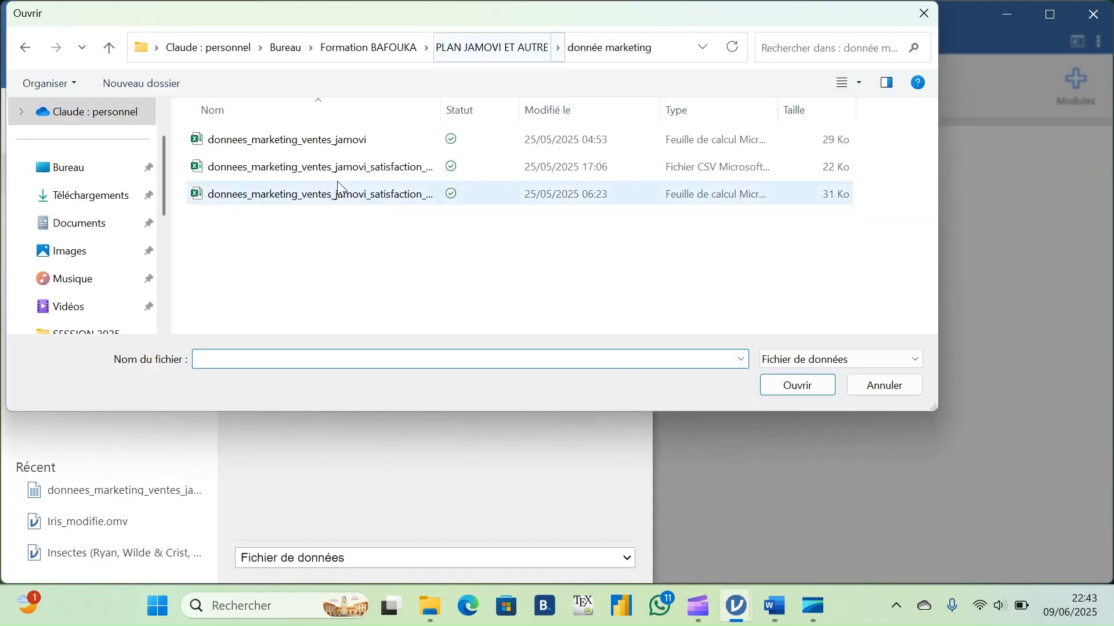
left_click(349, 170)
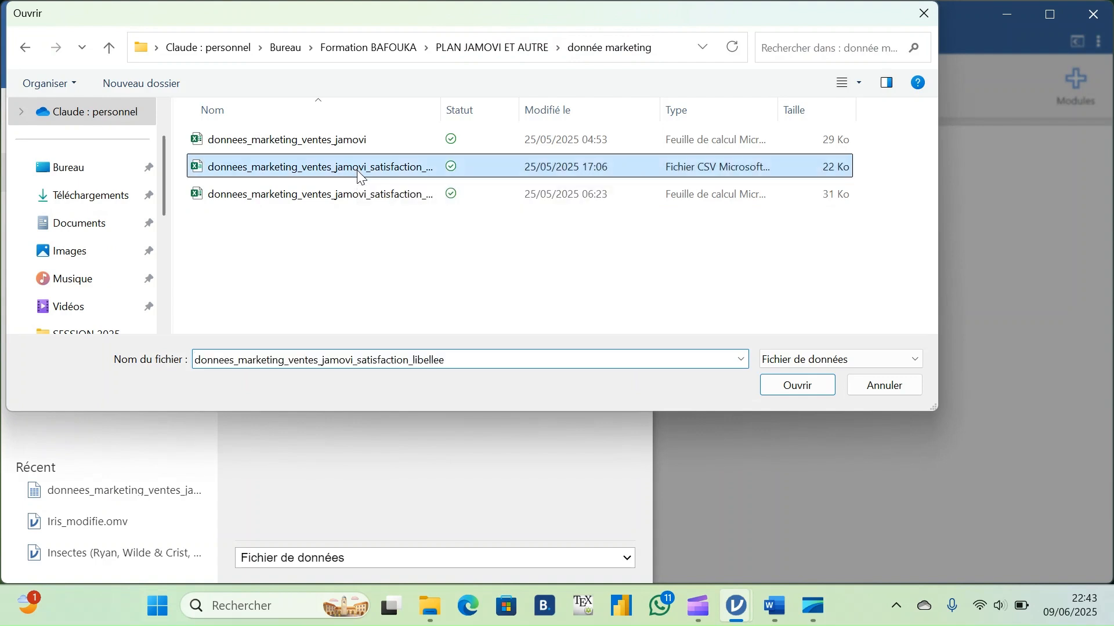
left_click(795, 386)
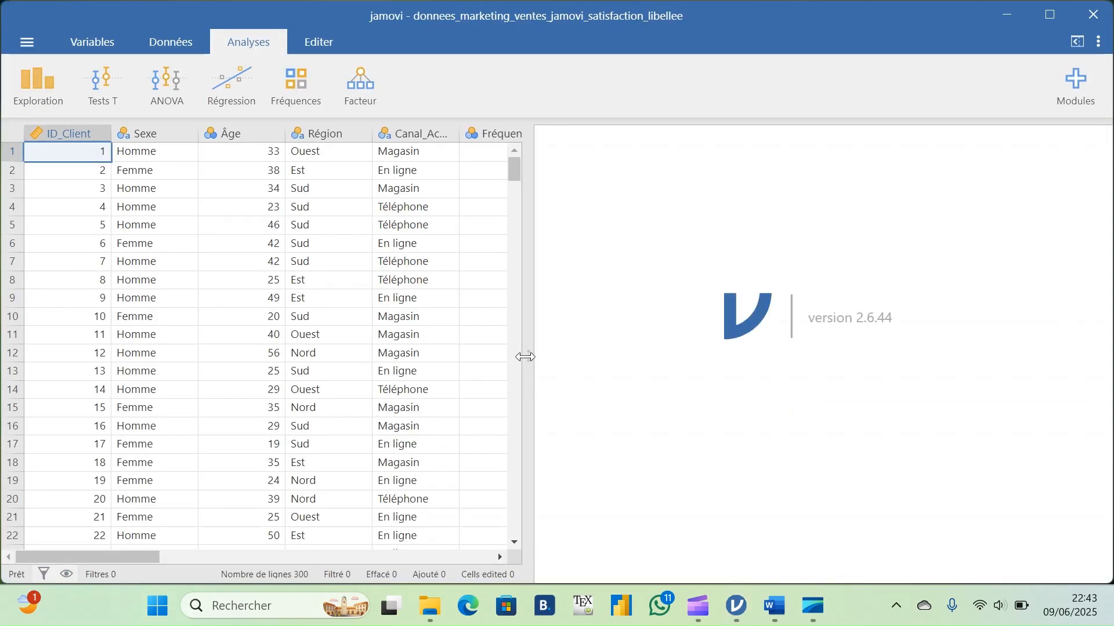
left_click_drag(524, 357, 906, 378)
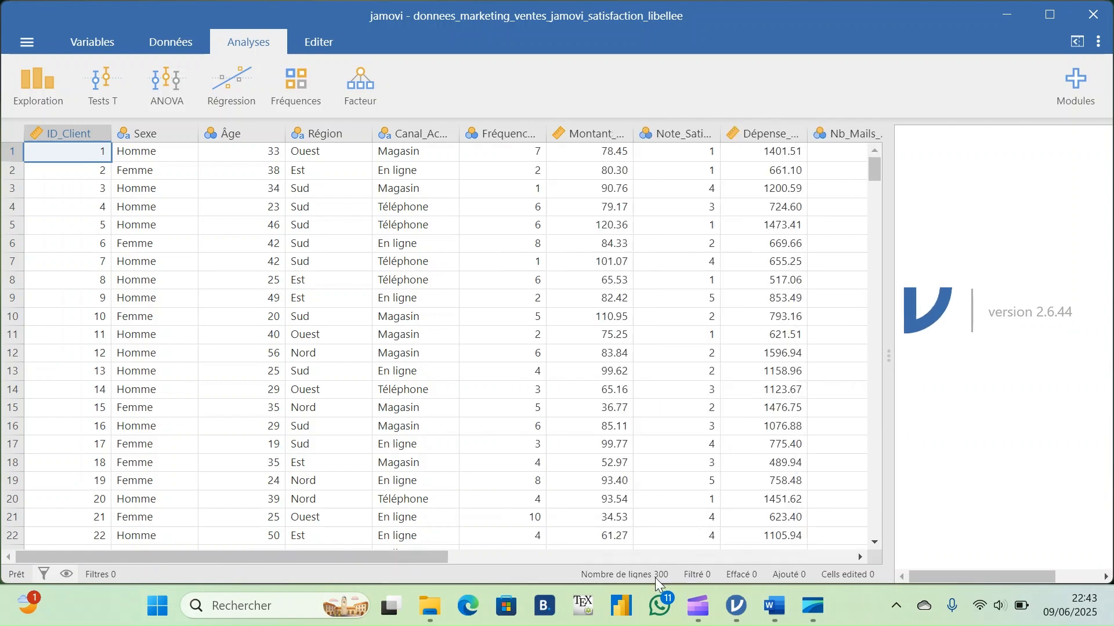
left_click_drag(401, 562, 373, 535)
Create a transformed variable from the Sexe column and name it Sexe_transforme
left_click(162, 134)
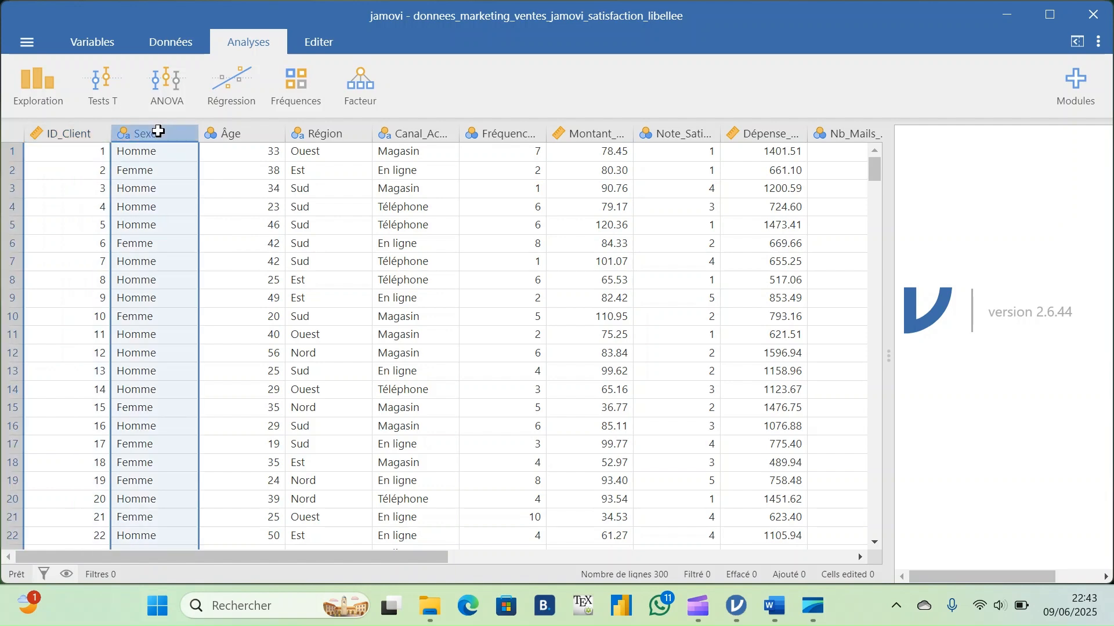
left_click(172, 32)
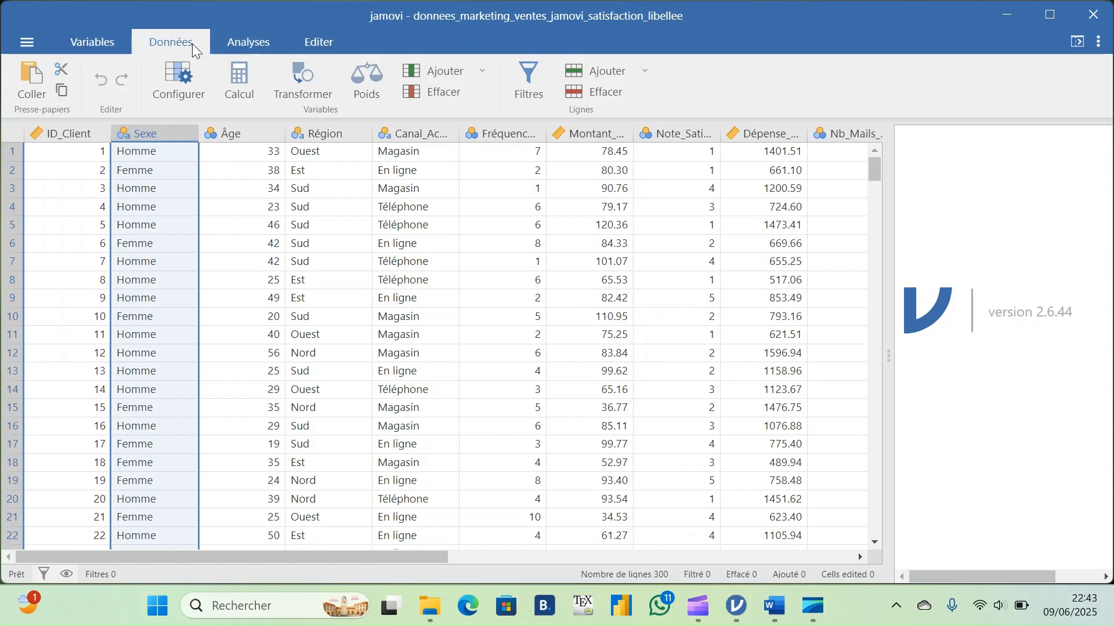
left_click(308, 102)
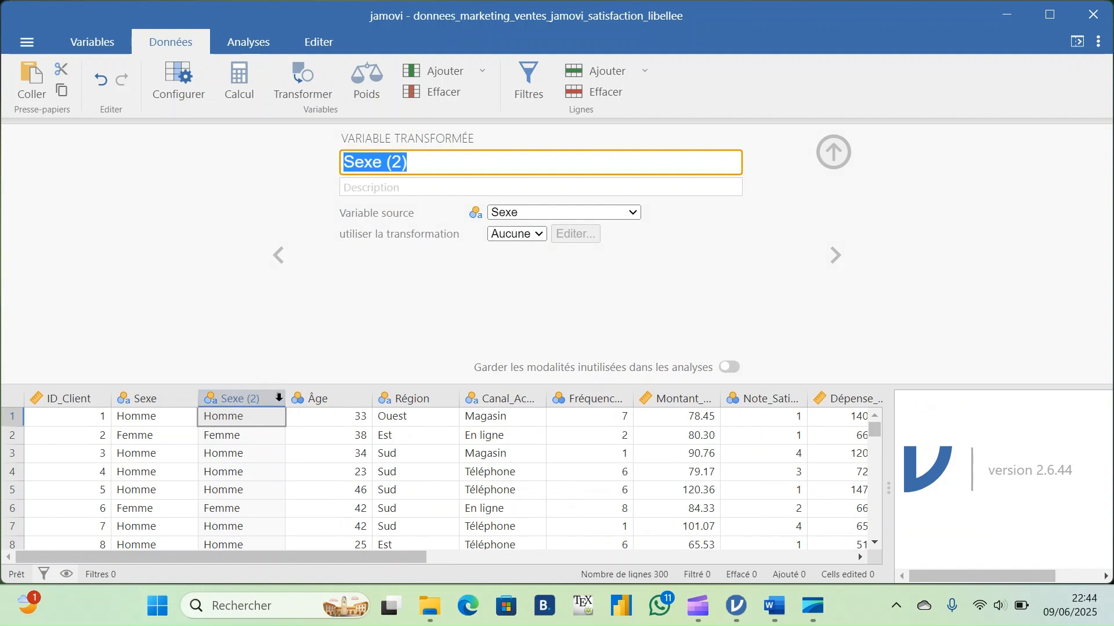
left_click(420, 167)
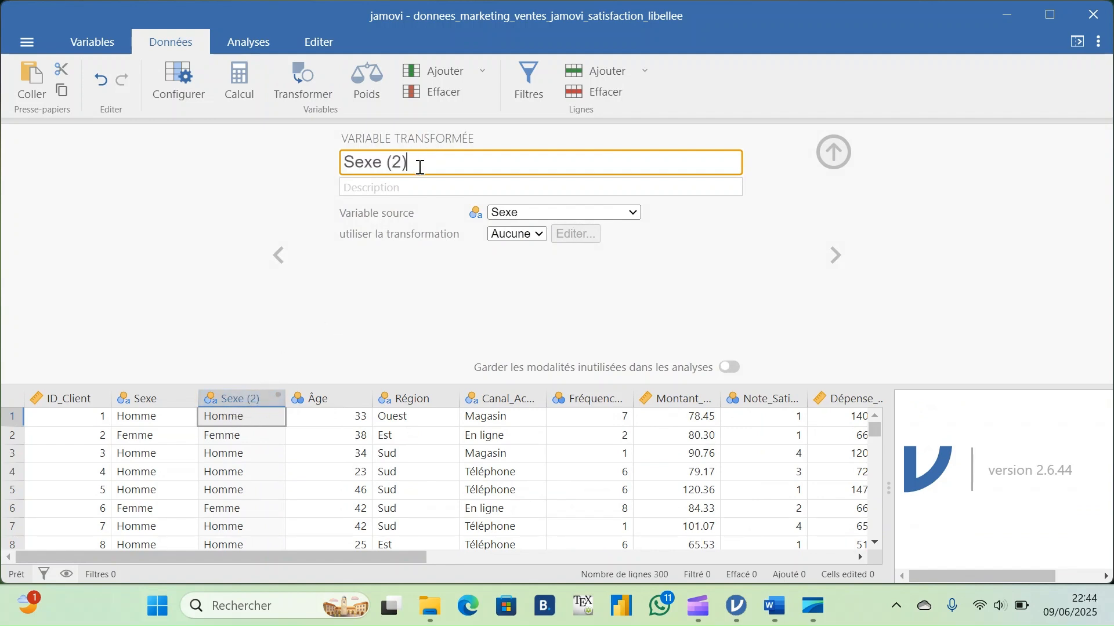
key("BackSpace")
key("BackSpace")
key("BackSpace")
key("BackSpace")
type("_transforme")
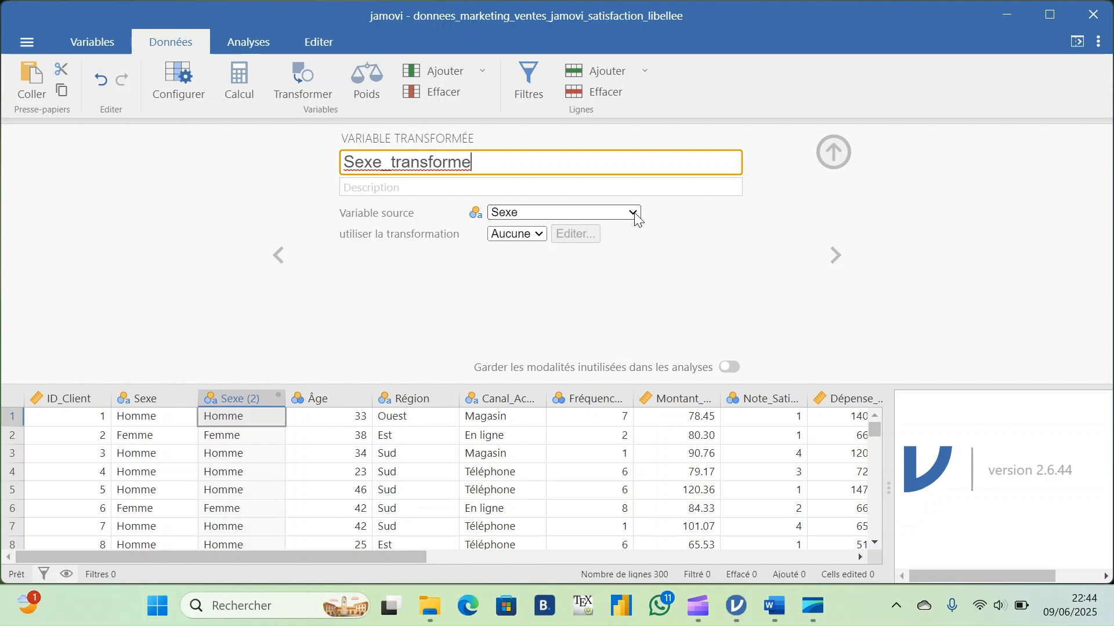
Create a new transformation for Sexe_transforme with a recoding condition that turns 'Femme' into 1
left_click(539, 235)
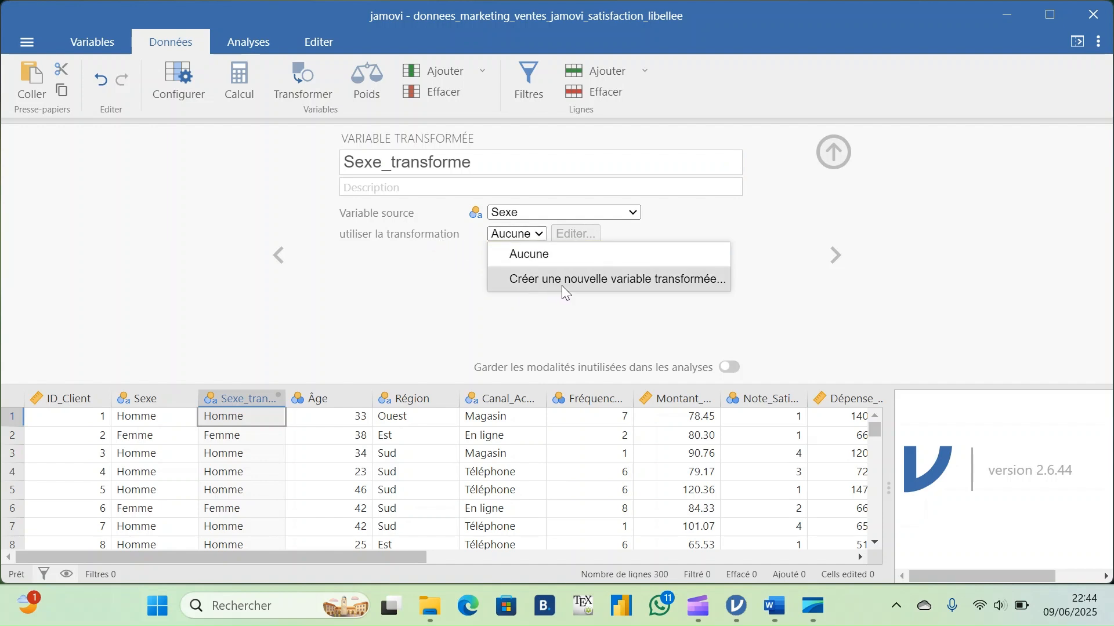
left_click(597, 281)
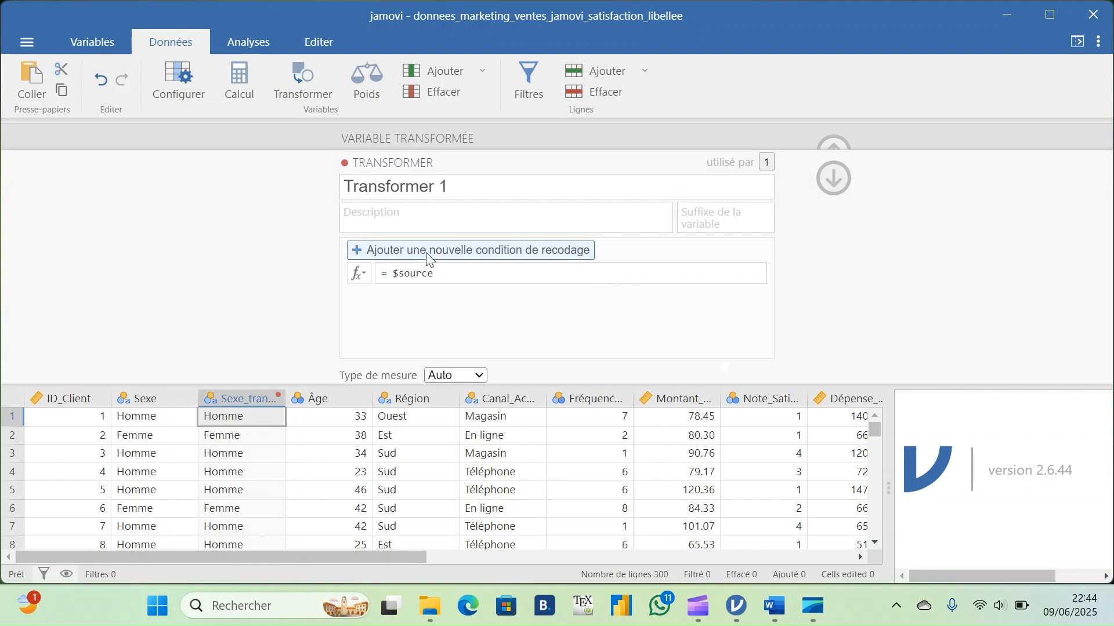
left_click(489, 261)
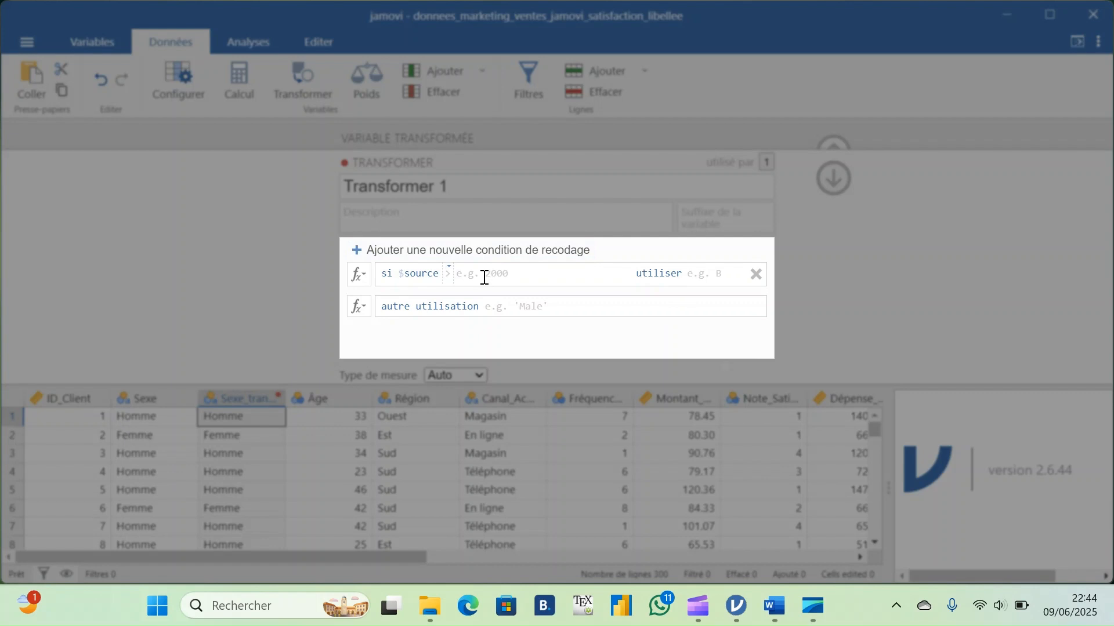
left_click(484, 278)
type("==")
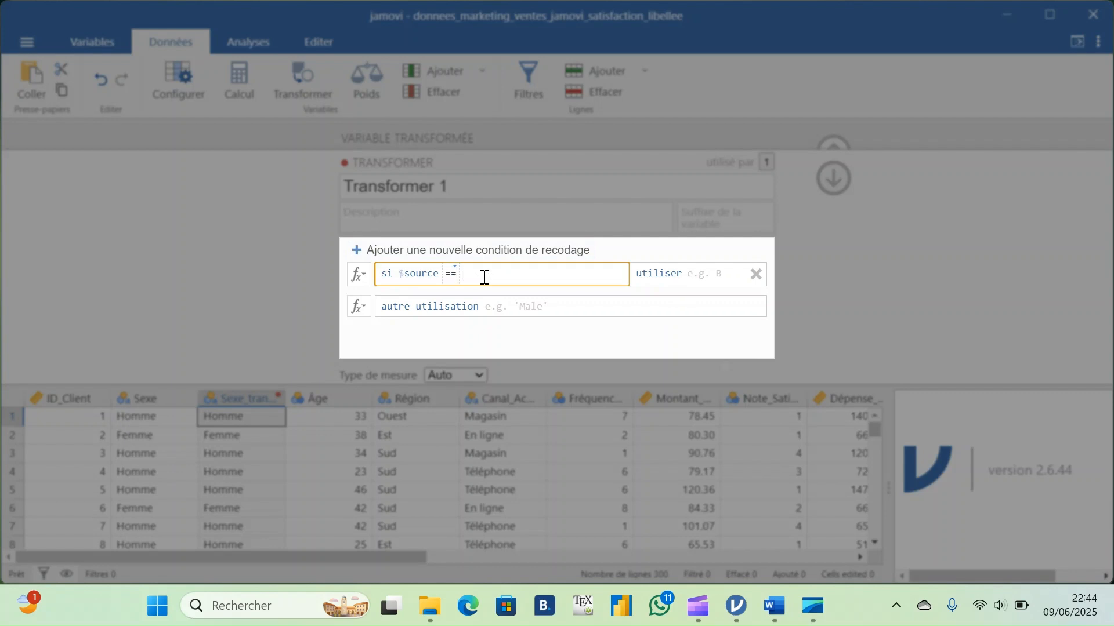
type(" 'Femme'")
left_click(718, 278)
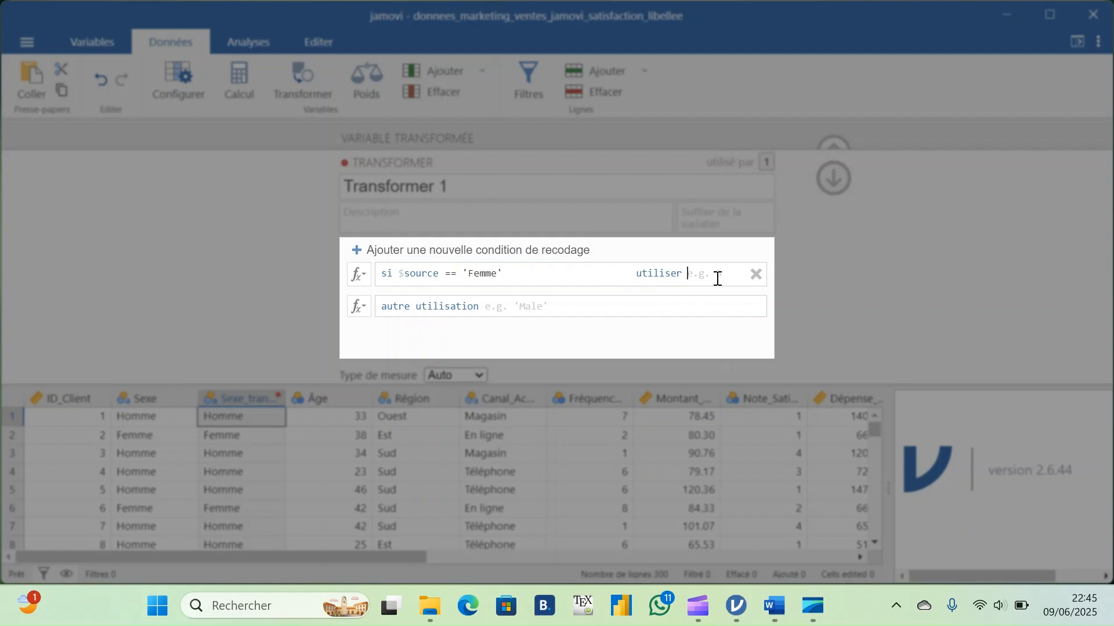
type("1")
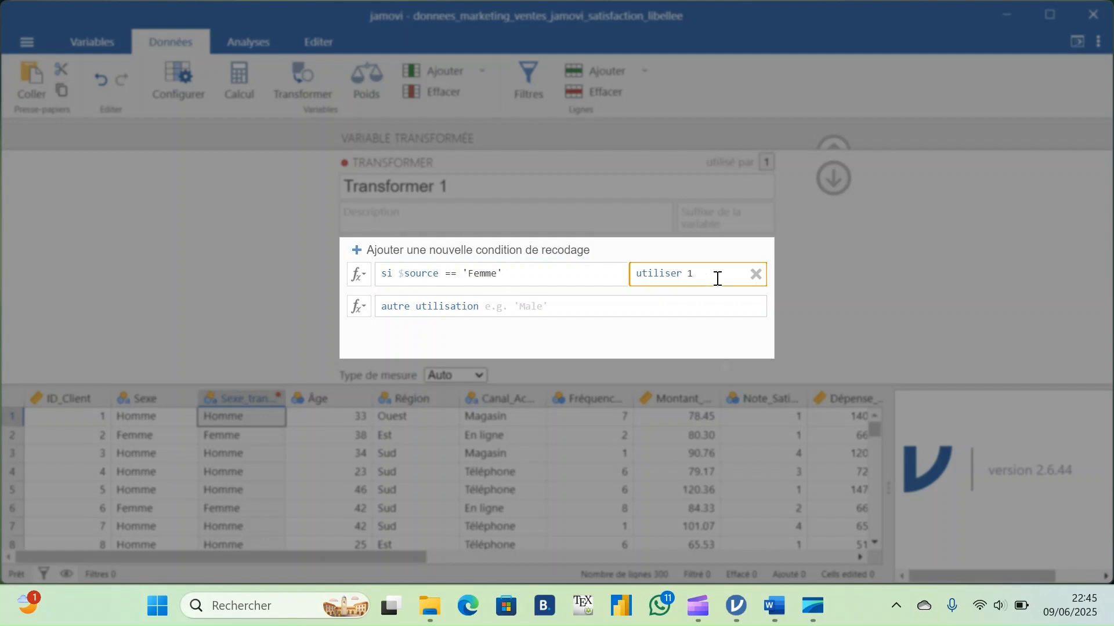
Add a second recoding condition to the Sexe transformation that turns 'Homme' into 2
left_click(447, 251)
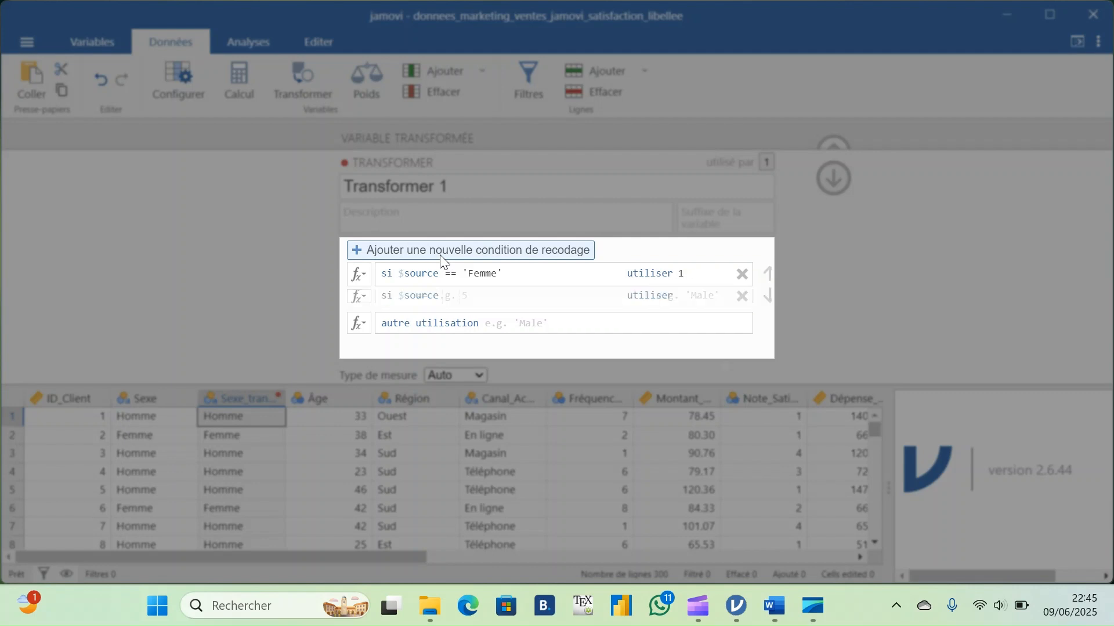
left_click(483, 293)
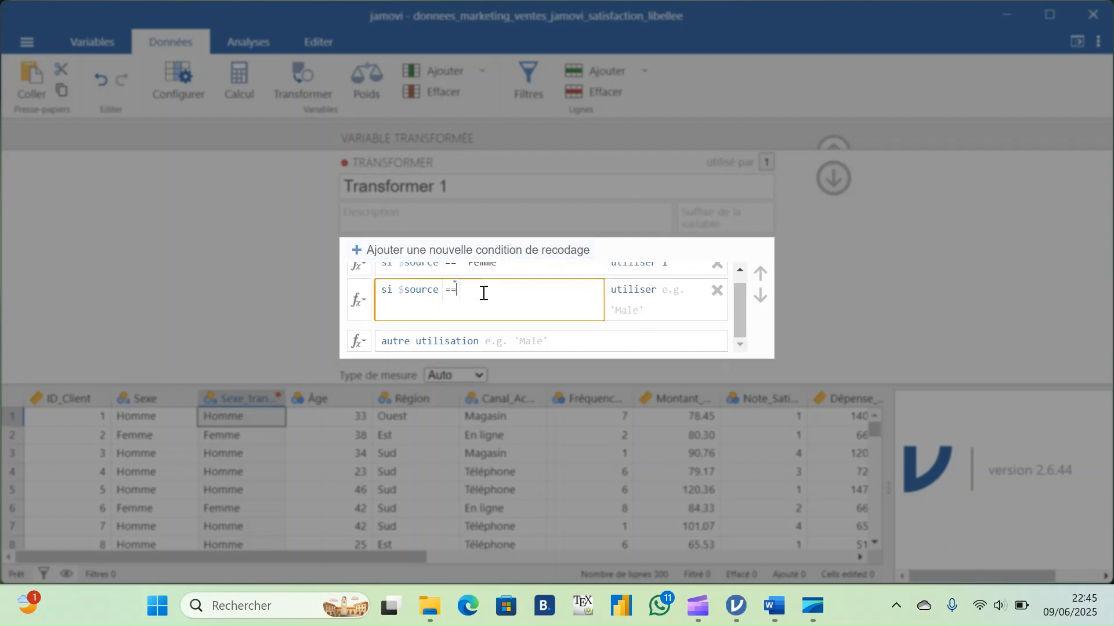
type("'Homme")
left_click(684, 291)
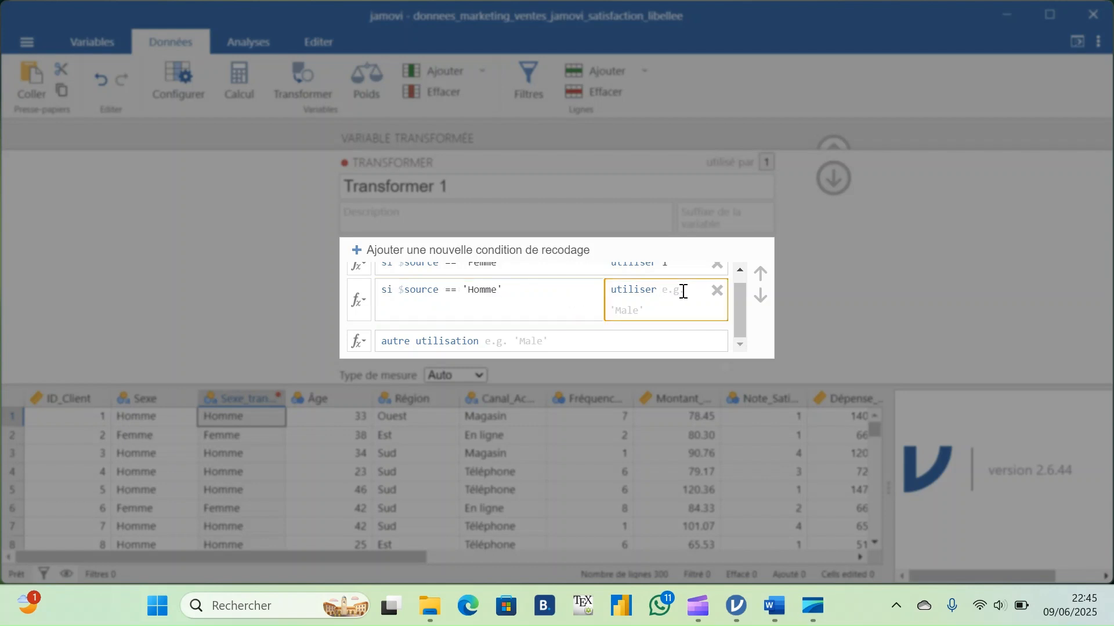
type("2")
key("Return")
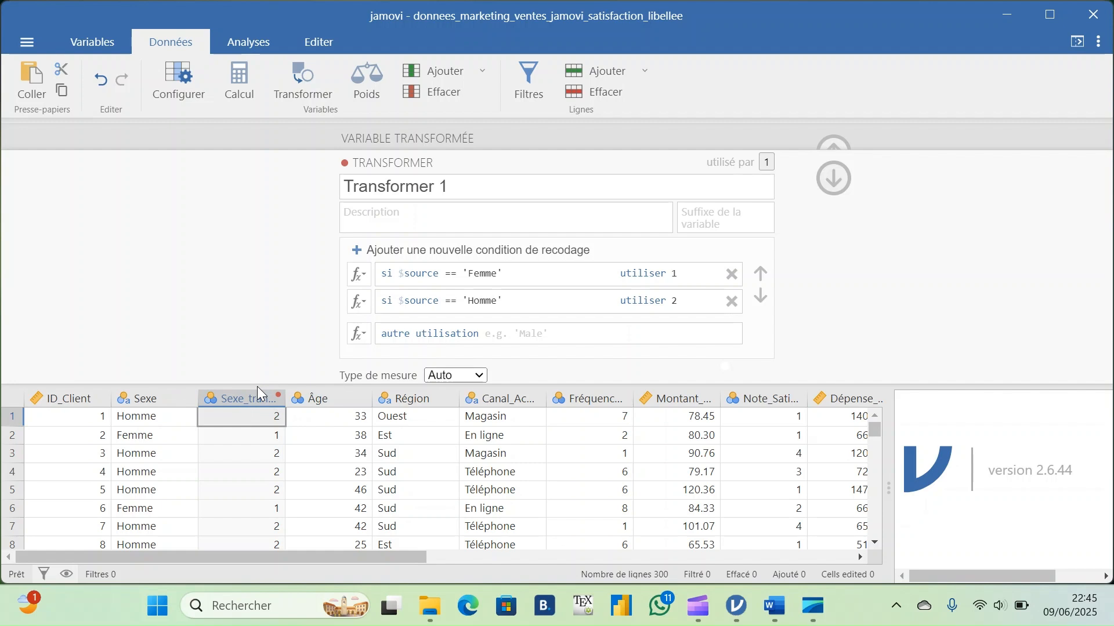
Create a transformed variable from the Région column and name it Région_trnsforme
left_click(417, 400)
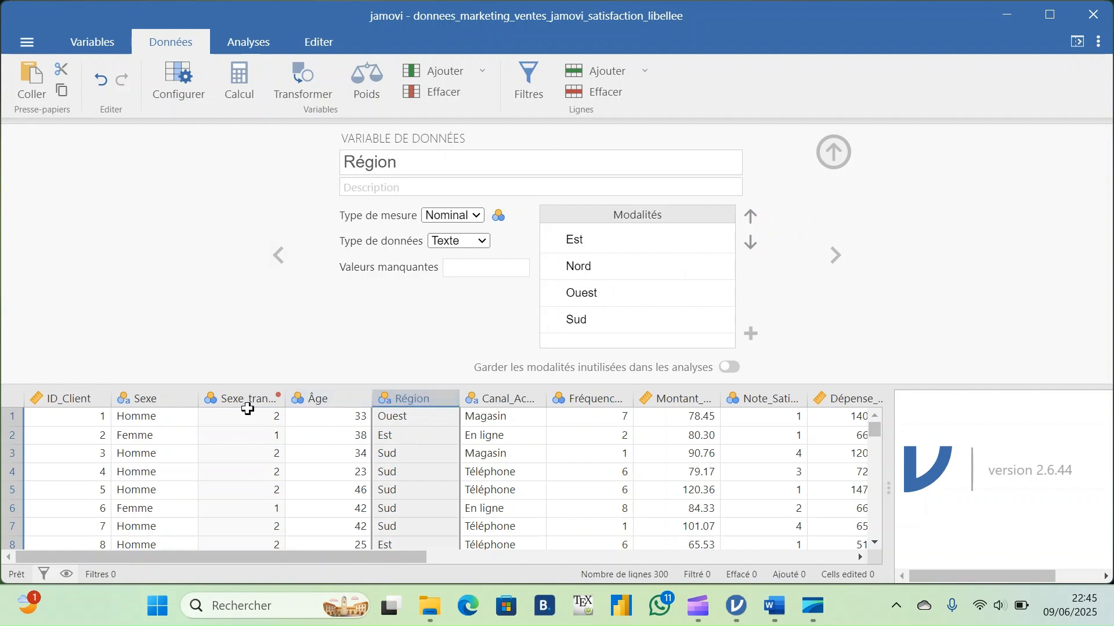
left_click(843, 154)
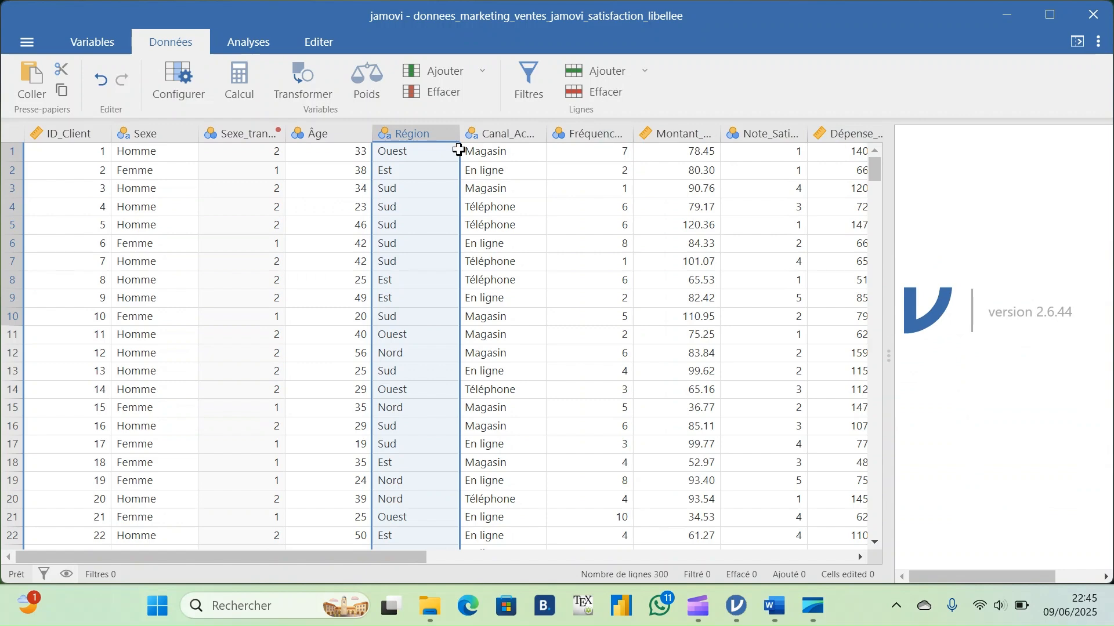
left_click(305, 97)
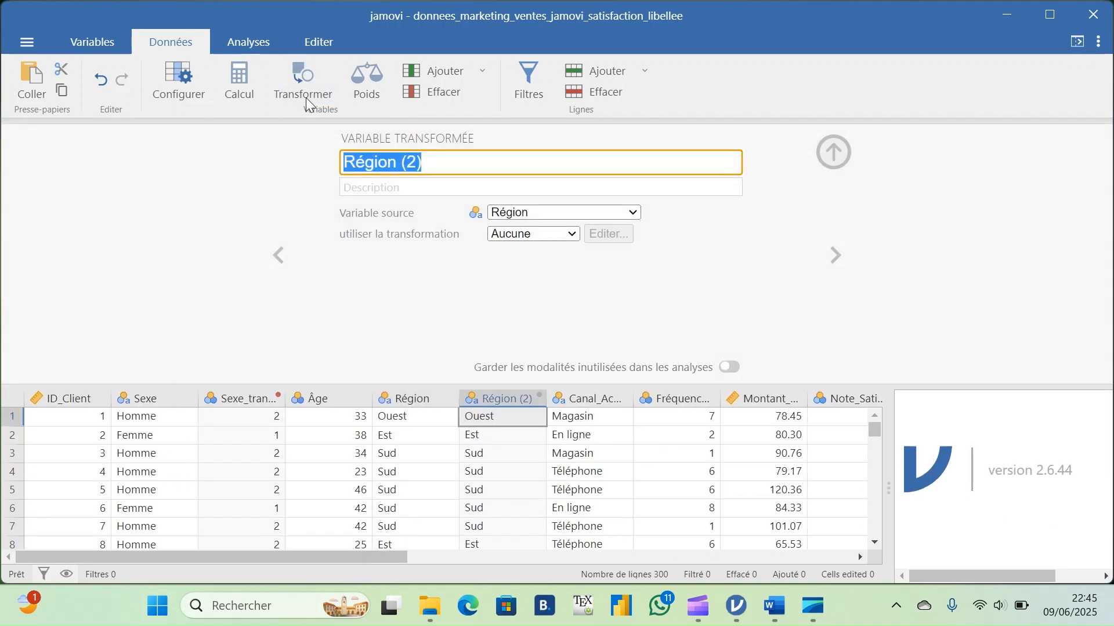
left_click(481, 169)
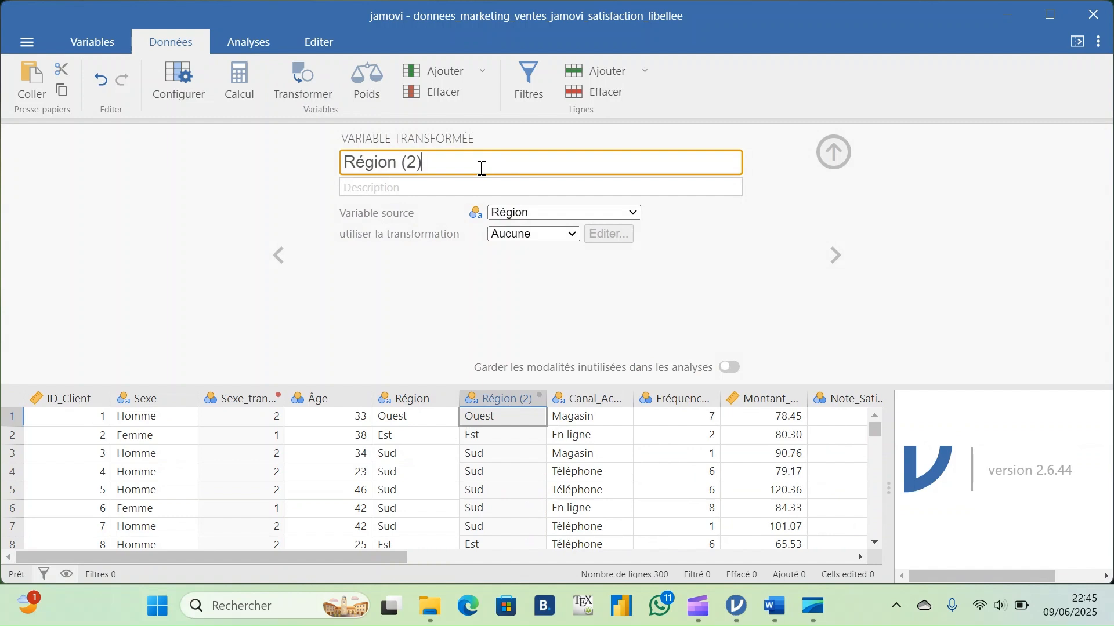
key("BackSpace")
key("BackSpace")
key("BackSpace")
key("BackSpace")
type("_trnsforme")
Create a new transformation for Région_trnsforme with a recoding condition that turns 'Est' into 1
left_click(573, 237)
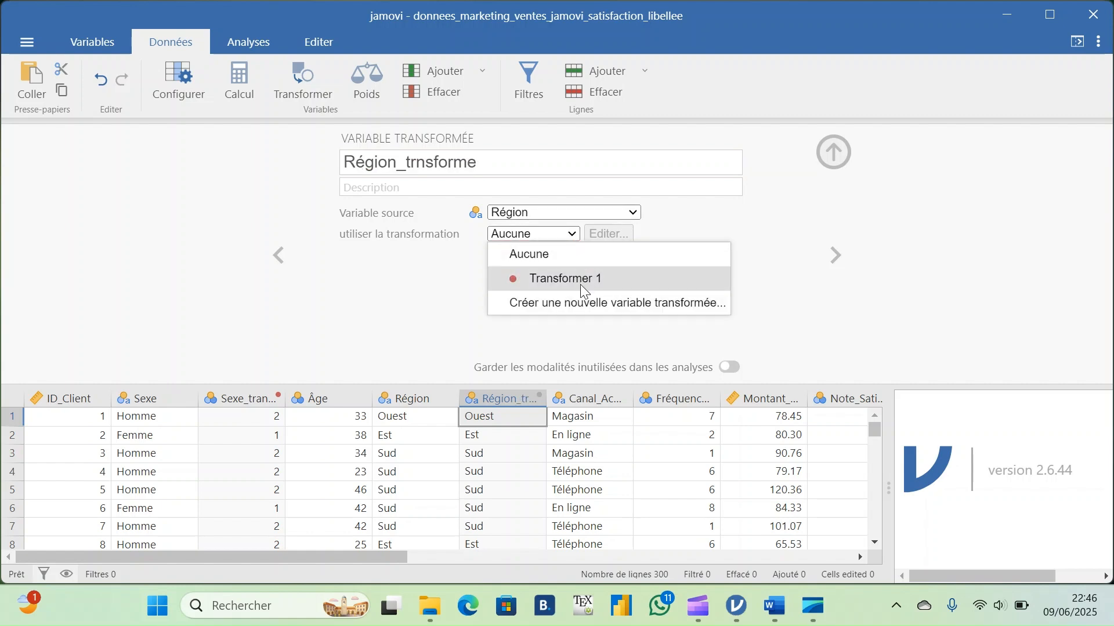
left_click(586, 305)
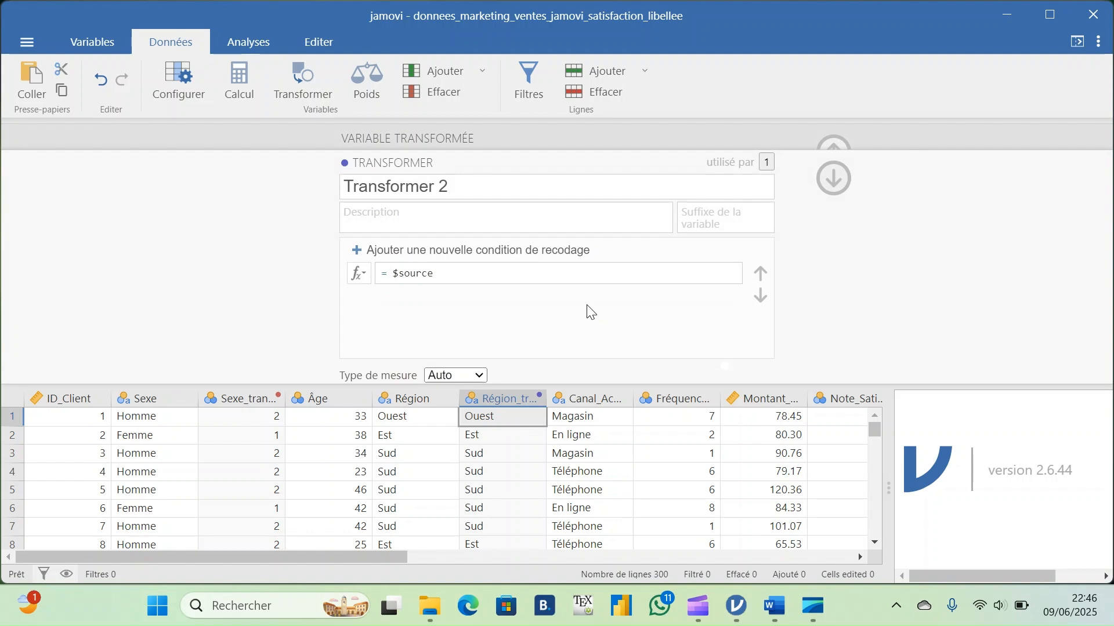
left_click(456, 255)
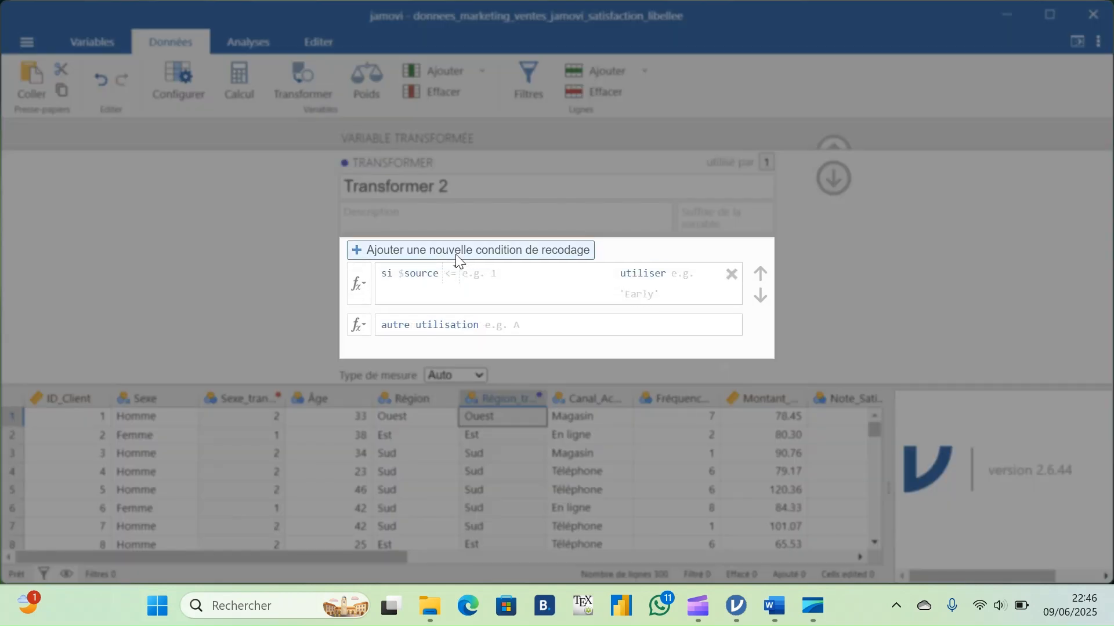
left_click(482, 278)
type("==")
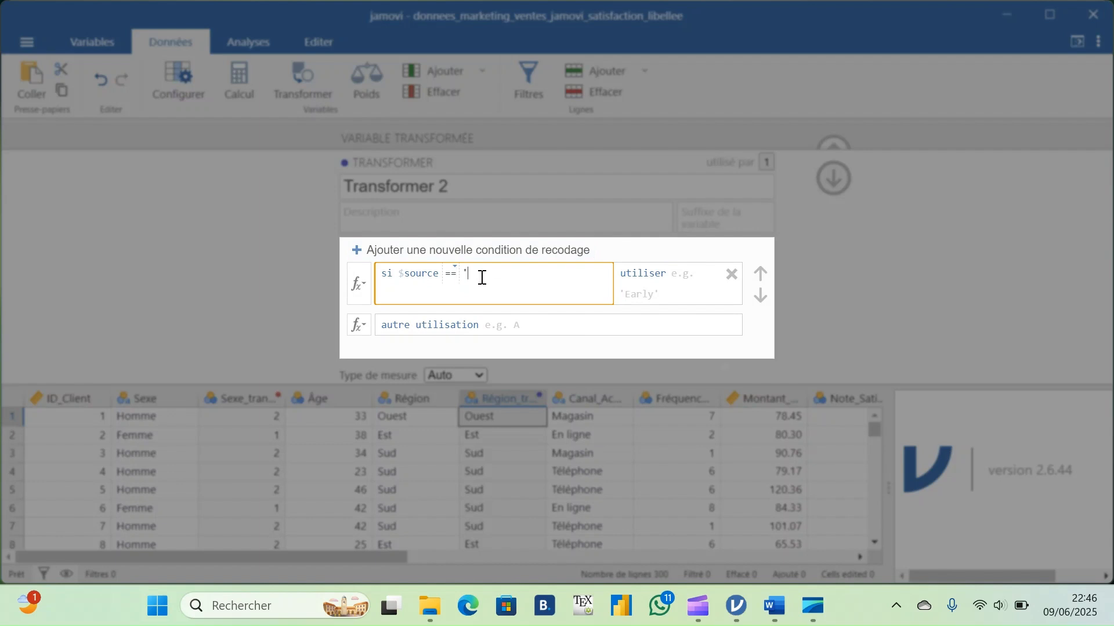
type(" 'Est'")
left_click(694, 277)
type("1")
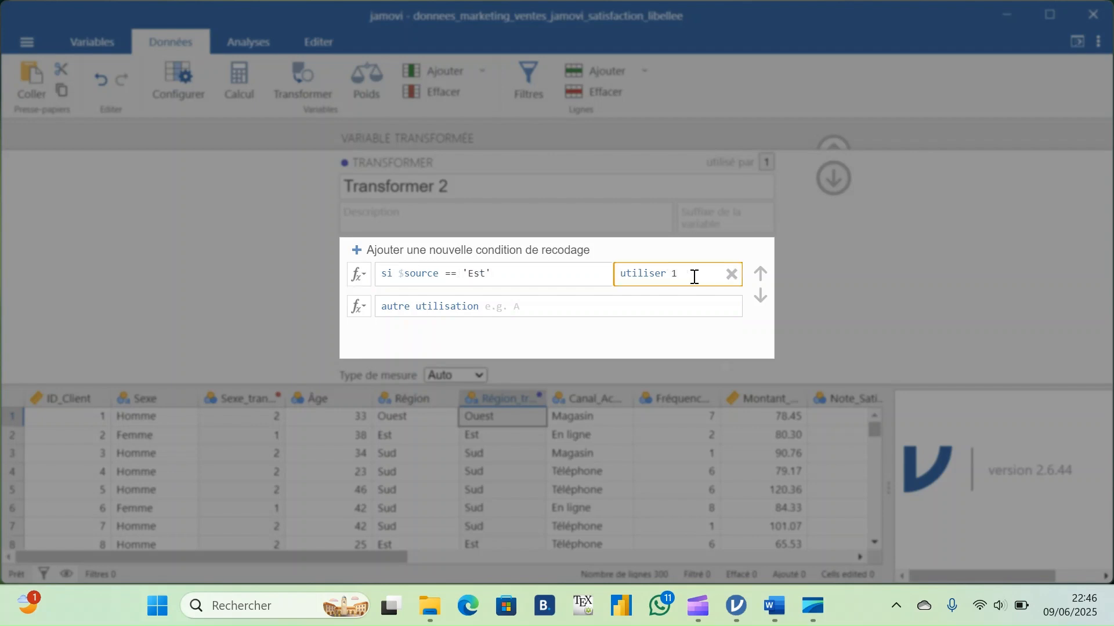
Add a second recoding condition to the Région transformation that turns 'Nord' into 2
left_click(554, 253)
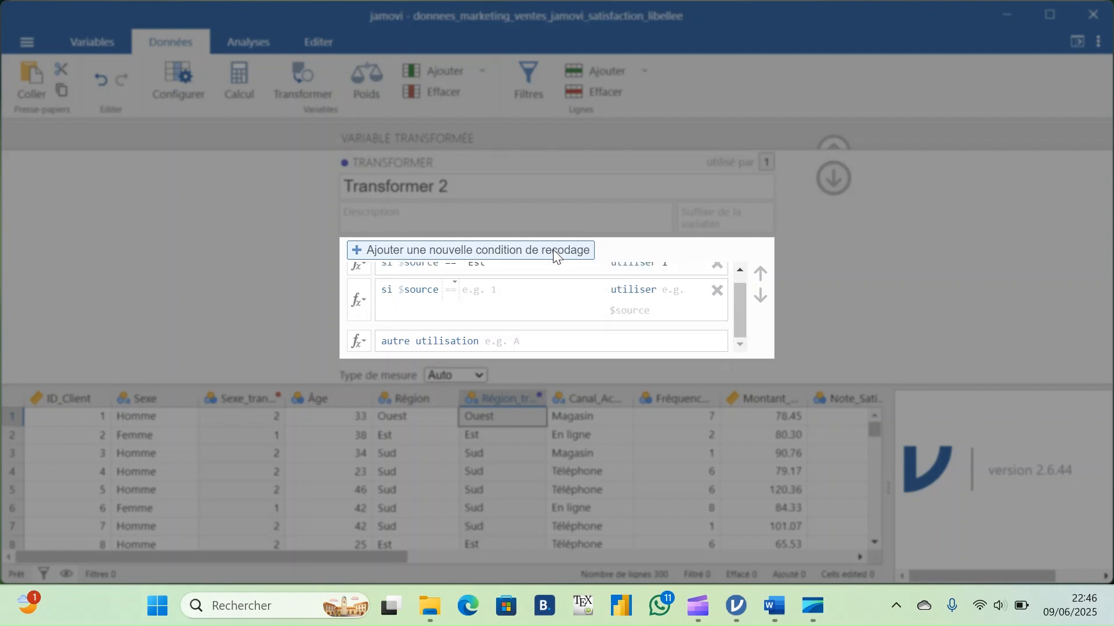
left_click(492, 290)
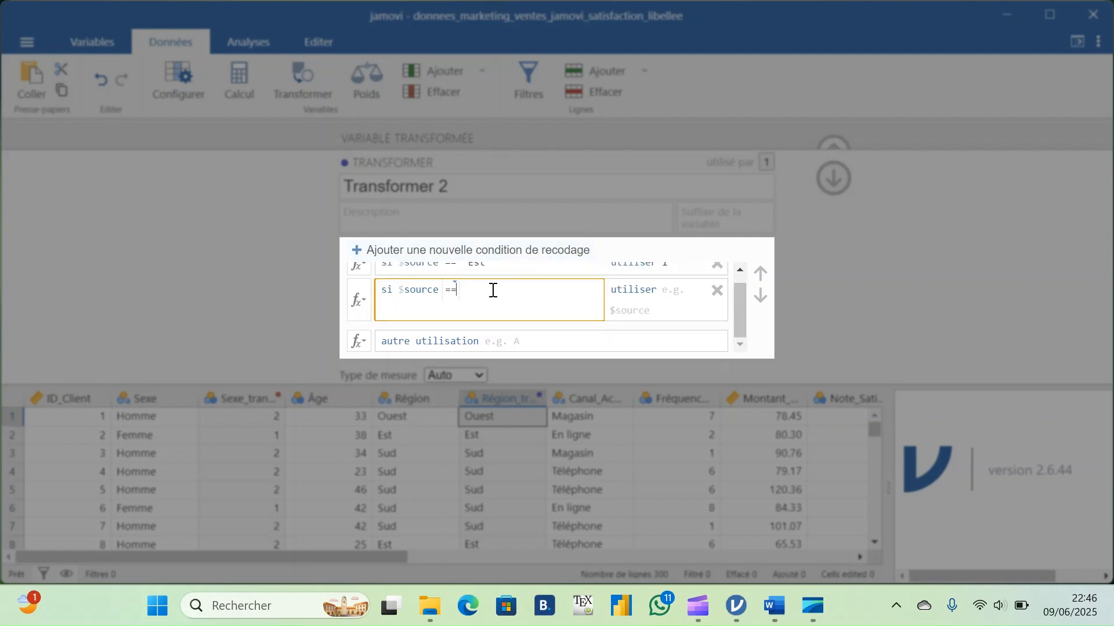
type("'Nord'")
left_click(690, 289)
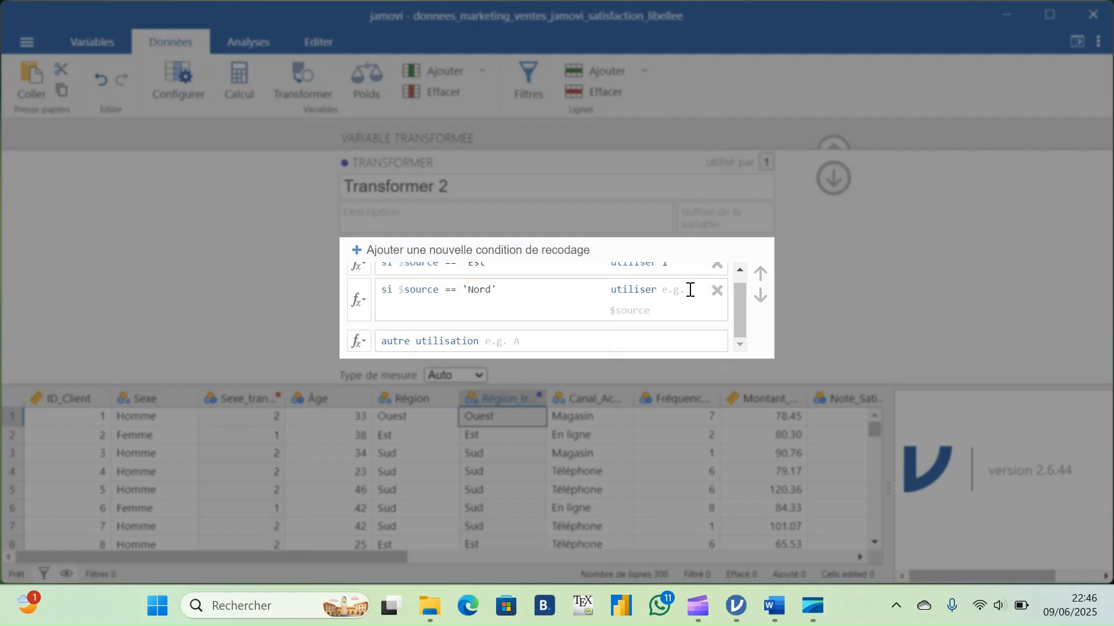
type("2")
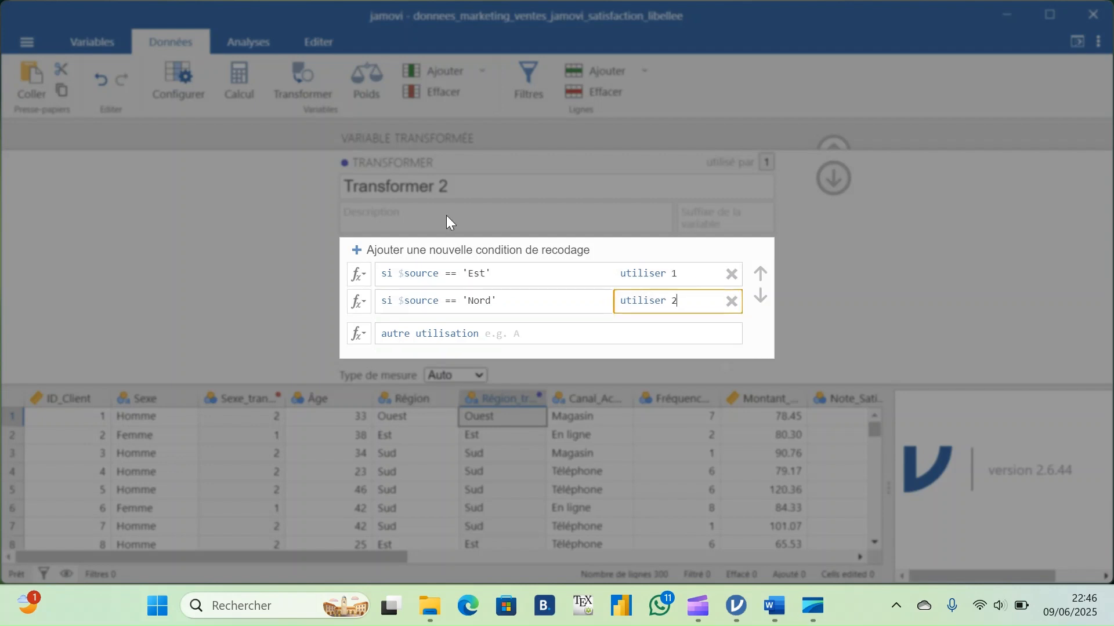
Add a third recoding condition to the Région transformation that turns 'Ouest' into 3
left_click(442, 249)
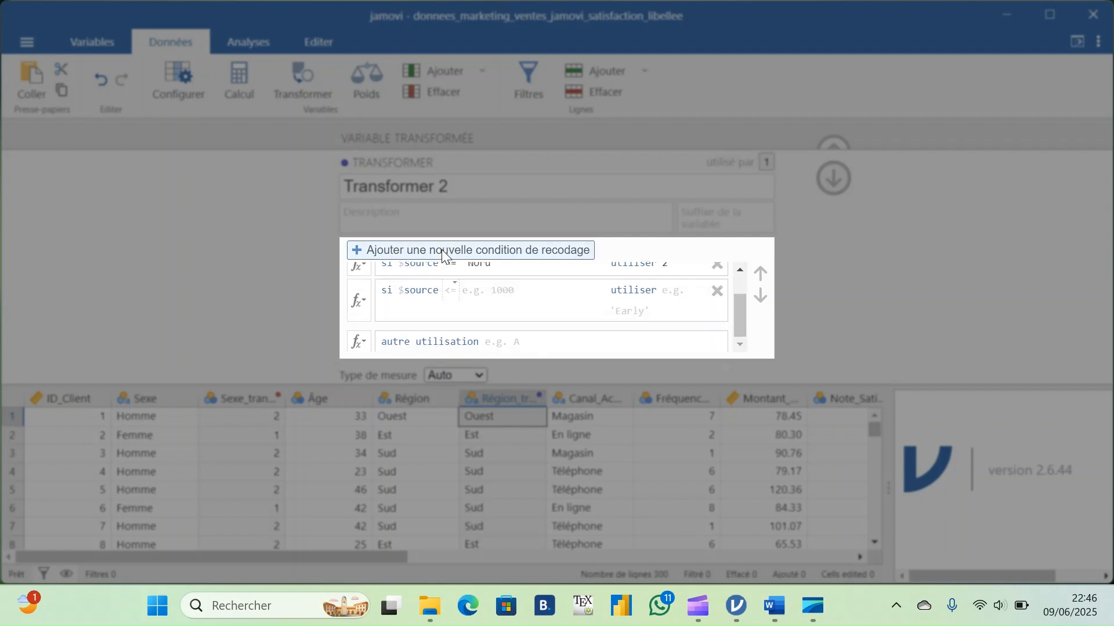
left_click(476, 295)
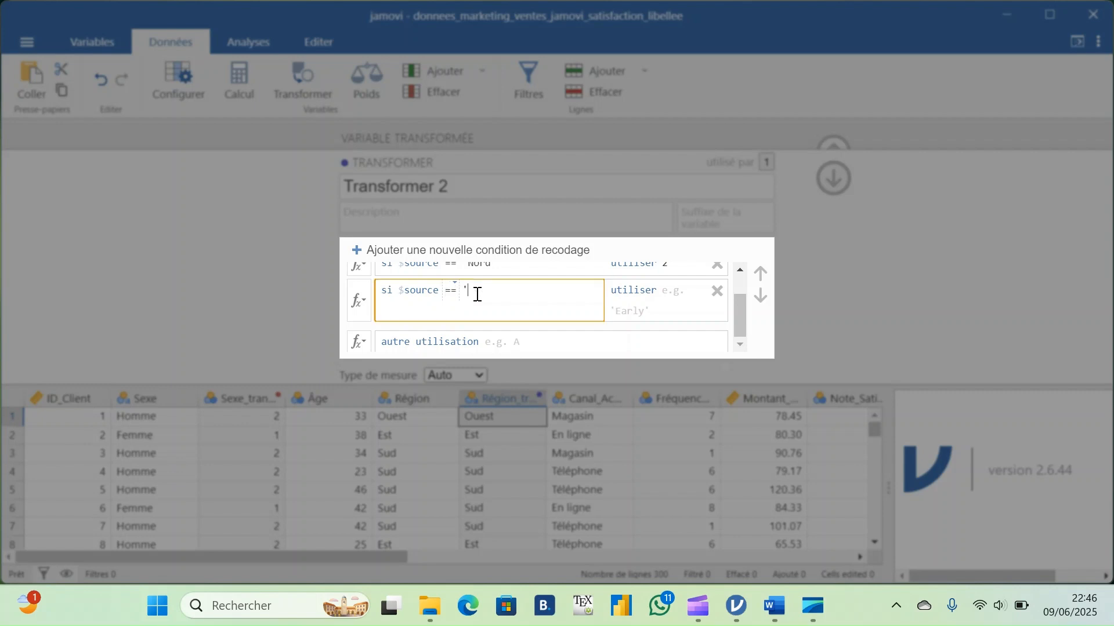
type("'Ouest")
left_click(679, 294)
type("3")
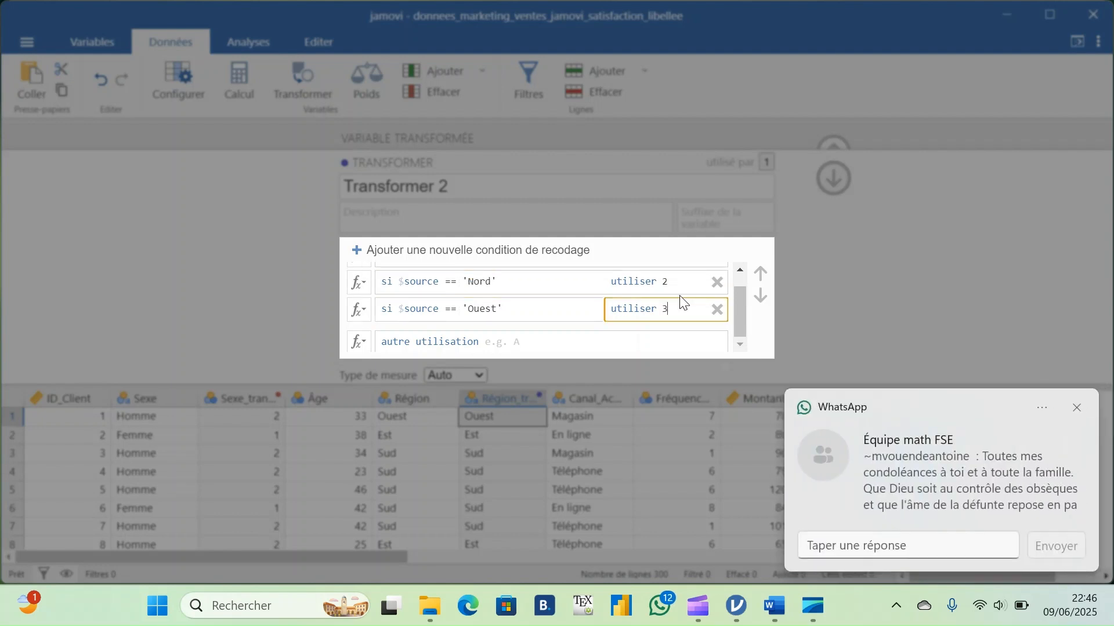
left_click(1075, 408)
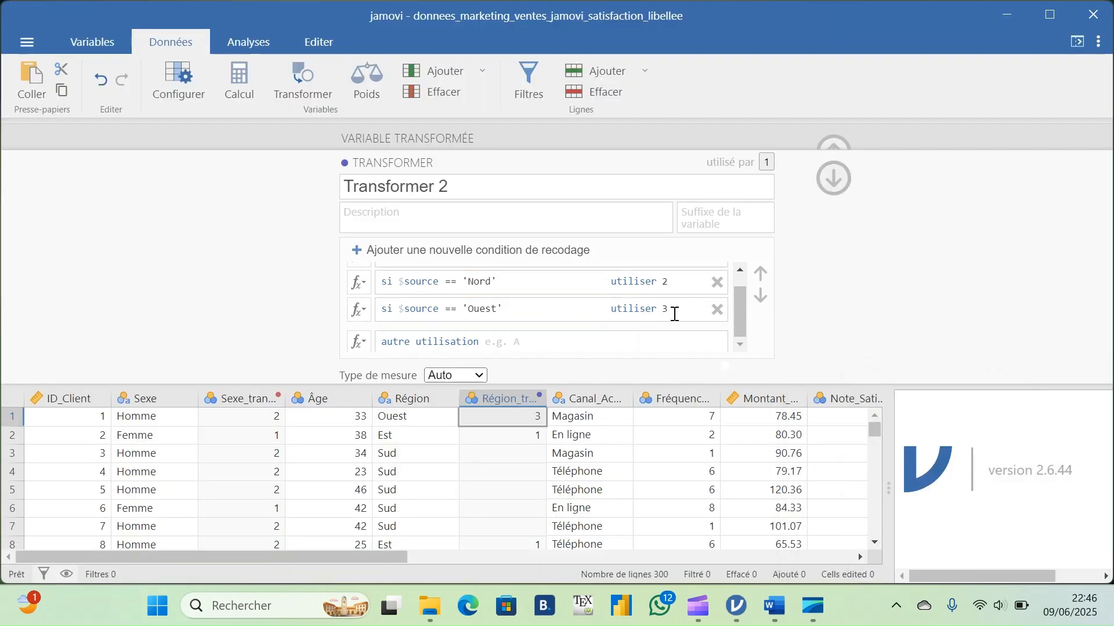
Add a fourth recoding condition to the Région transformation that turns 'Sud' into 4, and close the variable editor
left_click(450, 248)
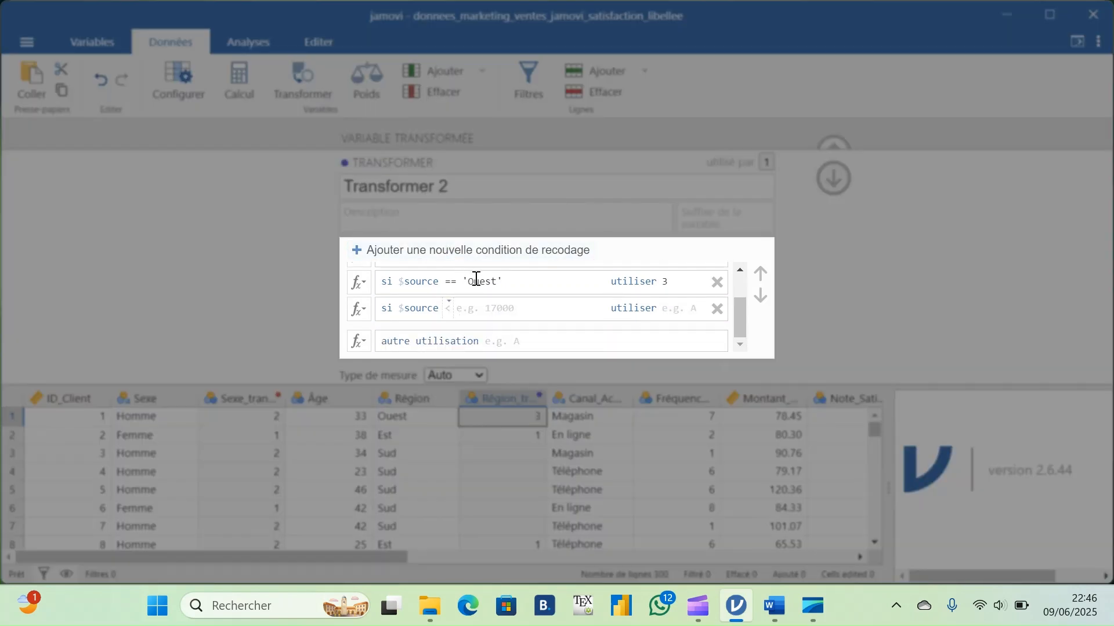
left_click(486, 311)
type("== 'Sud")
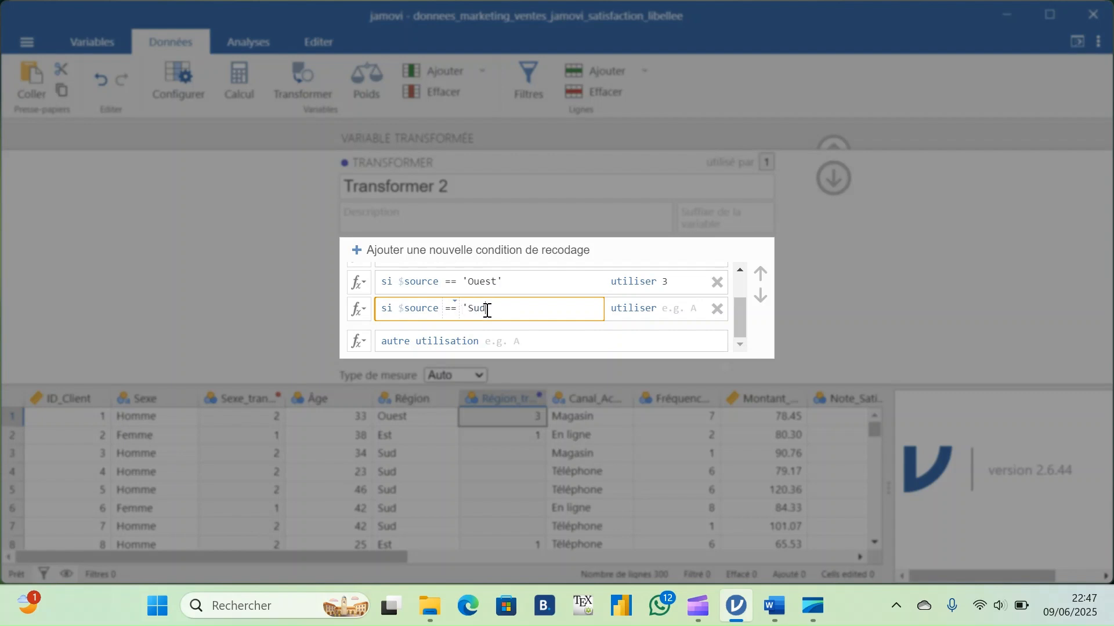
type("'")
left_click(682, 309)
type("4")
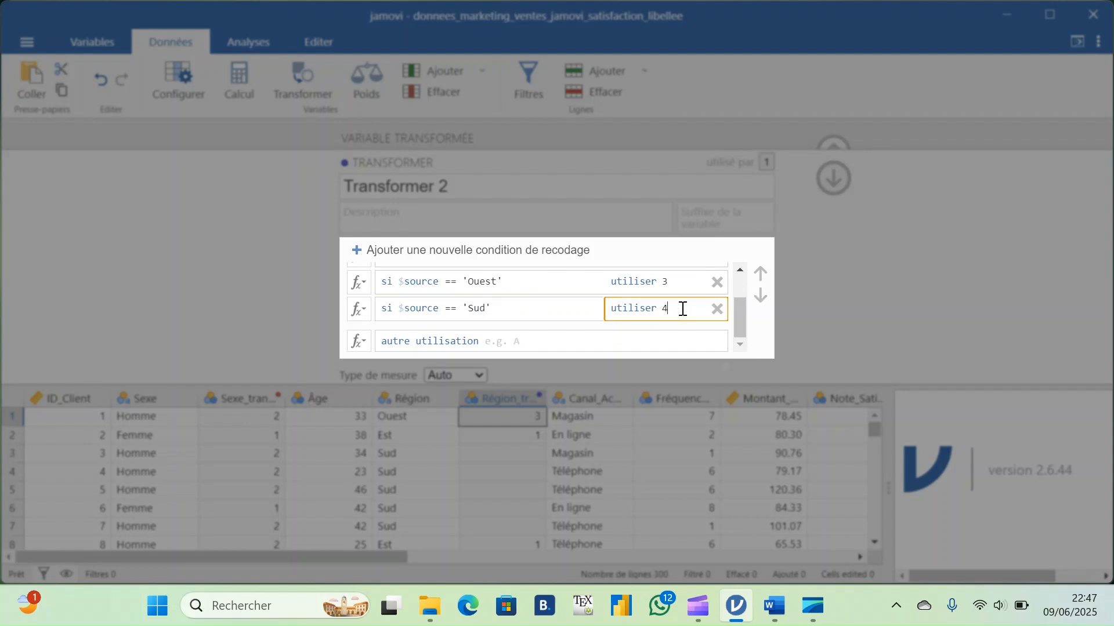
key("Return")
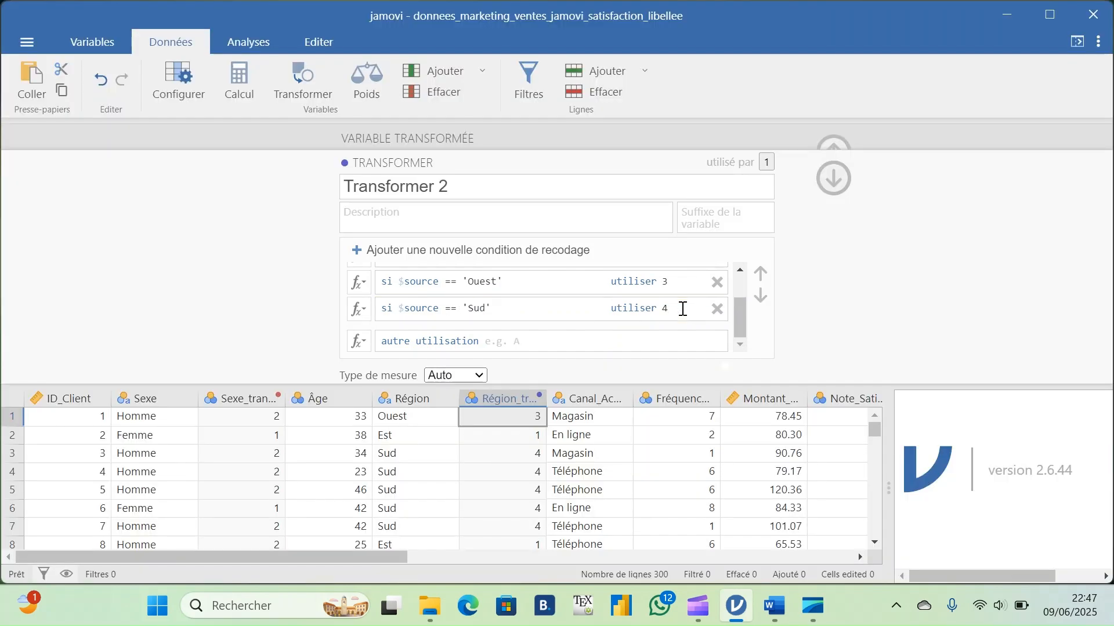
left_click(835, 180)
left_click(833, 163)
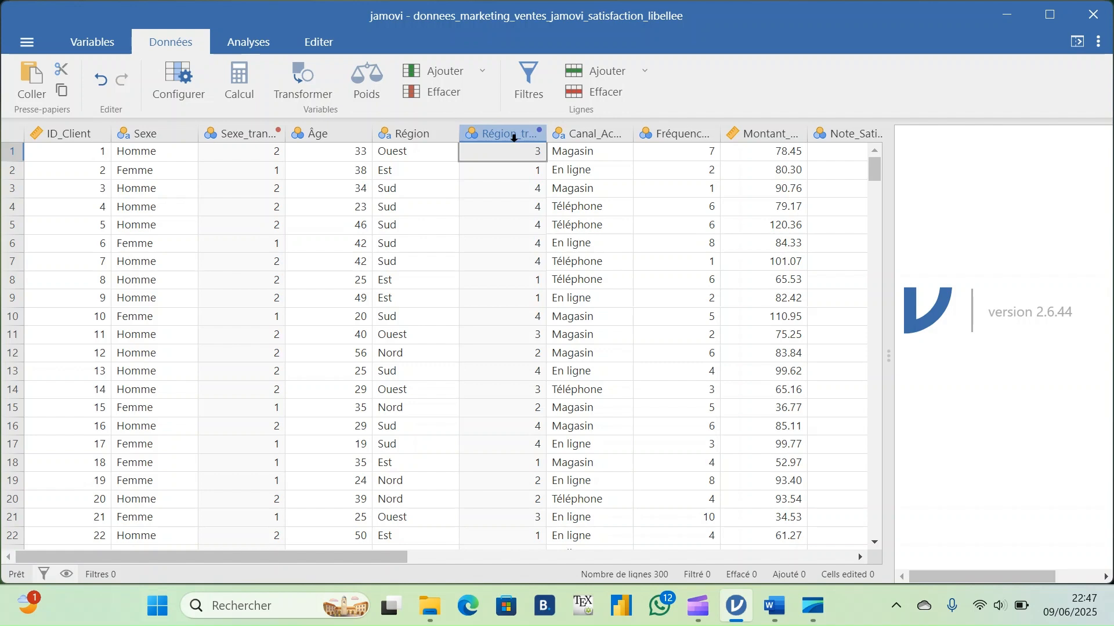
Create a transformed variable from the Canal_Achat column and name it Canal_Achat_trnsf
left_click(600, 130)
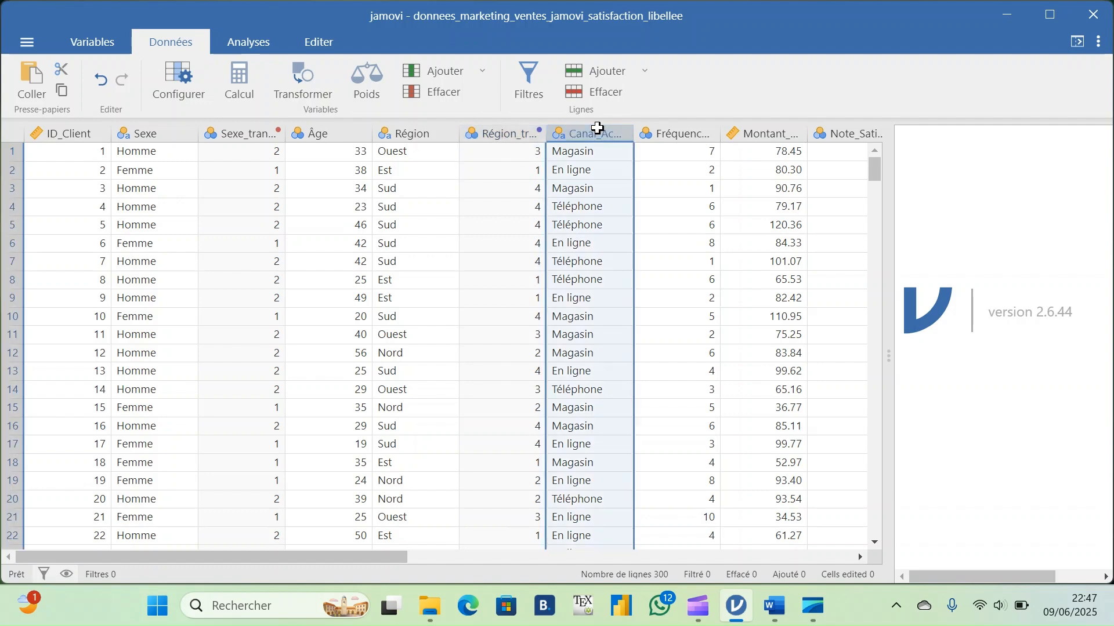
left_click(311, 93)
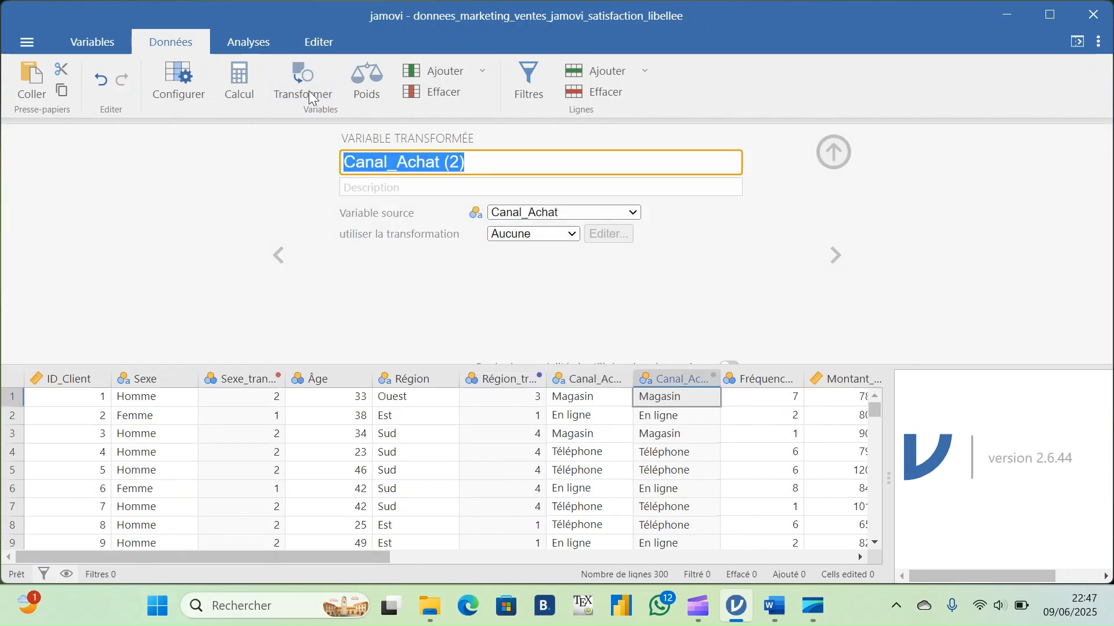
left_click(496, 161)
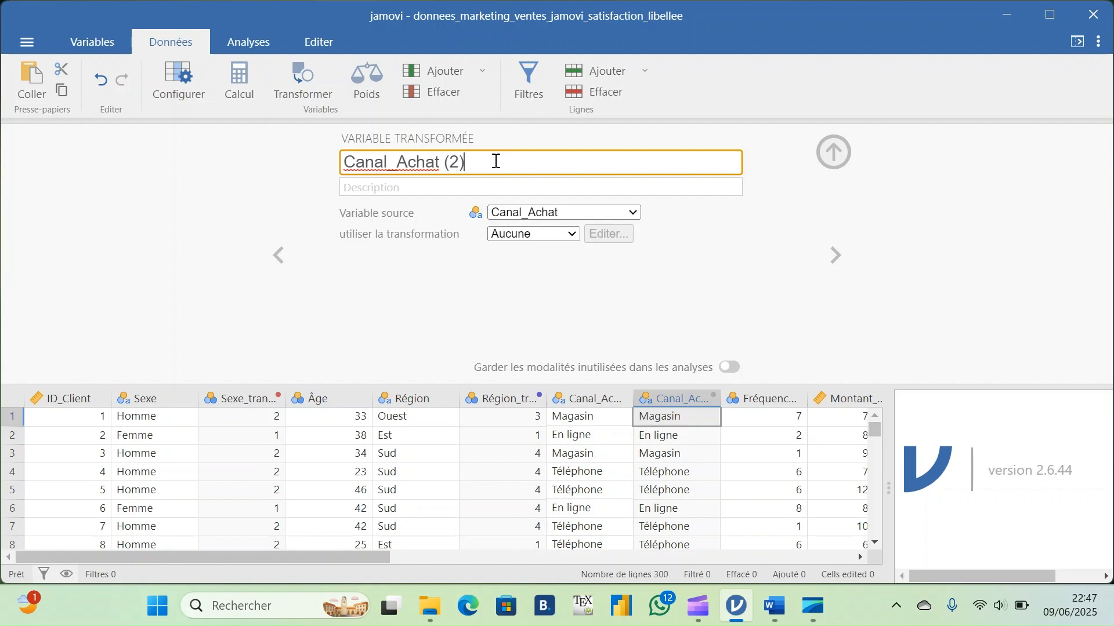
key("BackSpace")
key("BackSpace")
key("BackSpace")
key("BackSpace")
type("_trnsf")
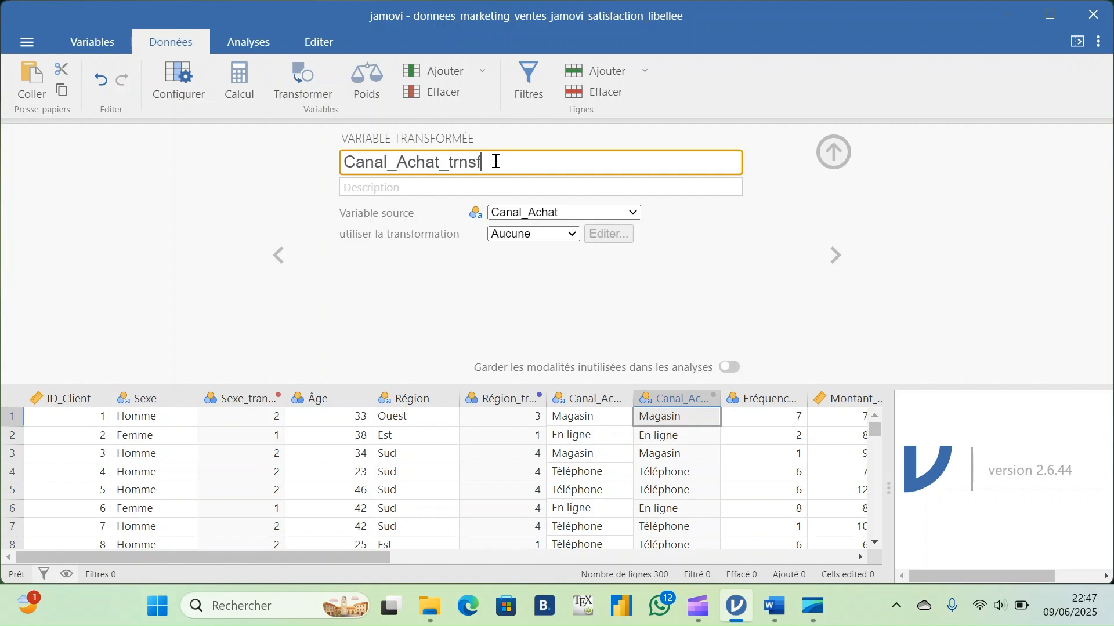
Create a new transformation for Canal_Achat_trnsf with a recoding condition that turns 'En ligne' into 1
left_click(571, 235)
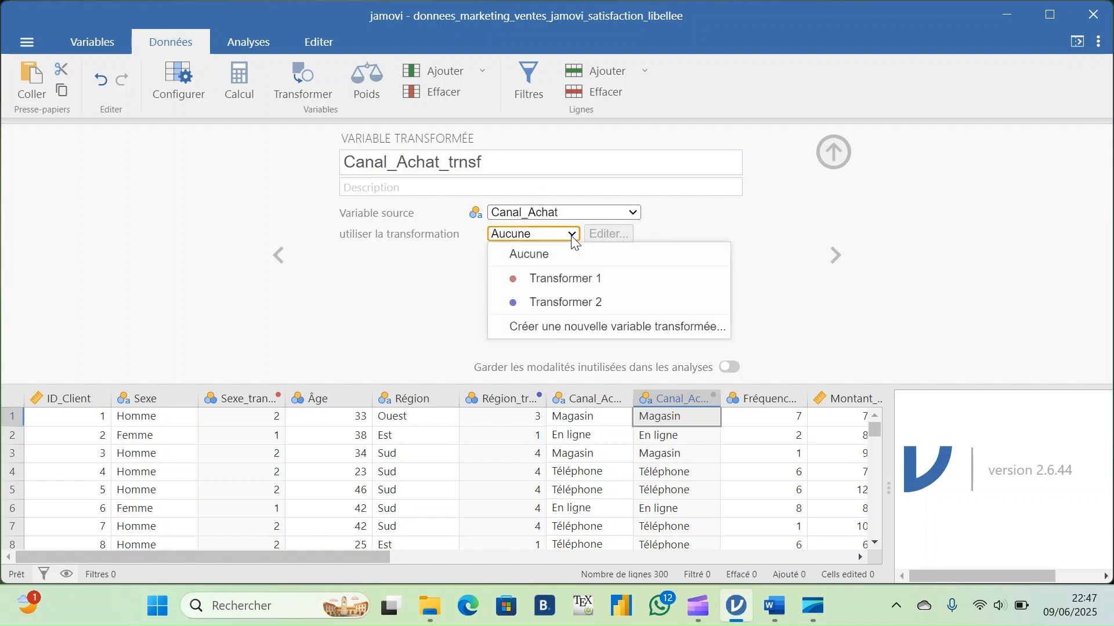
left_click(588, 326)
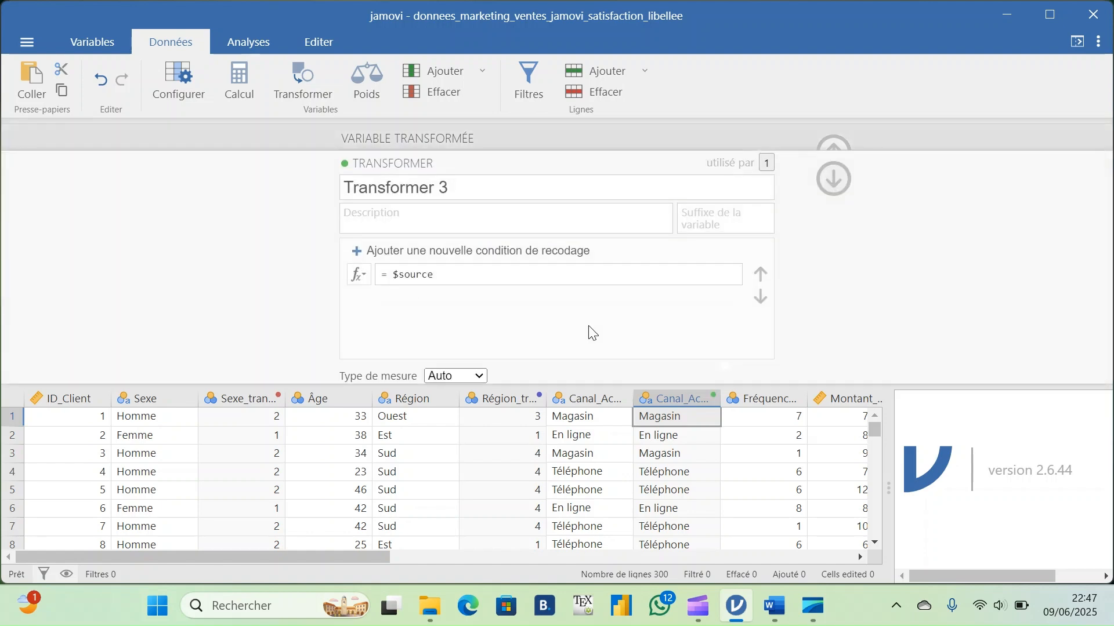
left_click(442, 255)
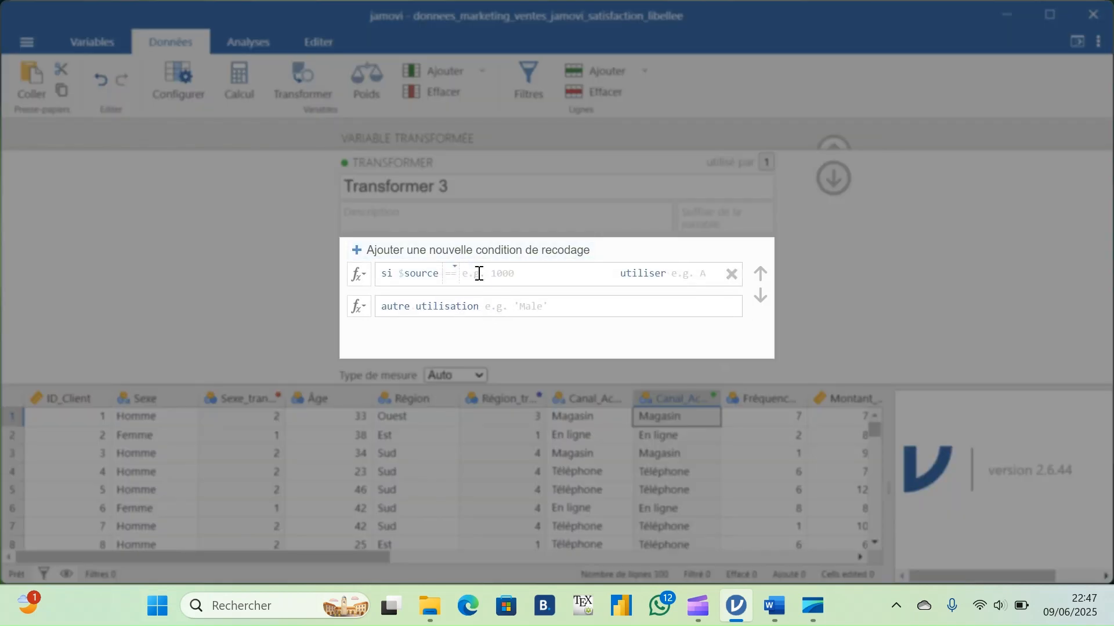
left_click(479, 273)
type("==")
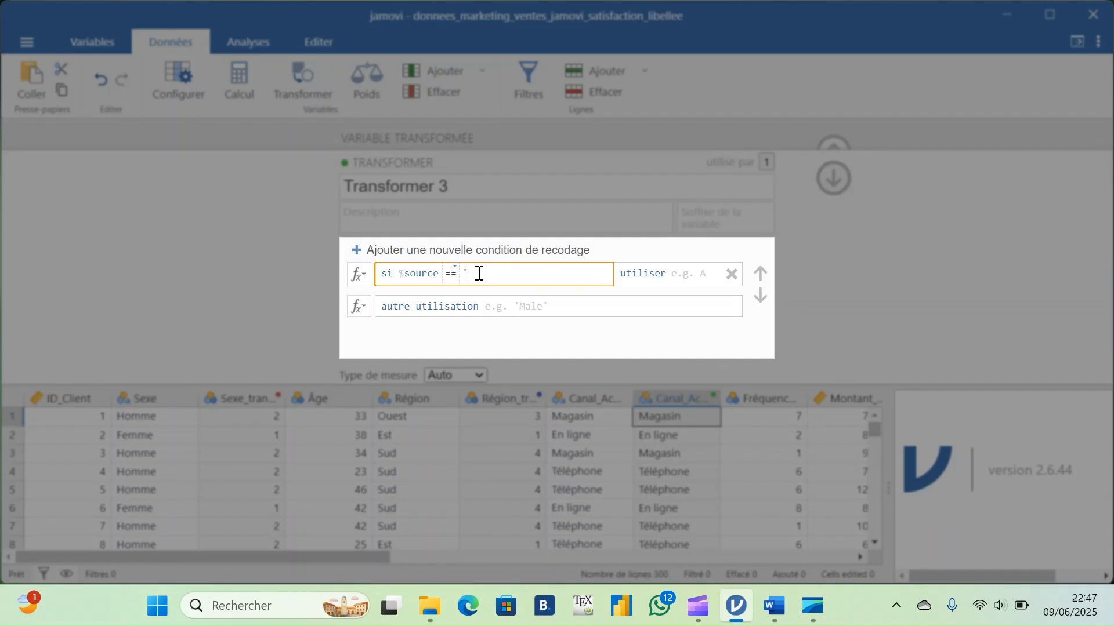
type(" 'En ligne")
left_click(674, 276)
type("1")
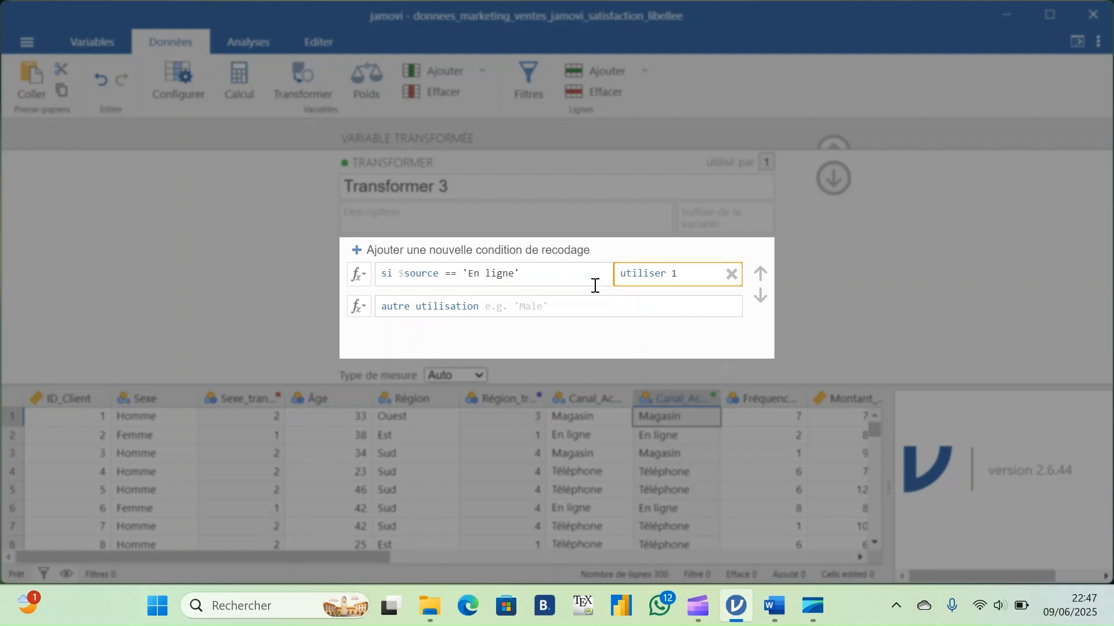
Add a second recoding condition to the Canal_Achat transformation that turns 'Magasin' into 2
left_click(488, 258)
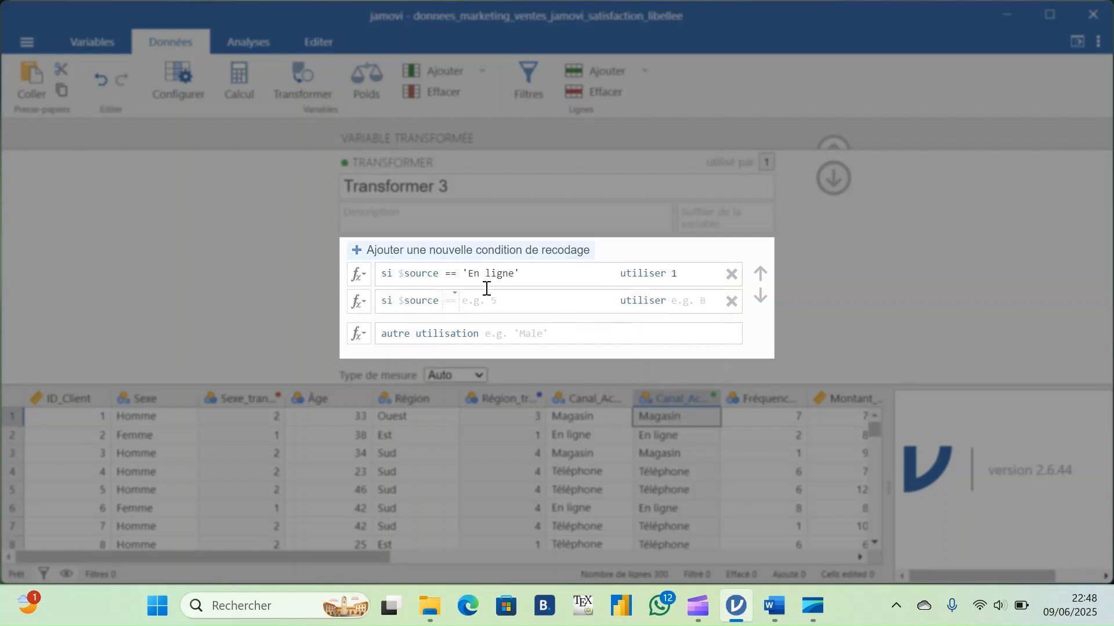
type("==")
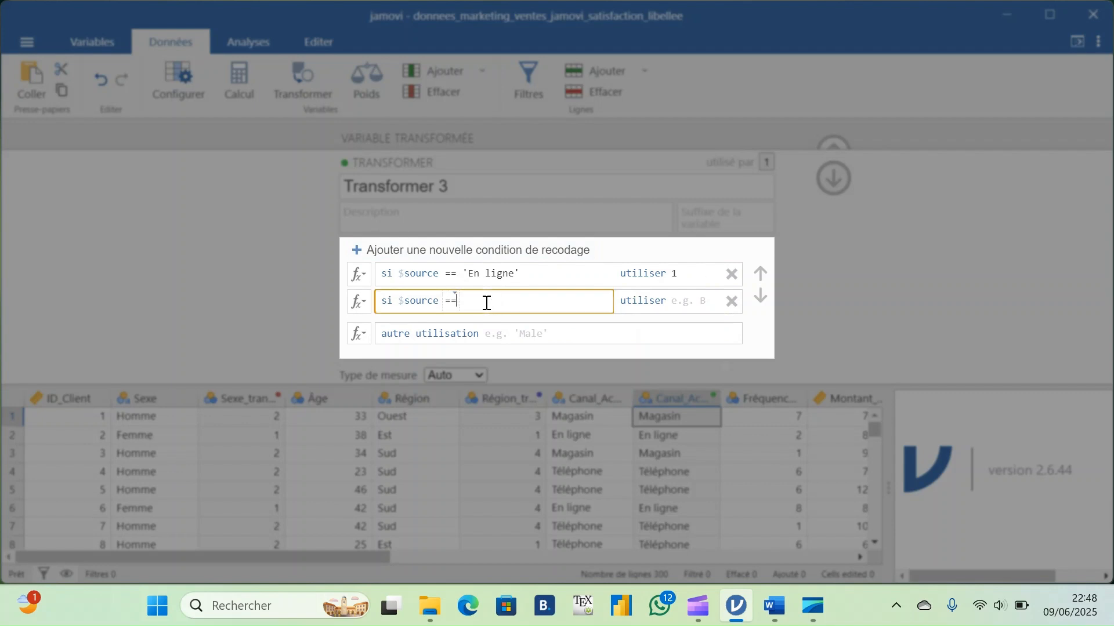
type(" 'Magasin")
left_click(691, 305)
type("2")
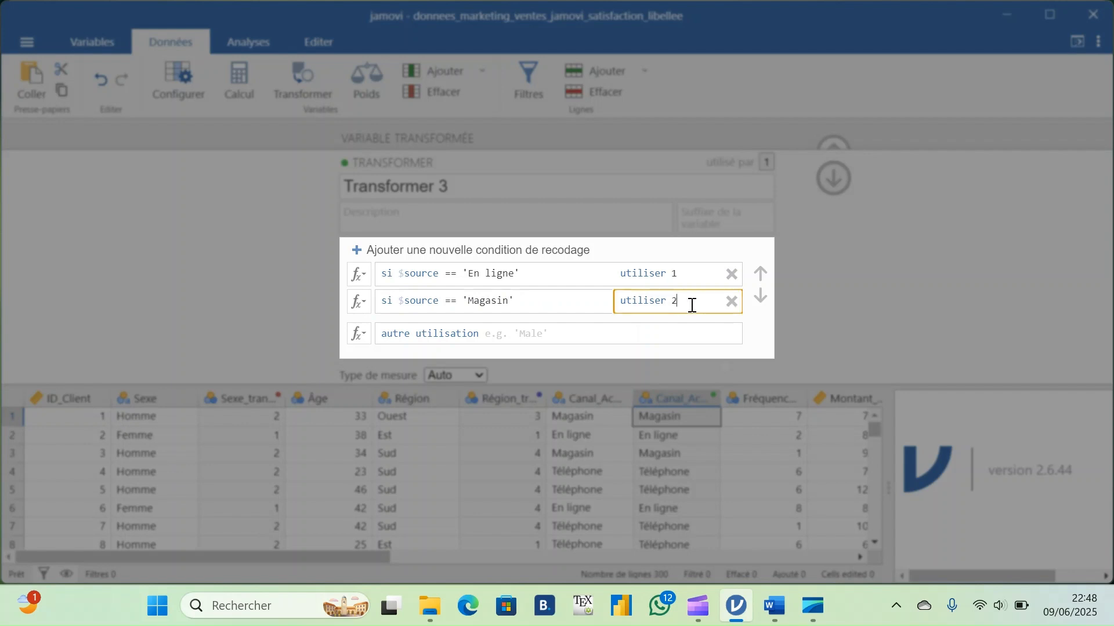
Add a third recoding condition to the Canal_Achat transformation that turns 'Téléphone' into 3, and close the variable editor
left_click(525, 249)
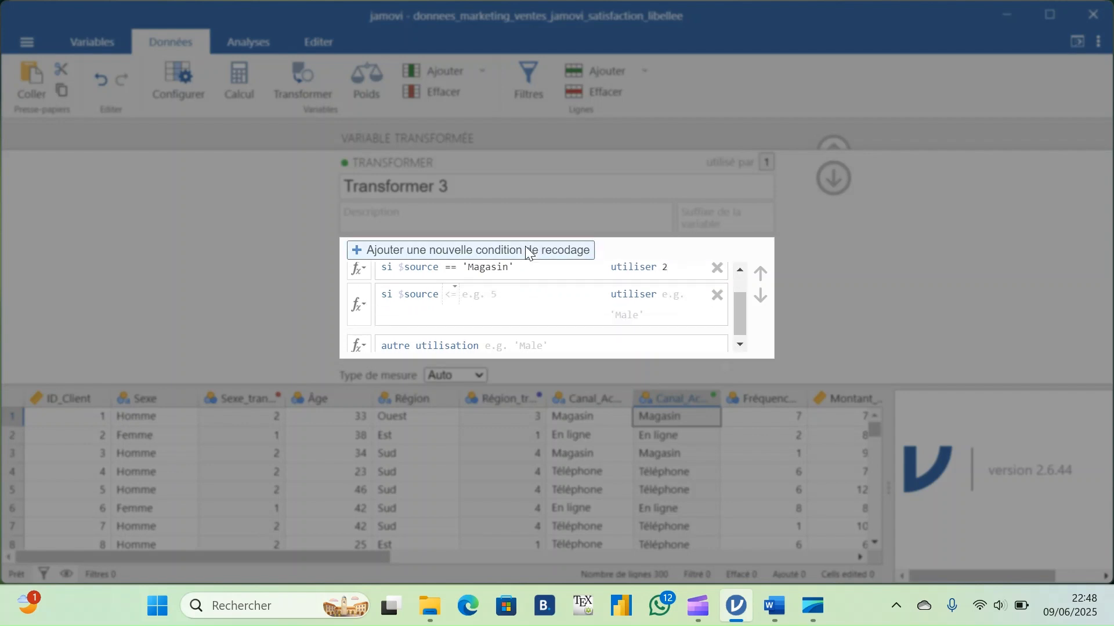
left_click(486, 291)
type("==")
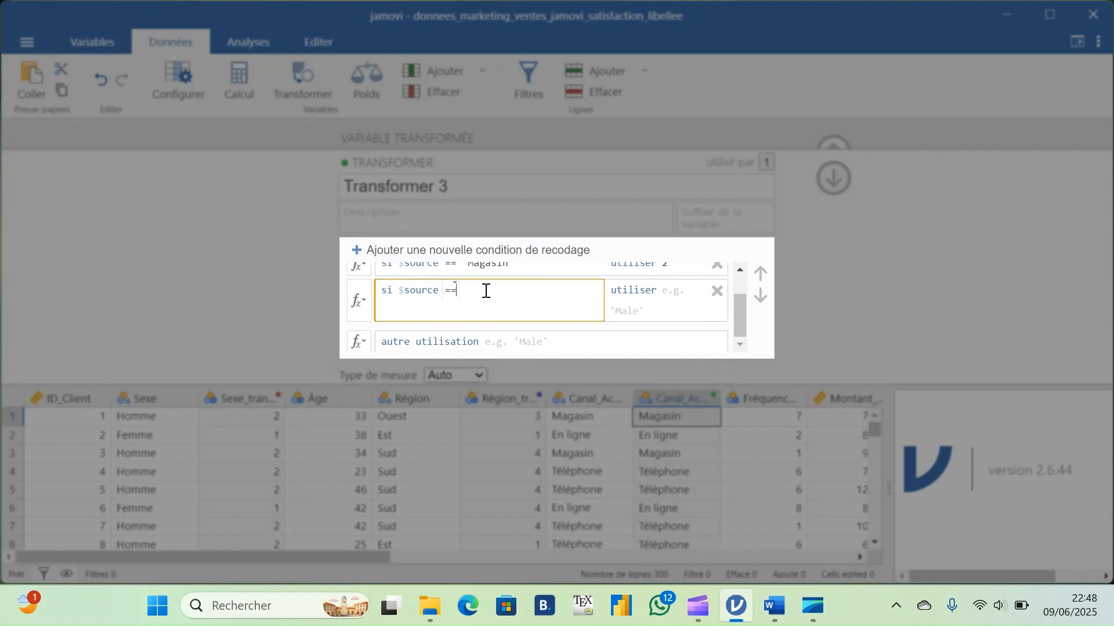
type(" 'Téléphone'")
left_click(691, 293)
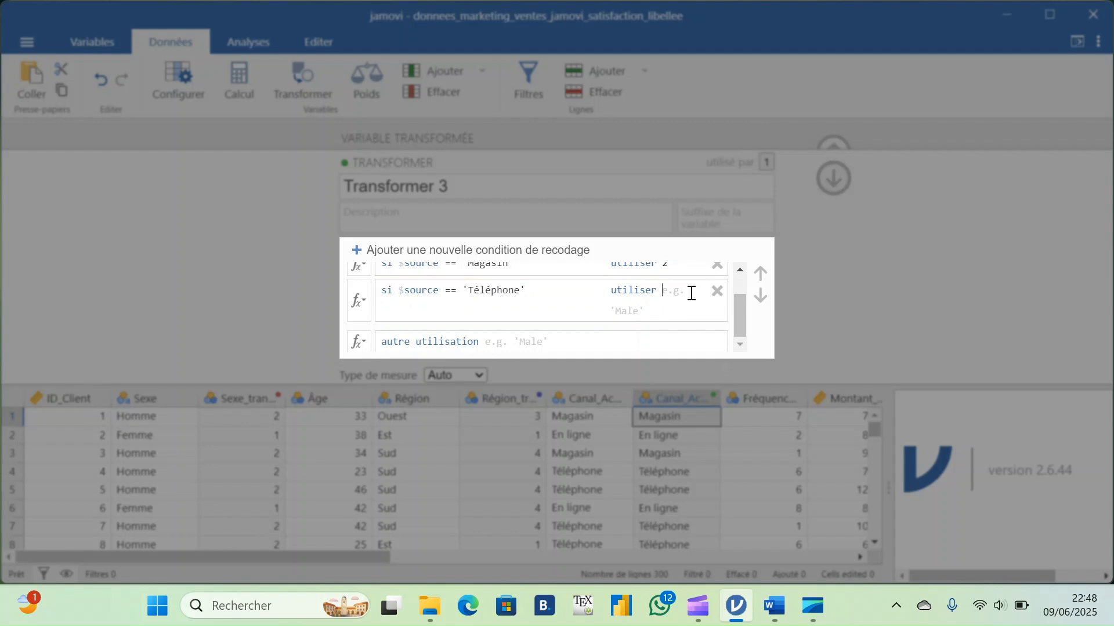
type("3")
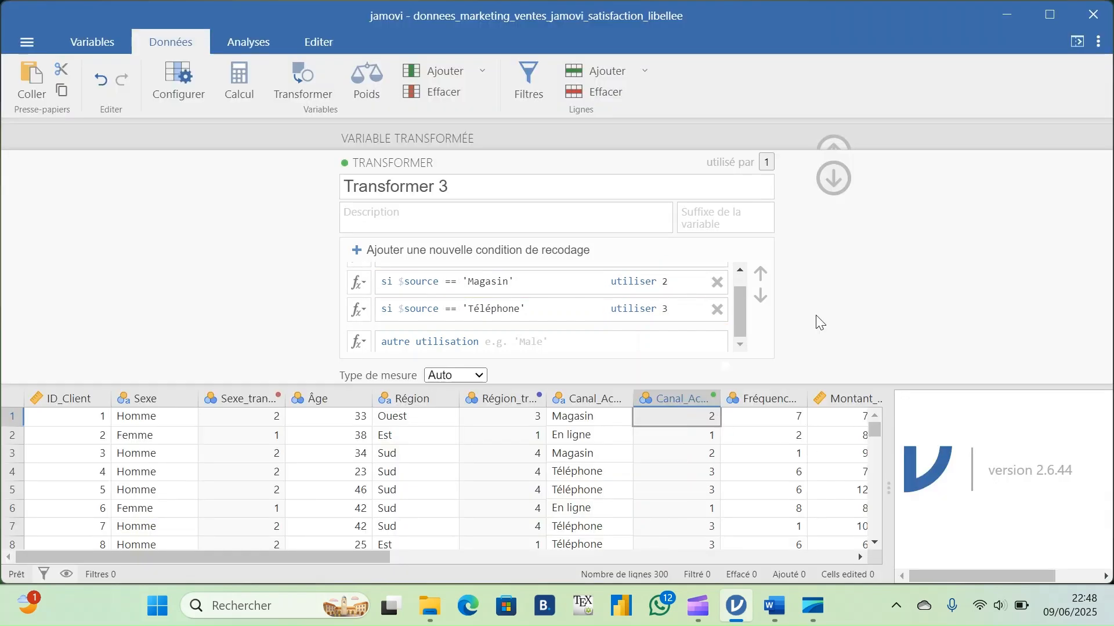
left_click(833, 185)
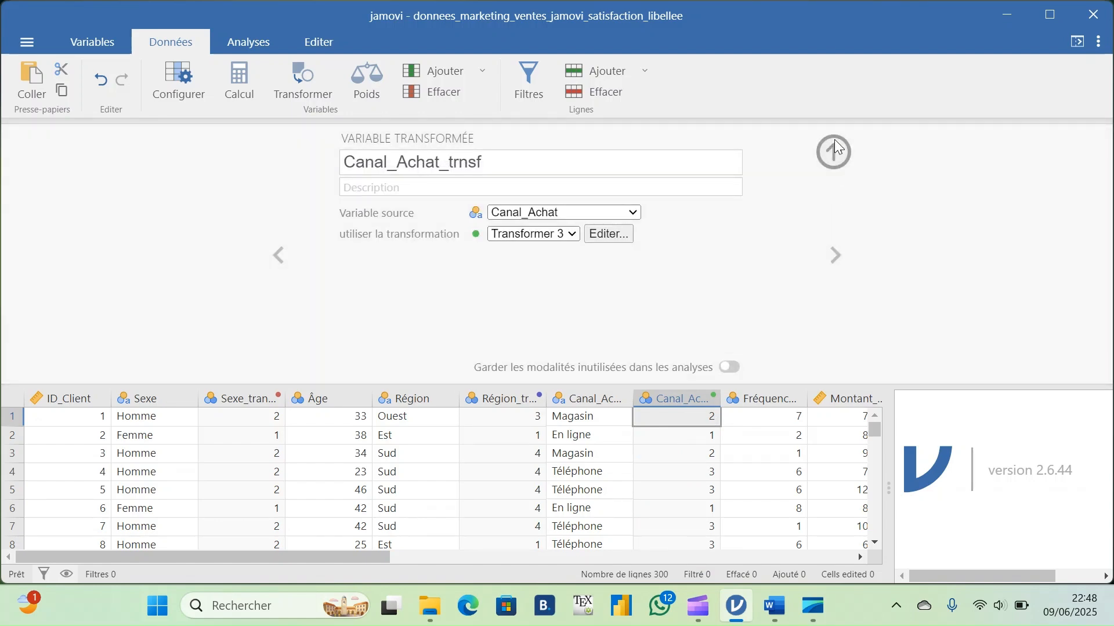
left_click(836, 150)
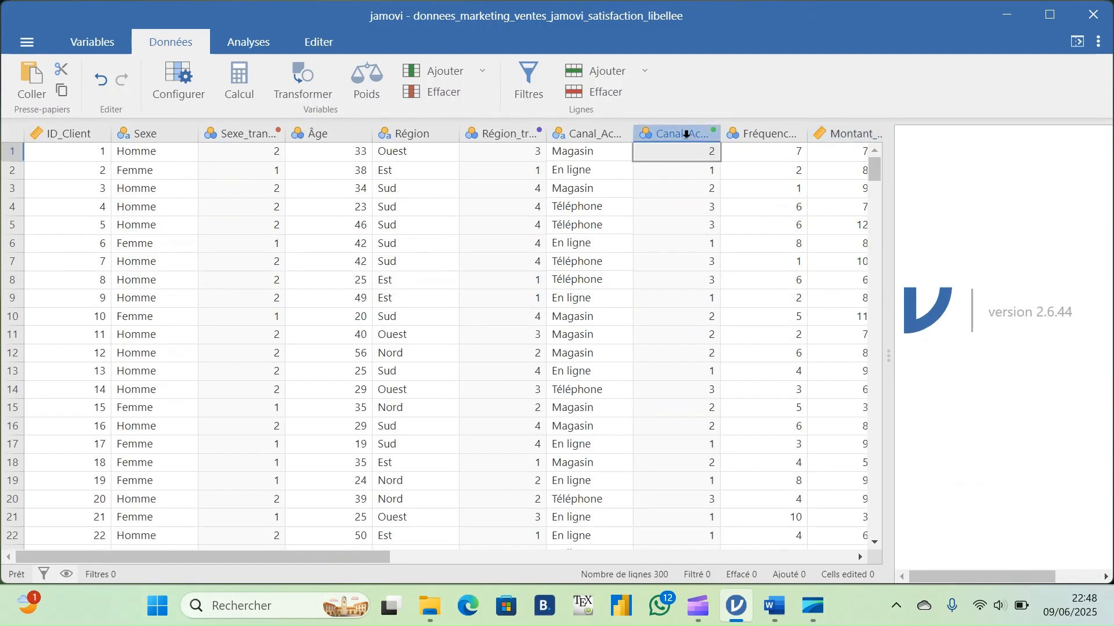
Create a transformed variable from the Client_Fidèle column and name it Client_Fidèle_trnsf
left_click_drag(363, 556, 680, 548)
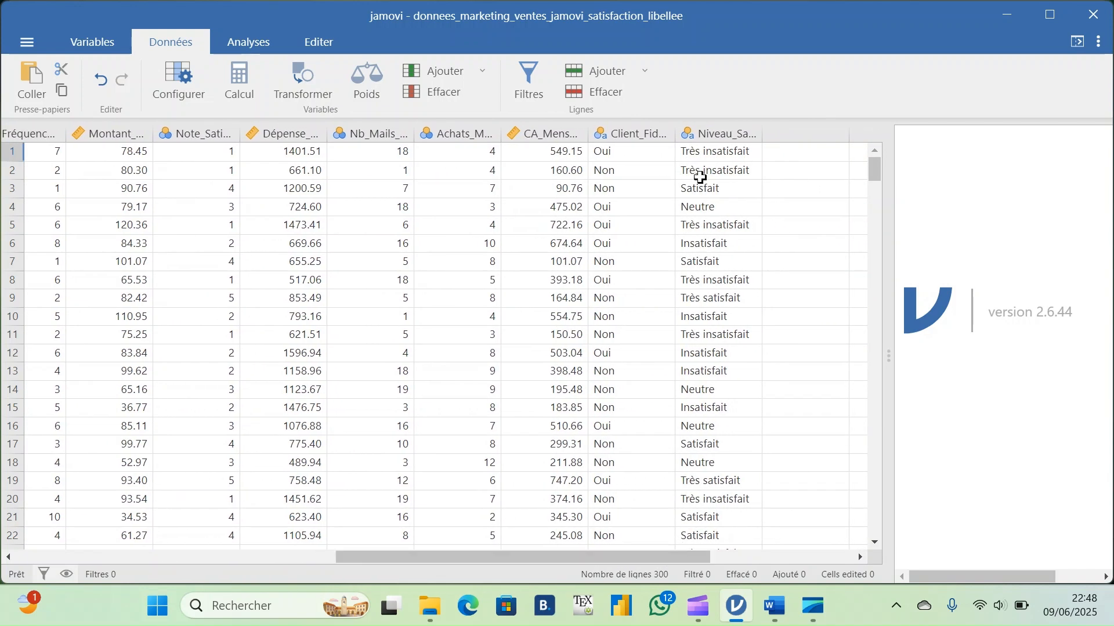
left_click(636, 134)
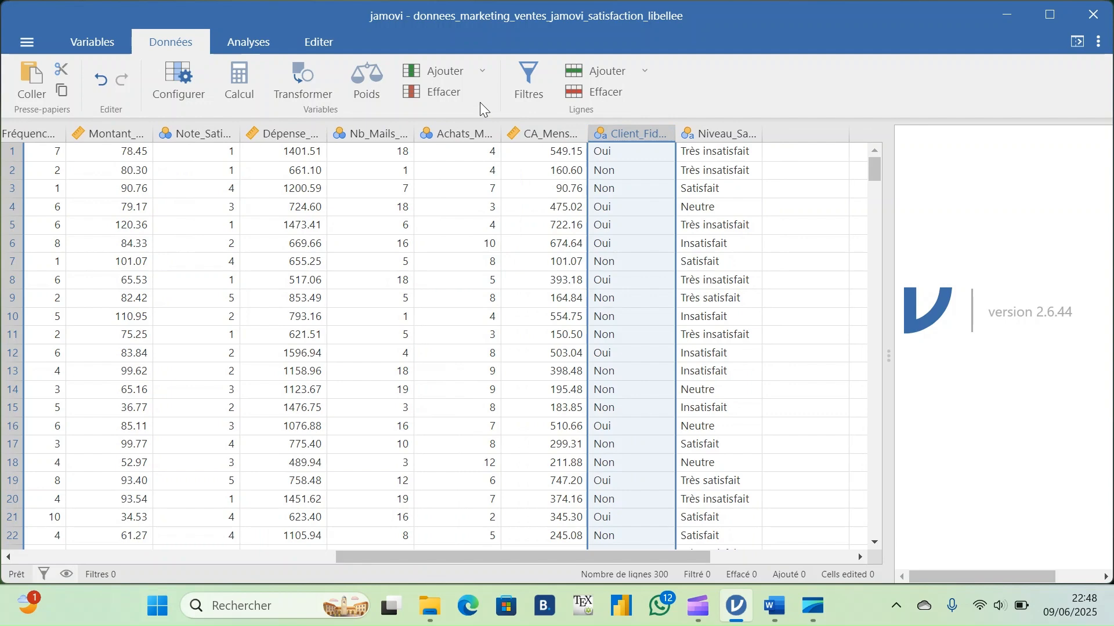
left_click(308, 93)
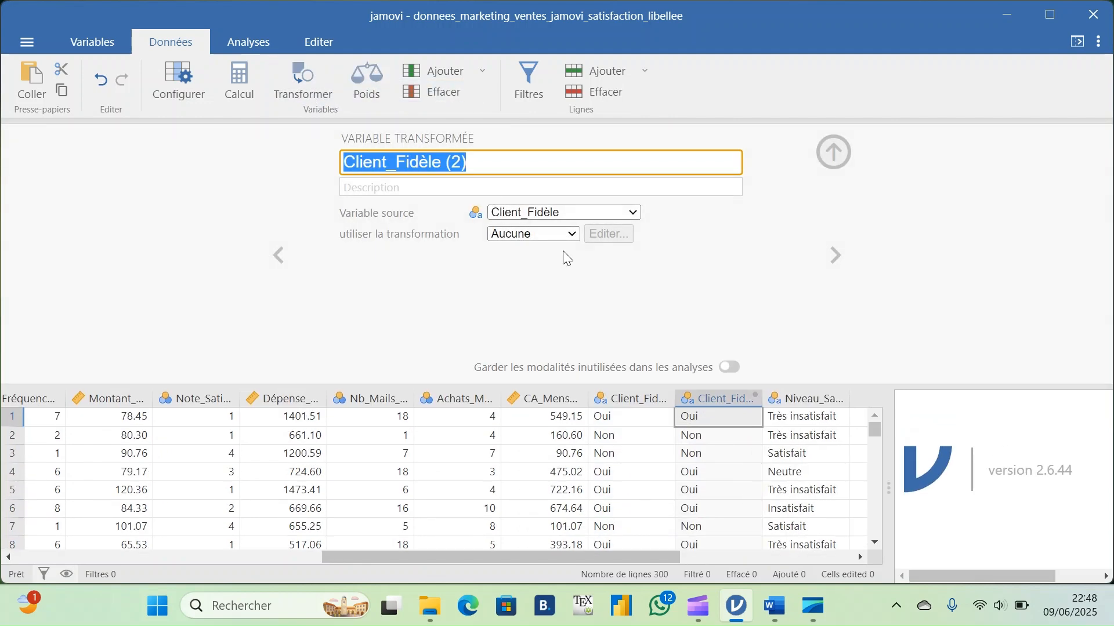
left_click(500, 167)
key("BackSpace")
key("BackSpace")
key("BackSpace")
key("BackSpace")
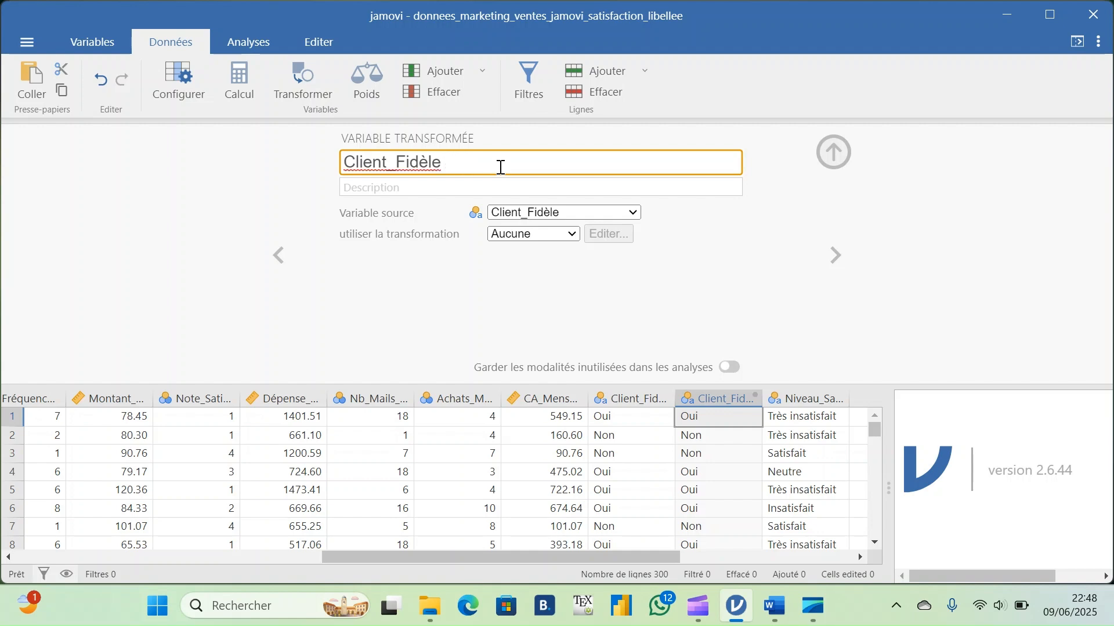
type("_t")
type("rnsf")
Create a new transformation for Client_Fidèle_trnsf with a recoding condition that turns 'Oui' into 1
left_click(534, 234)
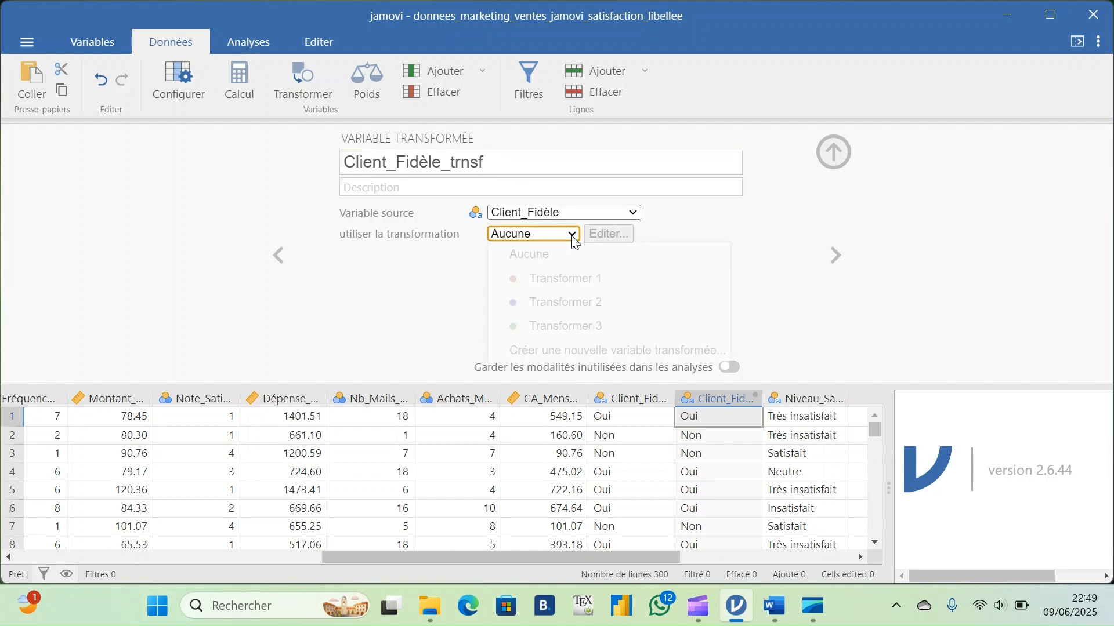
left_click(565, 351)
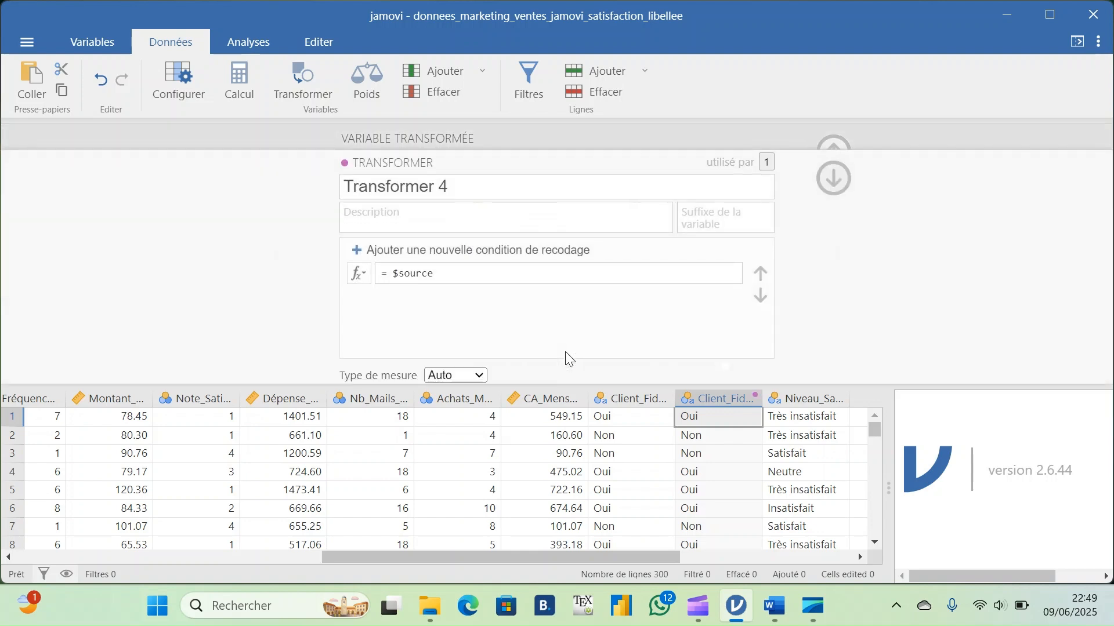
left_click(398, 252)
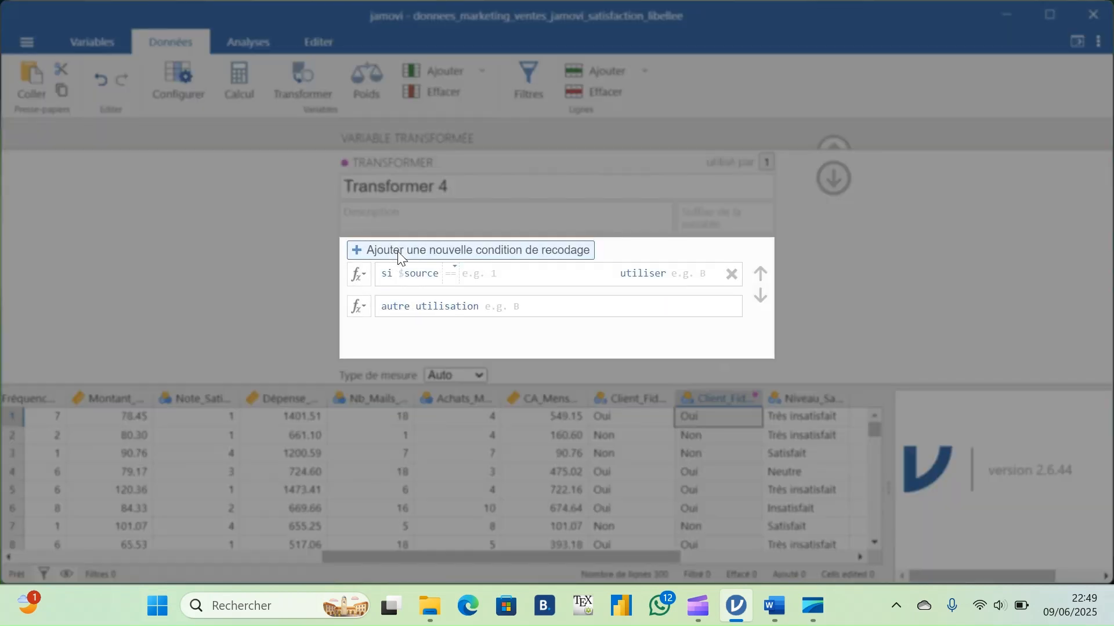
left_click(477, 273)
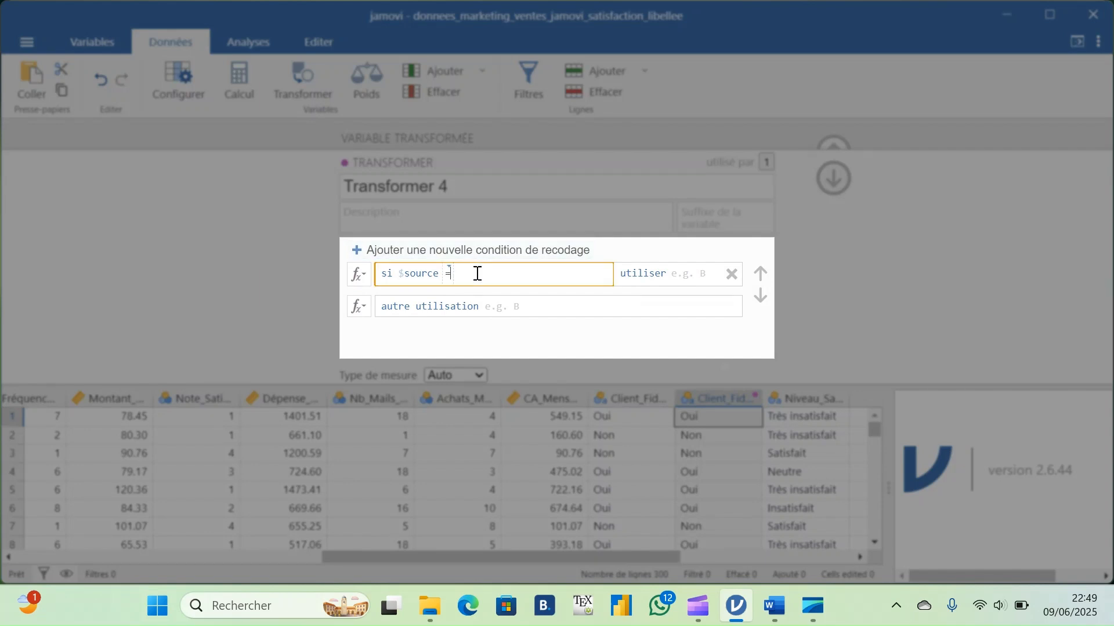
type("'oui")
type("Oui")
left_click(679, 275)
type("1")
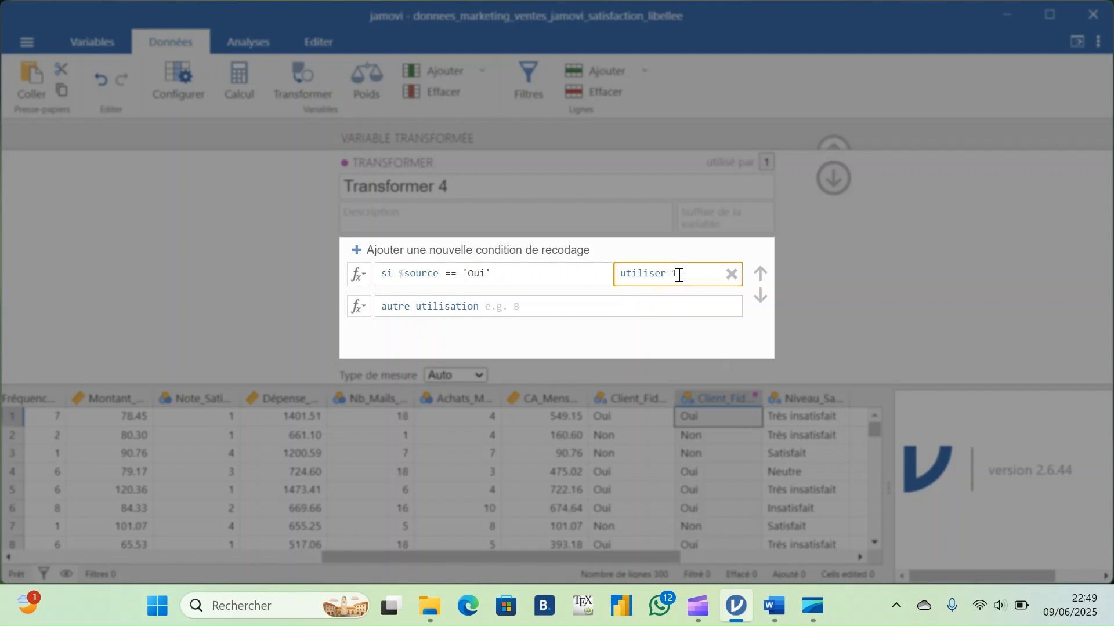
Add a second recoding condition to the Client_Fidèle transformation that turns 'Non' into 2, and close the variable editor
left_click(496, 255)
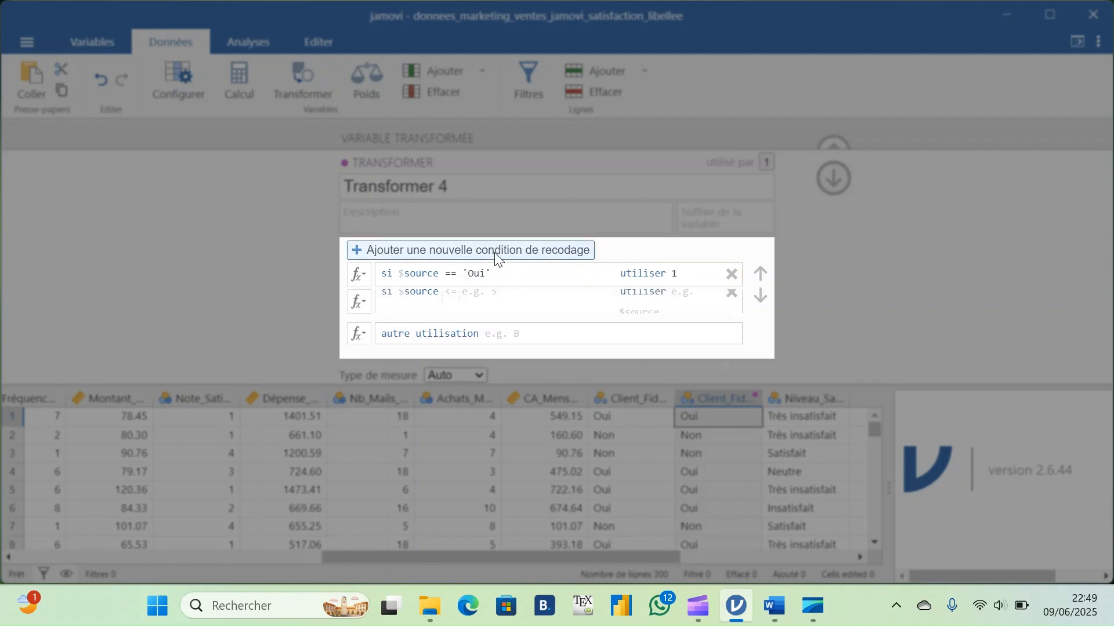
left_click(479, 289)
type("== ")
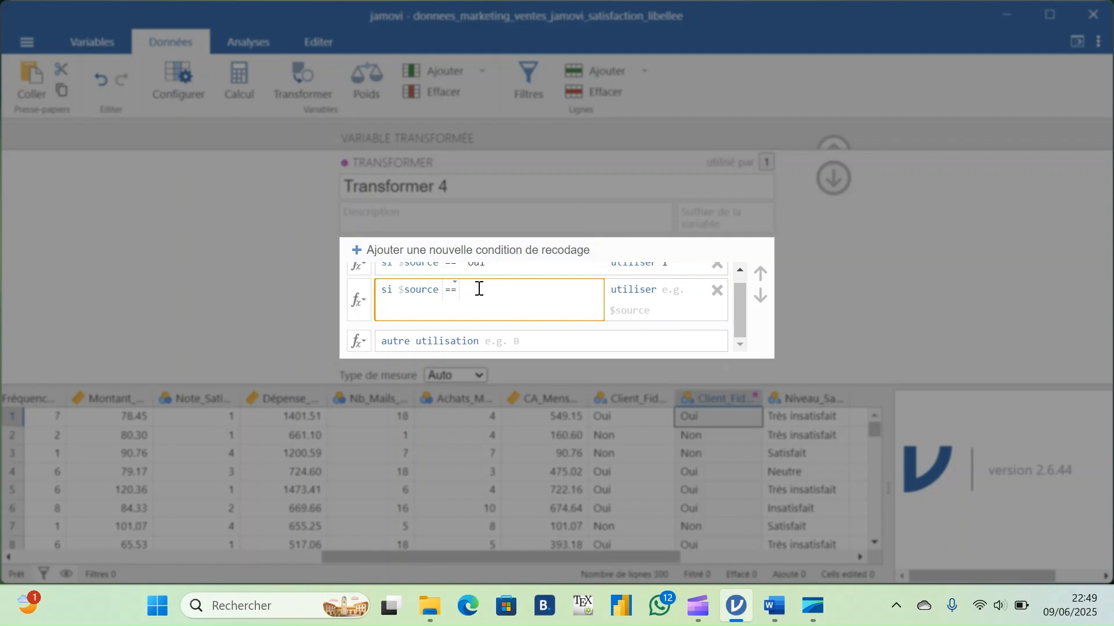
type("'Non'")
left_click(668, 291)
type("2")
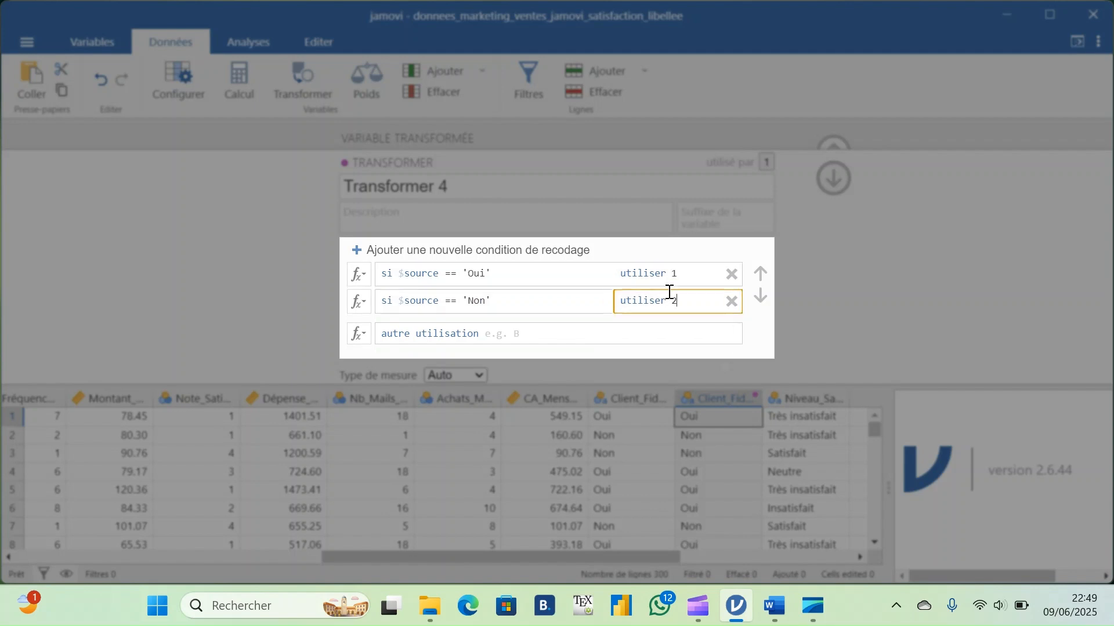
key("Return")
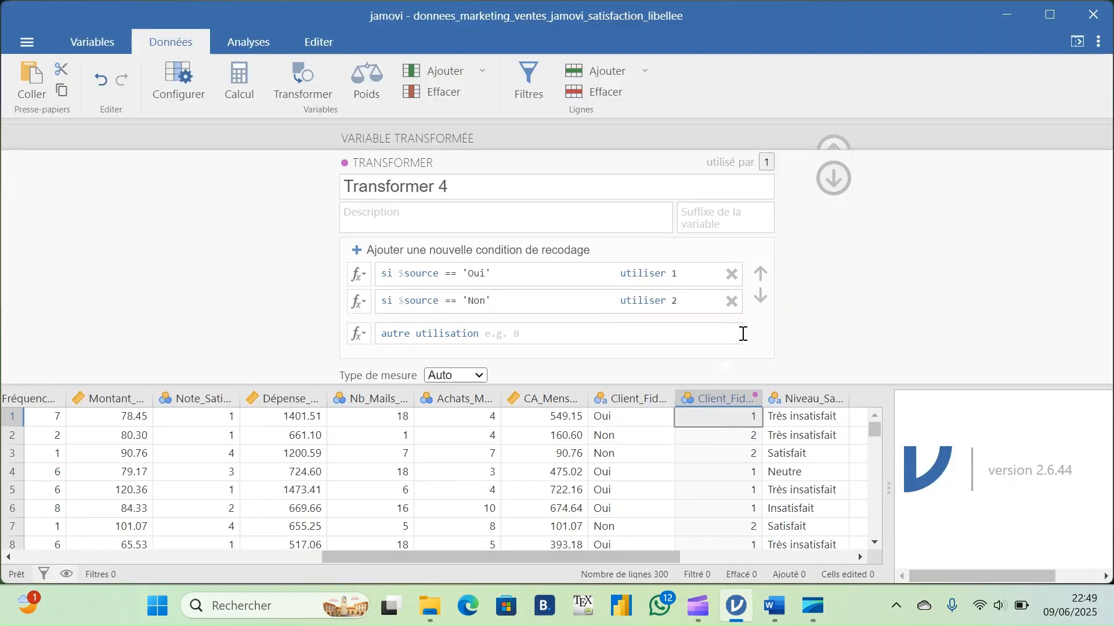
left_click(832, 180)
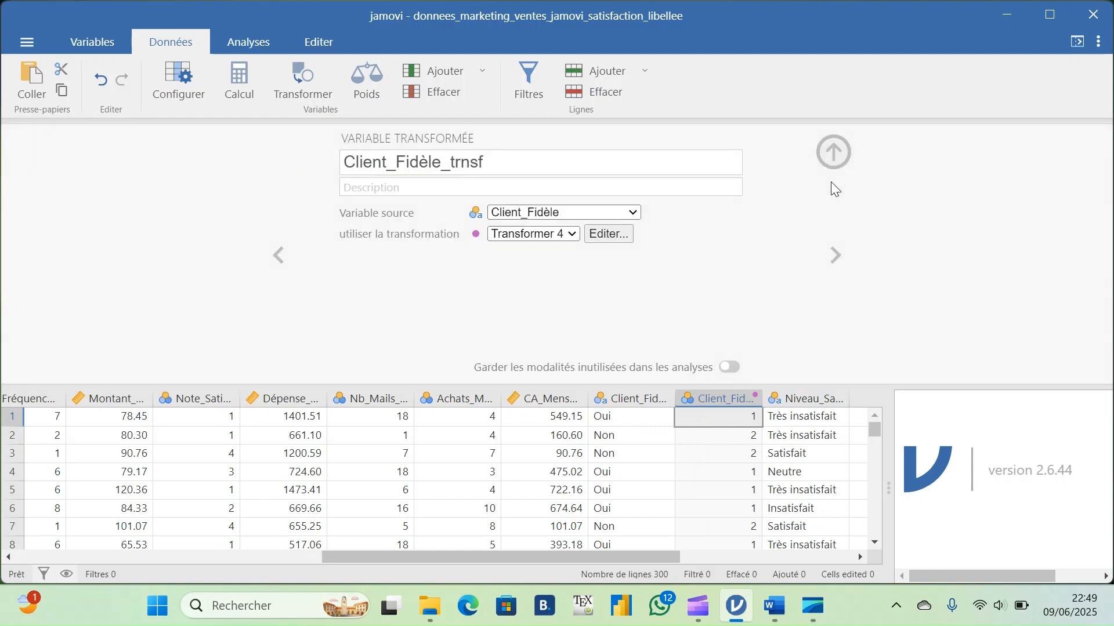
left_click(833, 153)
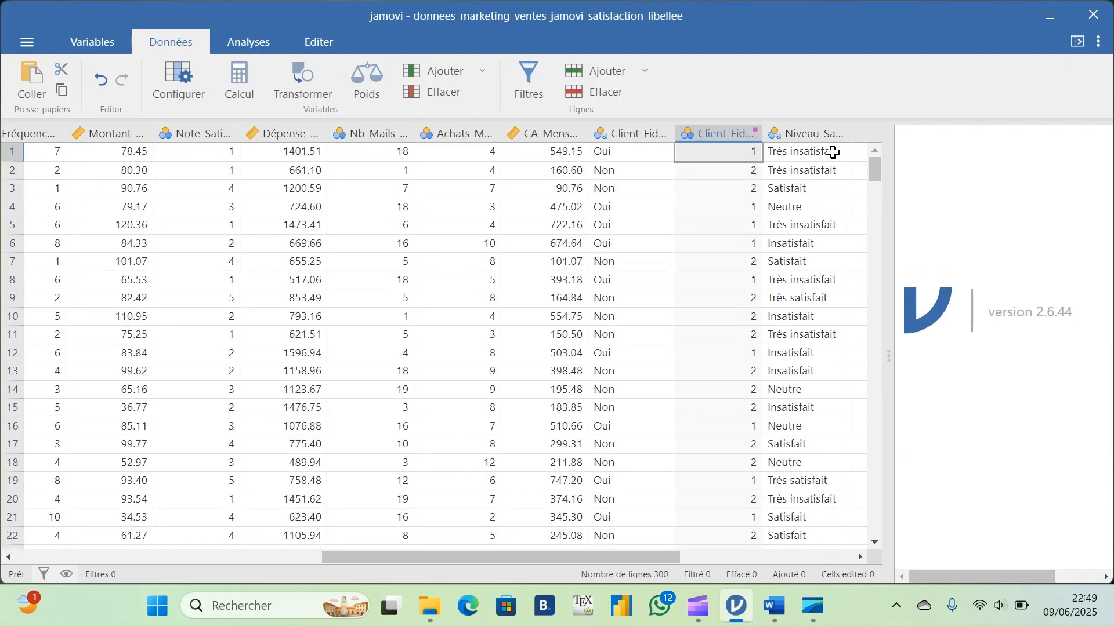
Create a transformed variable from the Niveau_Satisfaction column and name it Niveau_Satisfaction_transf
left_click_drag(533, 558, 680, 558)
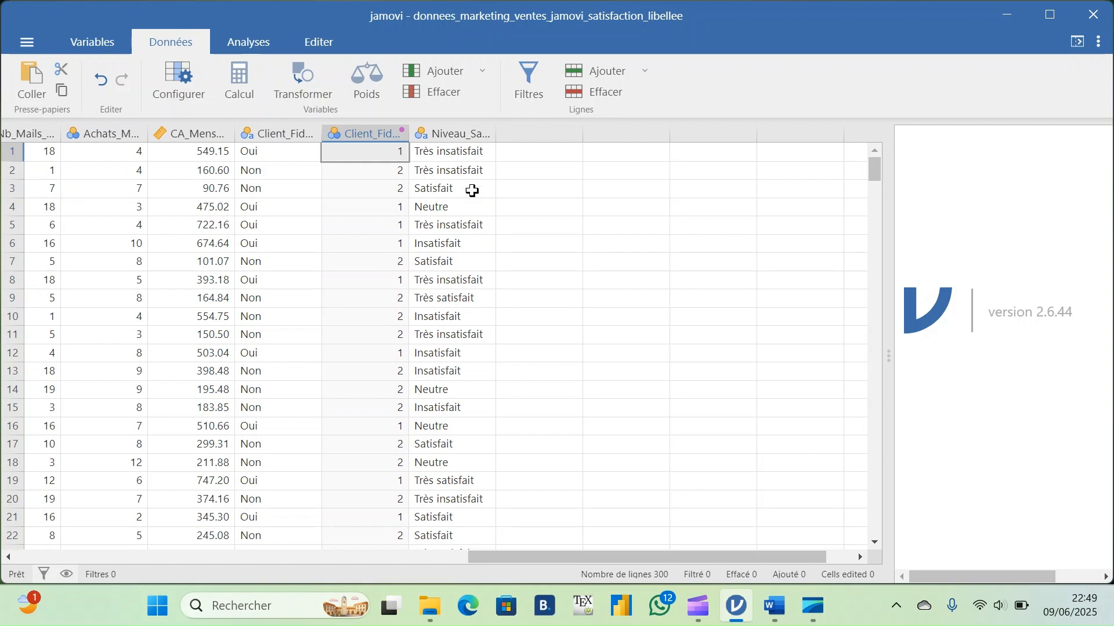
left_click(456, 133)
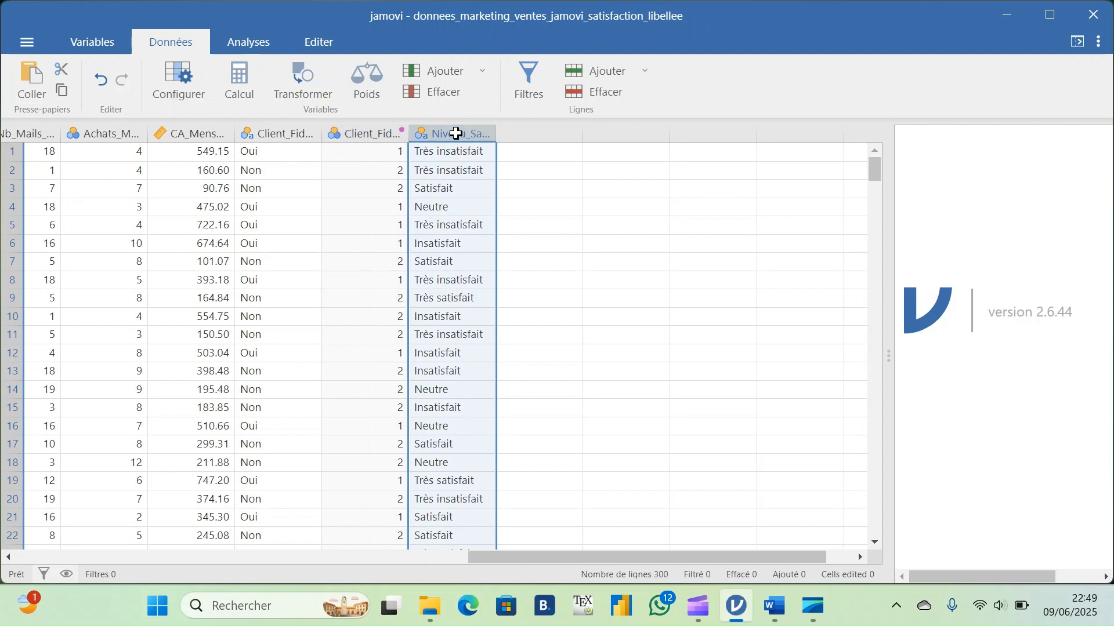
left_click(309, 95)
left_click(542, 170)
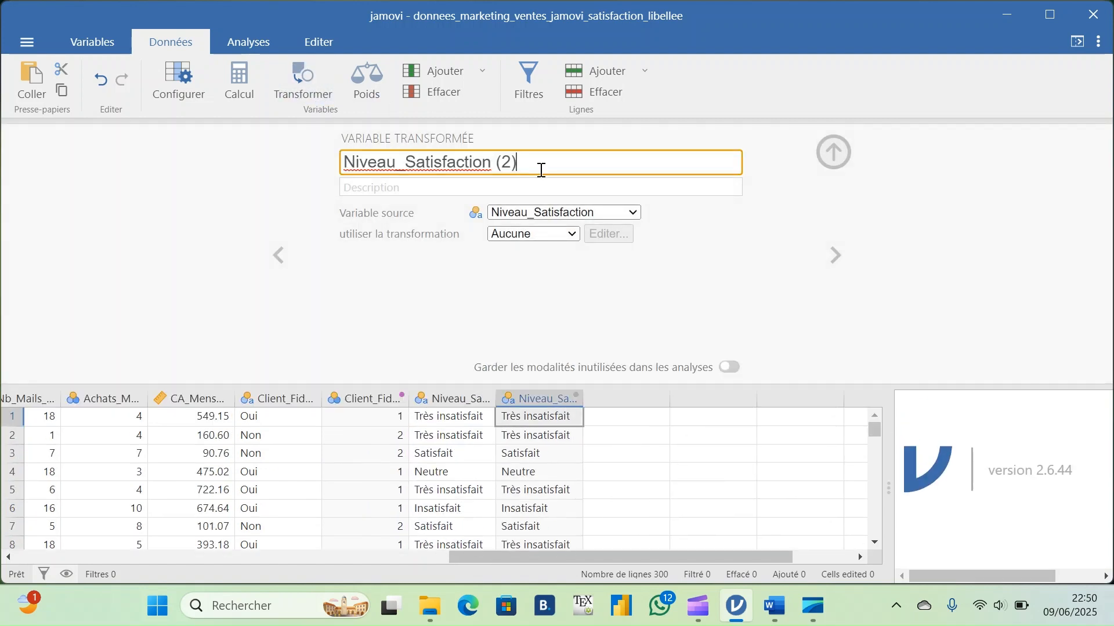
key("BackSpace")
key("BackSpace")
key("BackSpace")
key("BackSpace")
type("_T")
key("BackSpace")
type("transf")
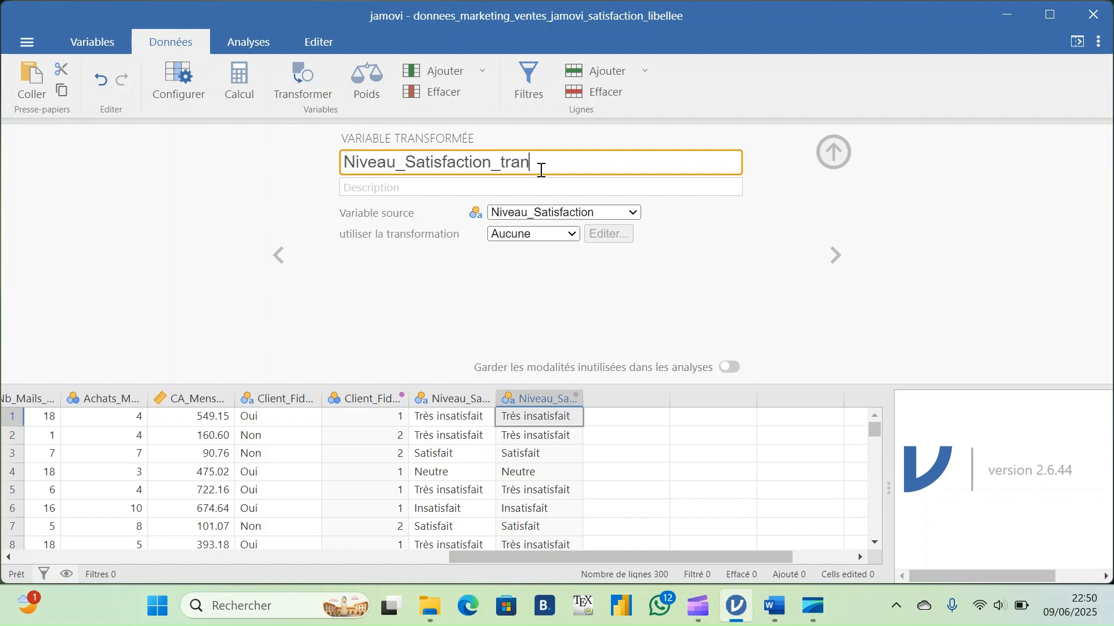
Create a new transformation for Niveau_Satisfaction_transf with a recoding condition that turns 'Insatisfait' into 1
left_click(572, 234)
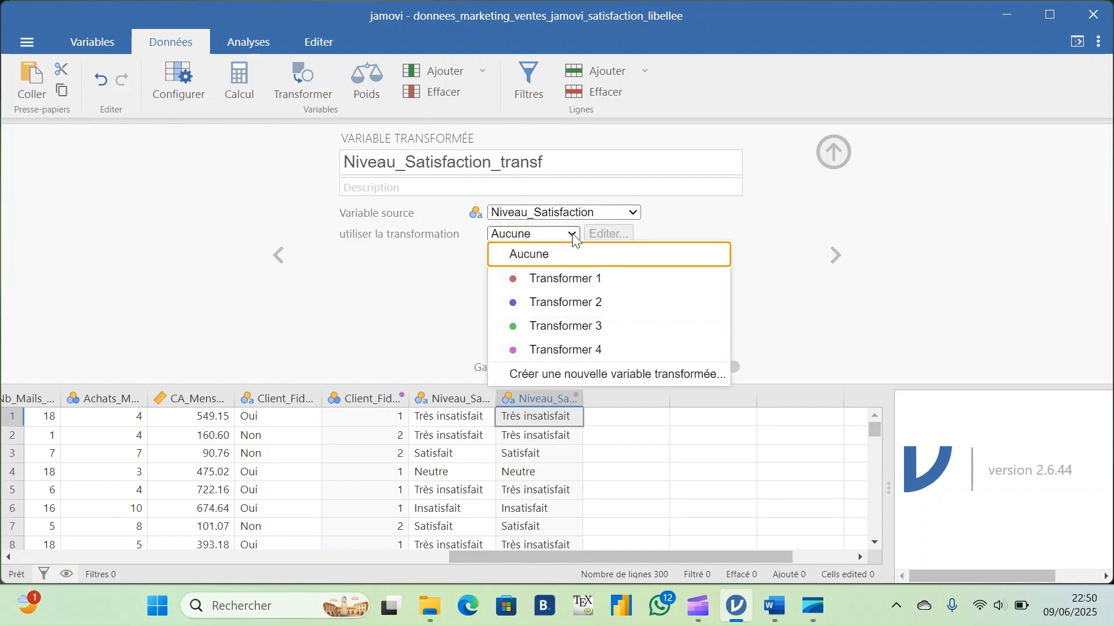
left_click(597, 375)
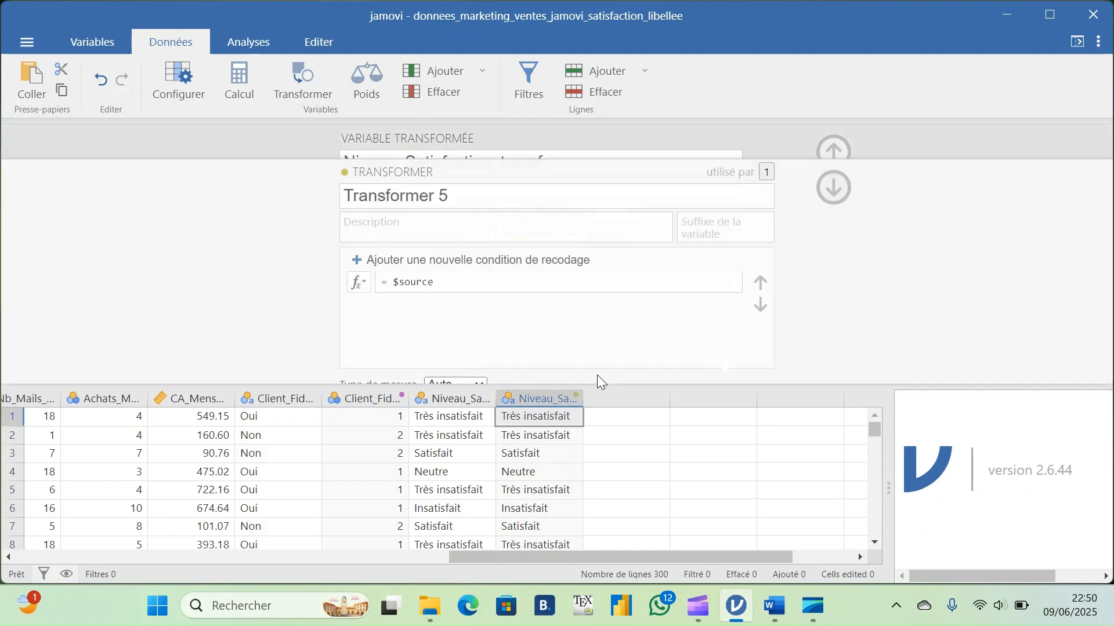
left_click(445, 259)
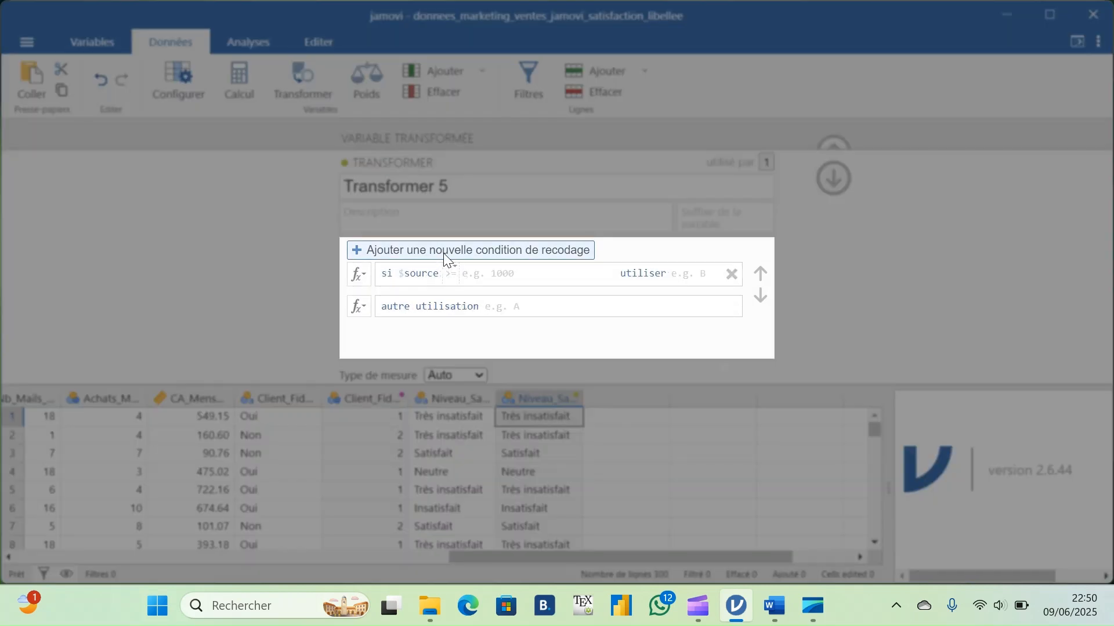
left_click(481, 274)
type("==")
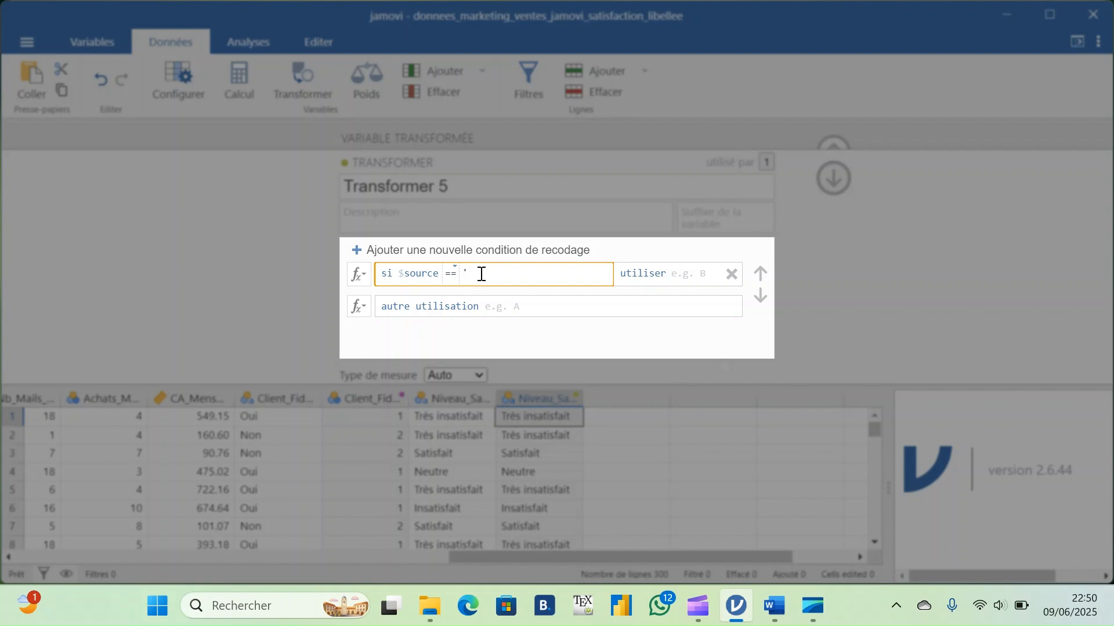
type("'Insatisfait")
left_click(703, 273)
type("1")
Add a second recoding condition to the Niveau_Satisfaction transformation that turns 'Neutre' into 2
left_click(462, 255)
left_click(476, 296)
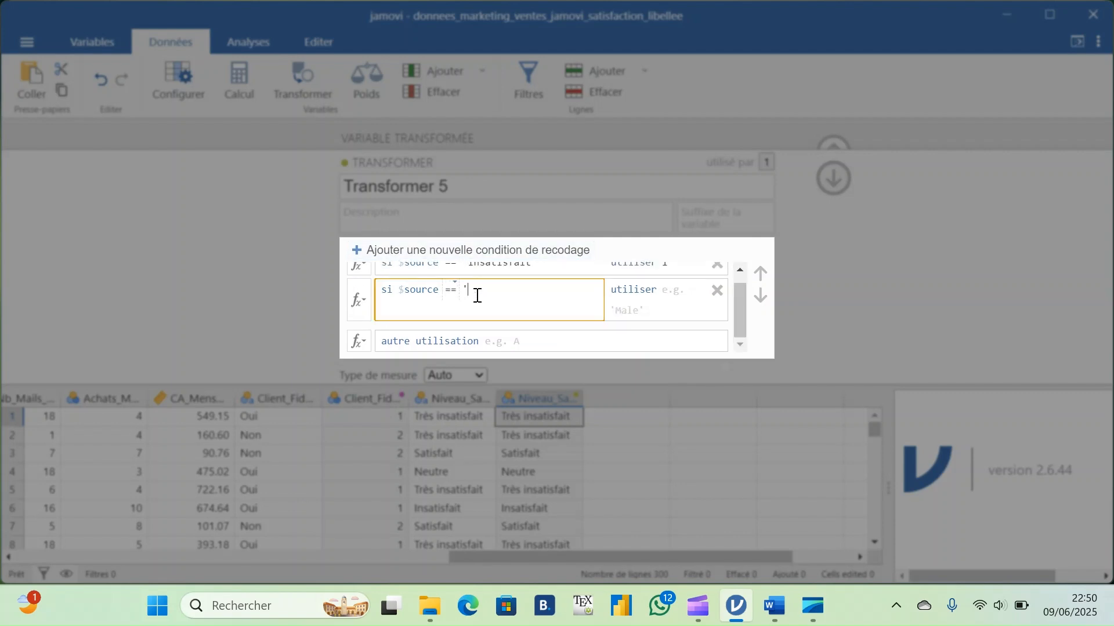
type("'Neutre'")
left_click(675, 291)
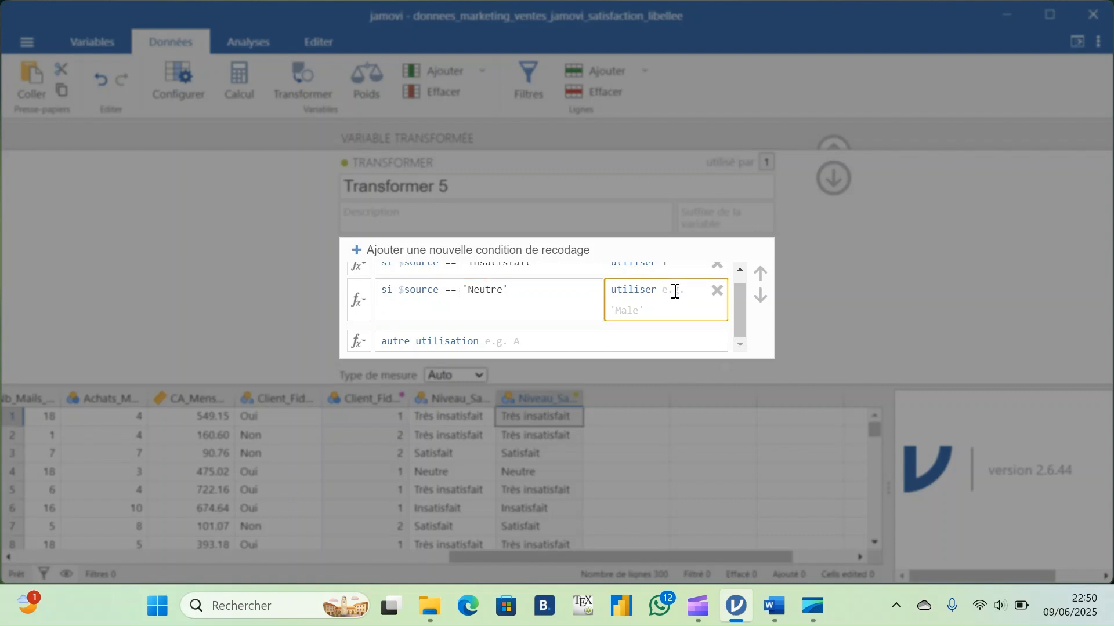
type("2")
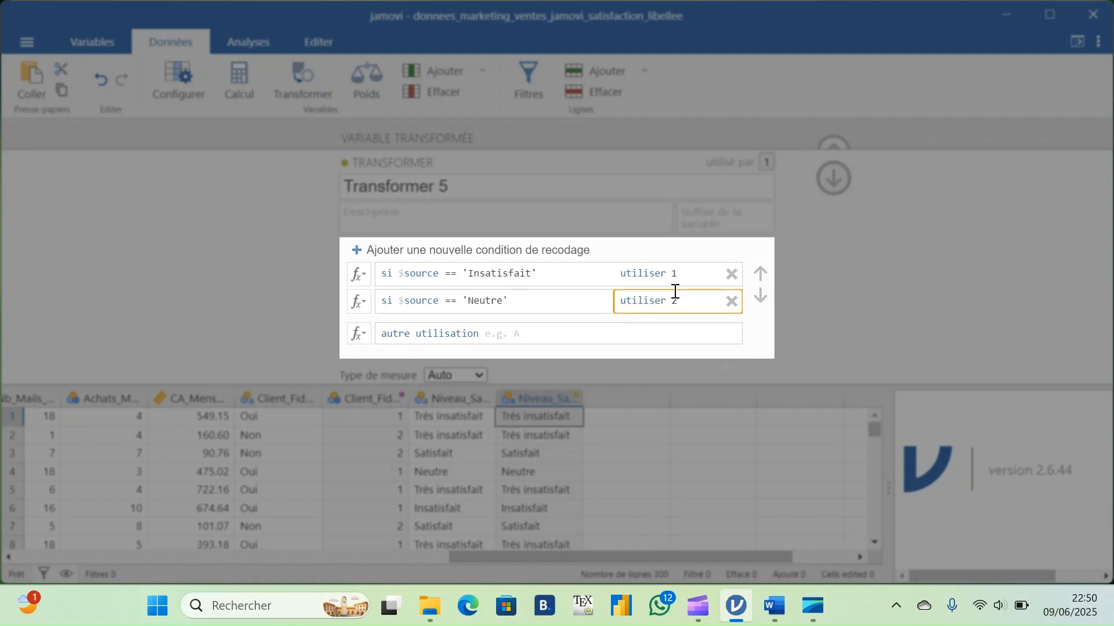
Add a third recoding condition to the Niveau_Satisfaction transformation that assigns 3 to Satisfait
left_click(454, 251)
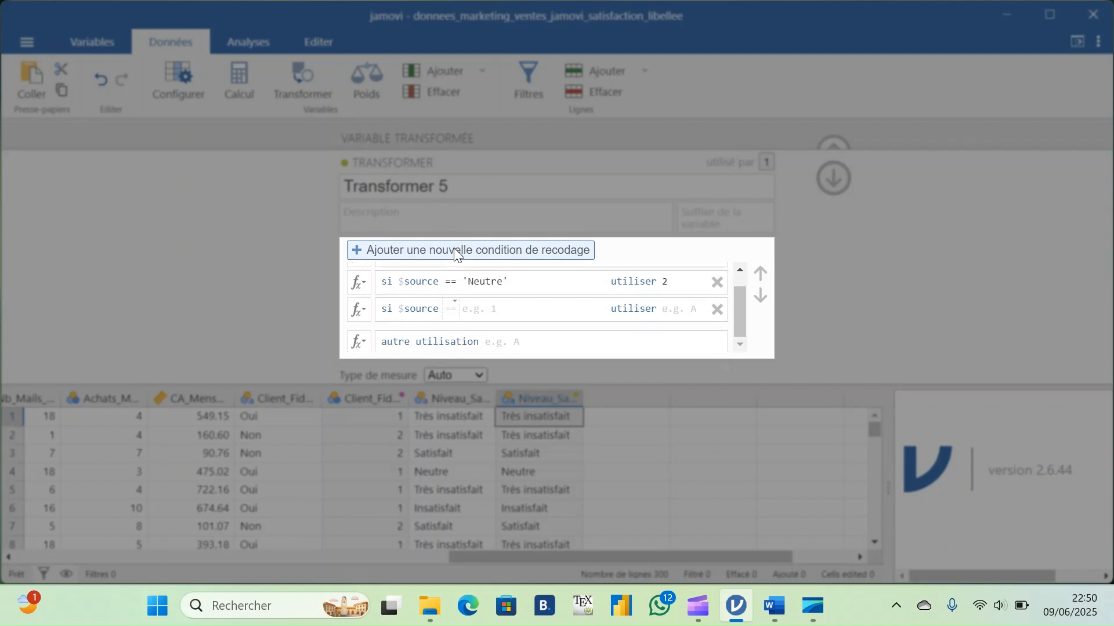
left_click(481, 316)
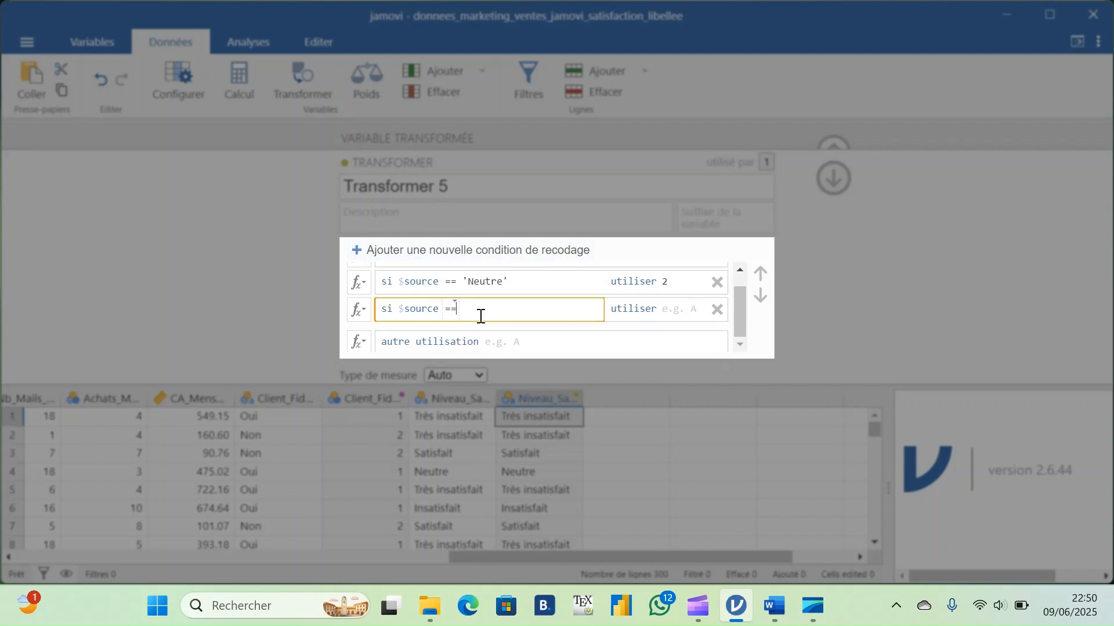
type("Satisfait")
left_click(681, 309)
type("3")
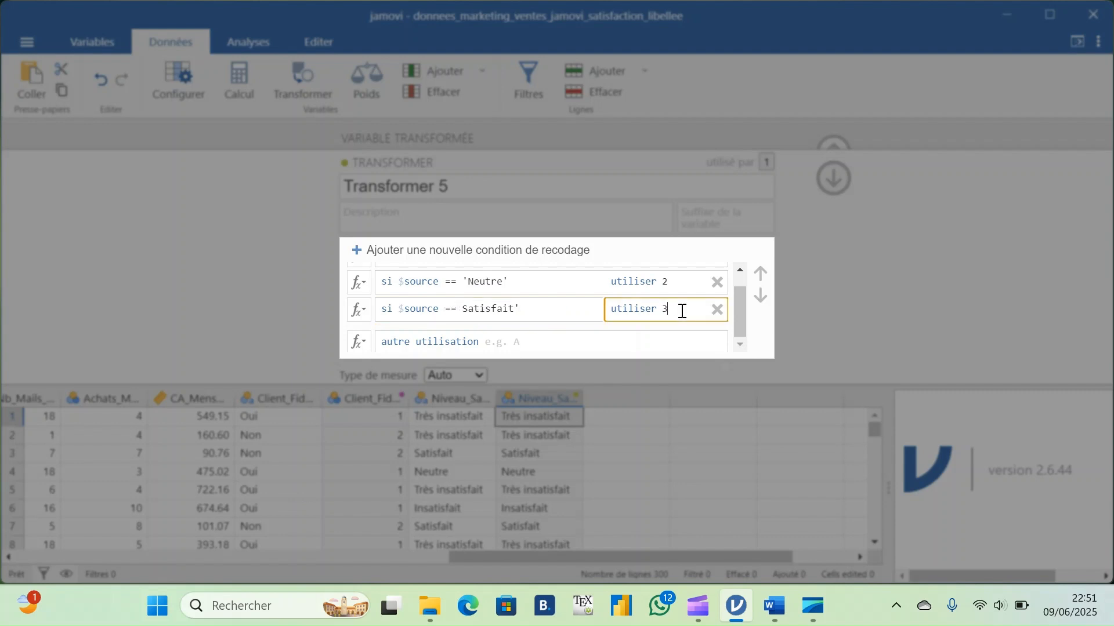
Add a fourth recoding condition to the Niveau_Satisfaction transformation that assigns 4 to Très insatisfait
left_click(494, 248)
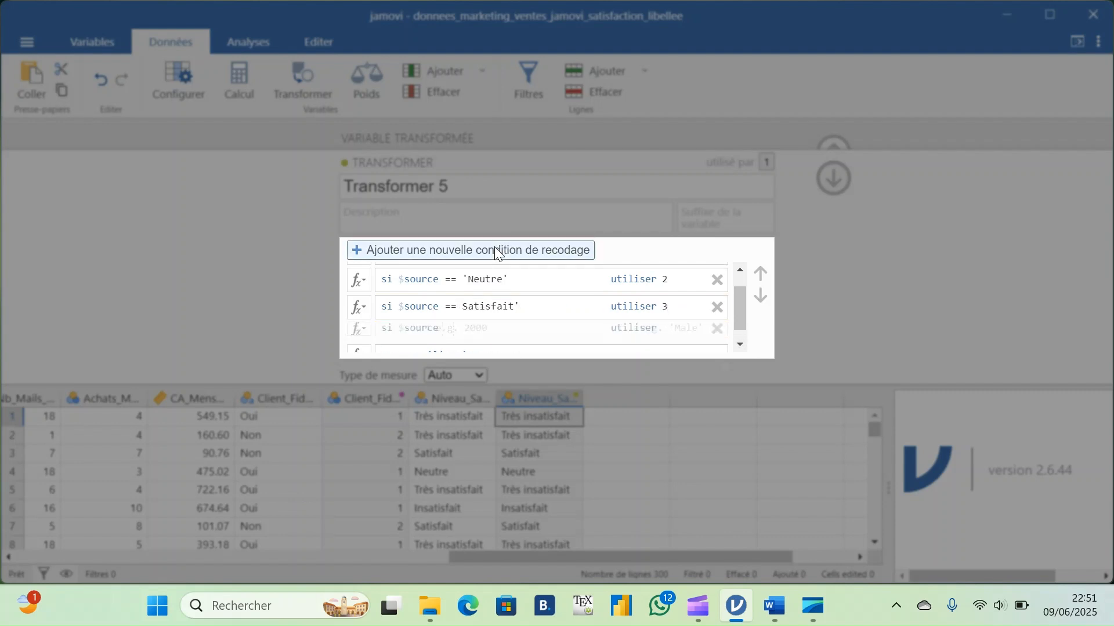
left_click(487, 296)
type("==")
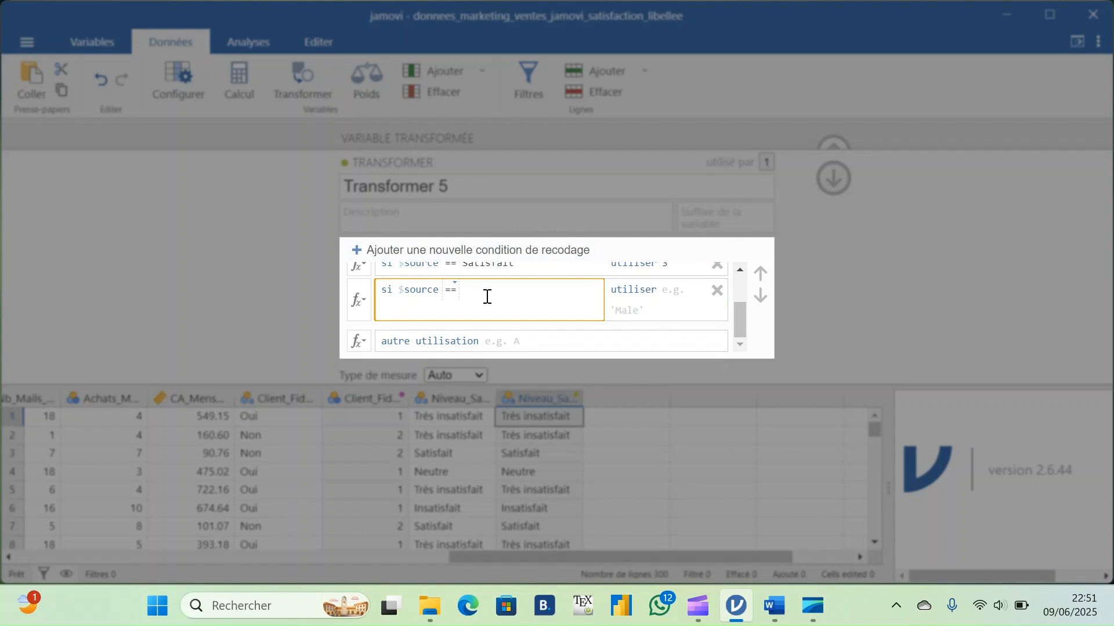
type(" Très insatisfait")
left_click(670, 296)
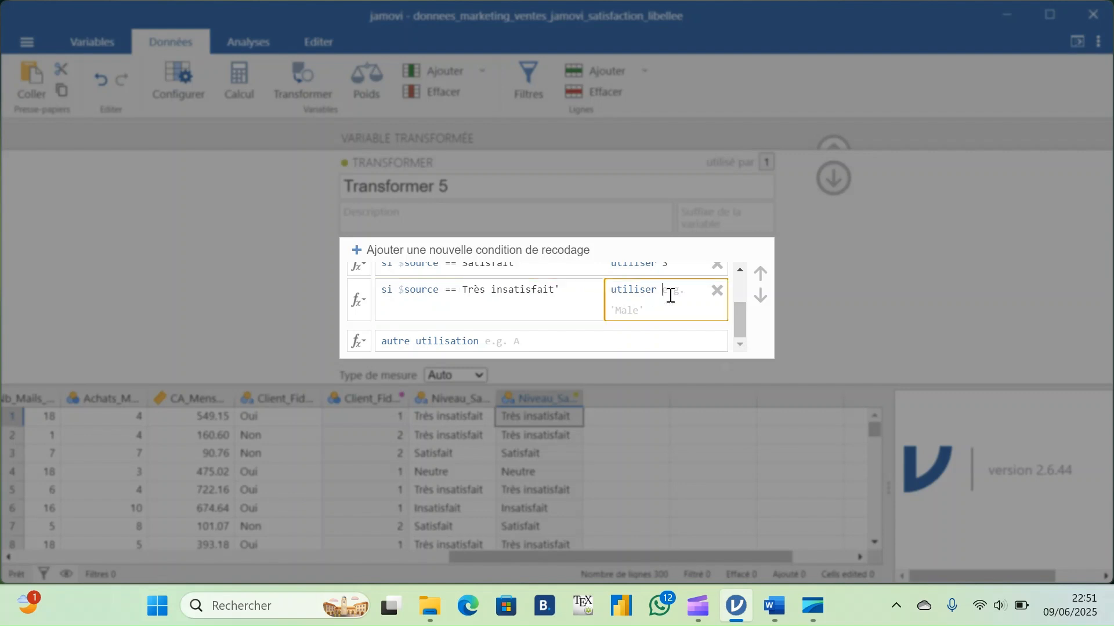
type("4")
Add a fifth recoding condition to the Niveau_Satisfaction transformation that turns 'Très satisfait' into 5, and apply the conditions
left_click(542, 250)
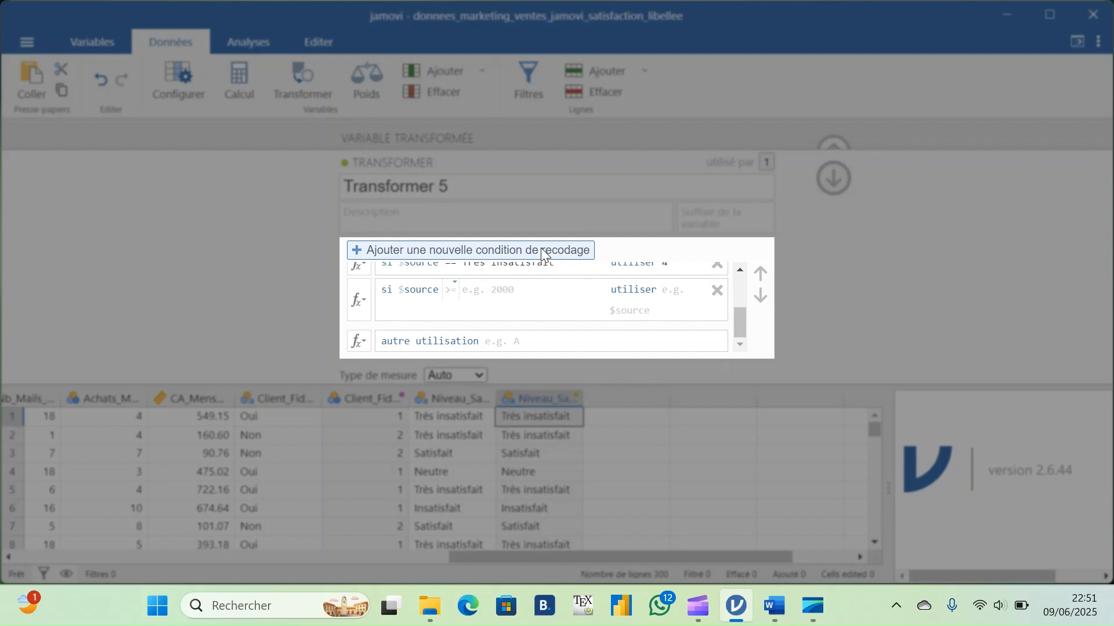
left_click(503, 294)
type("== ")
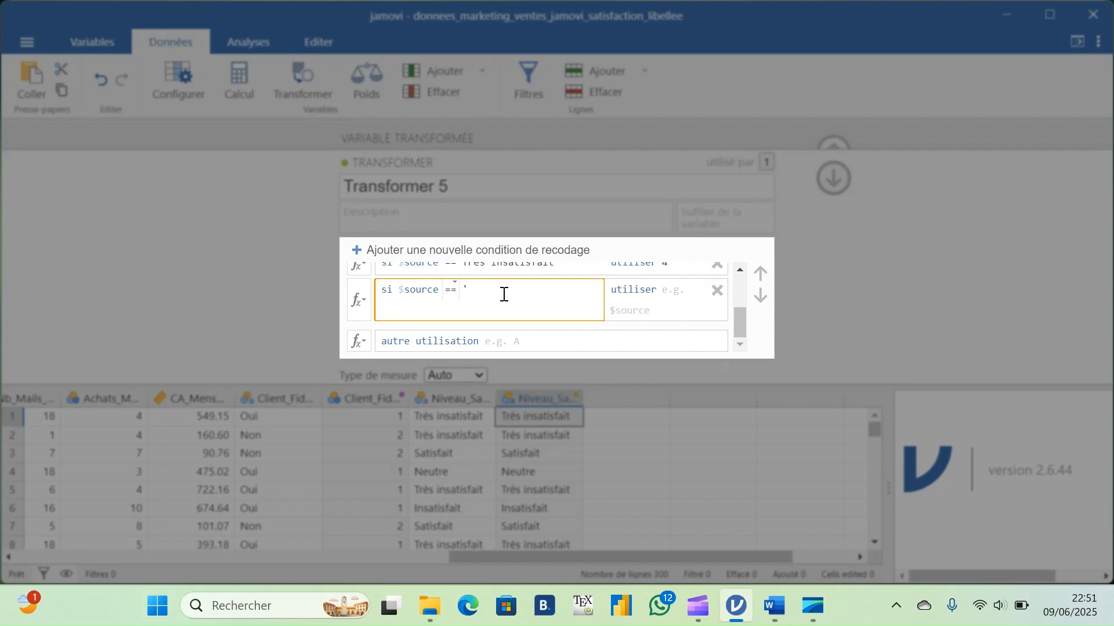
type("'Très satisfait")
left_click(674, 290)
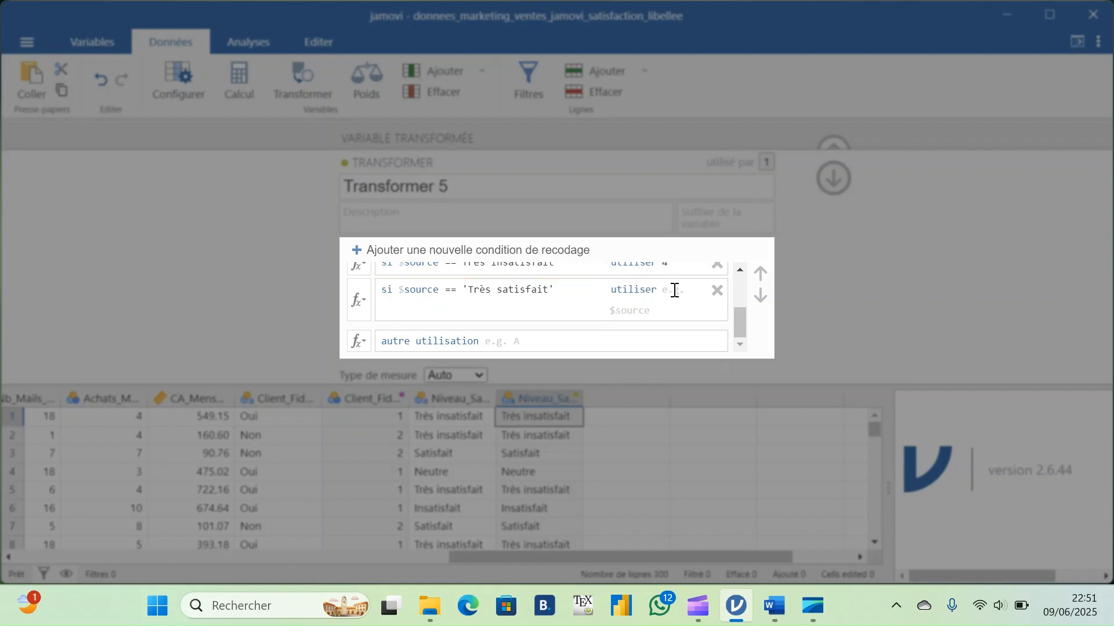
type("5")
key("Return")
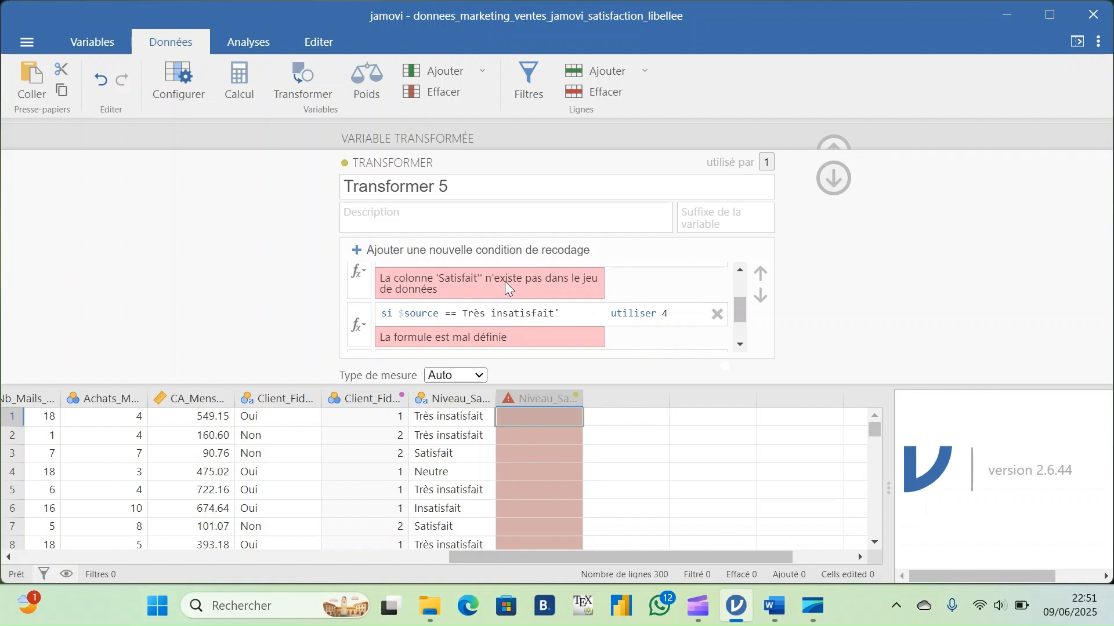
Add the missing opening quotation mark before Très insatisfait in the fourth recoding condition
left_click(465, 316)
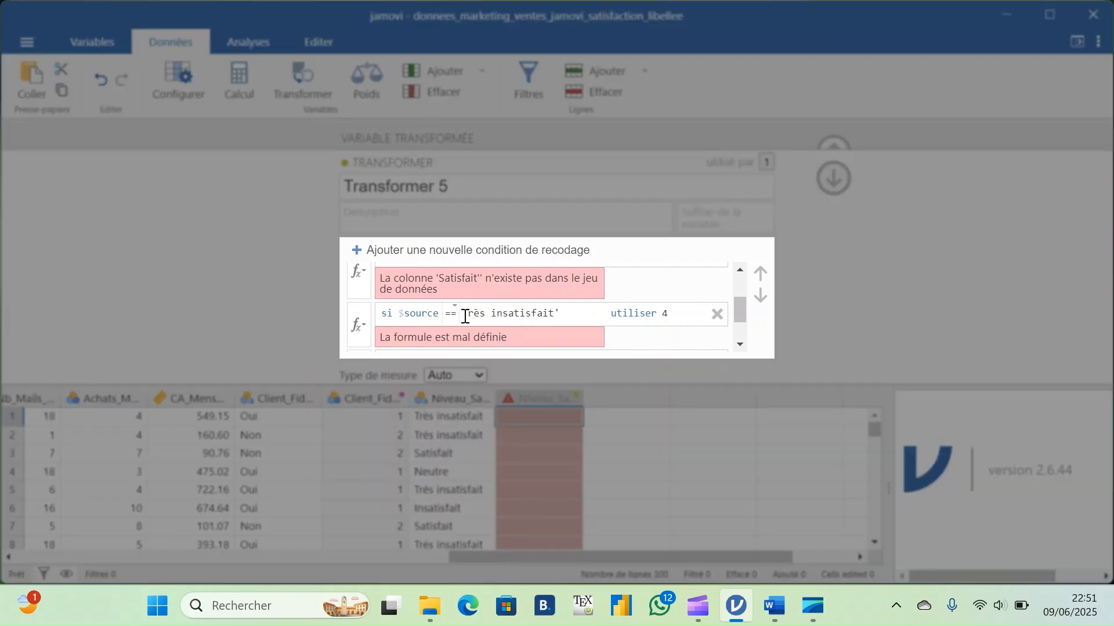
type("'")
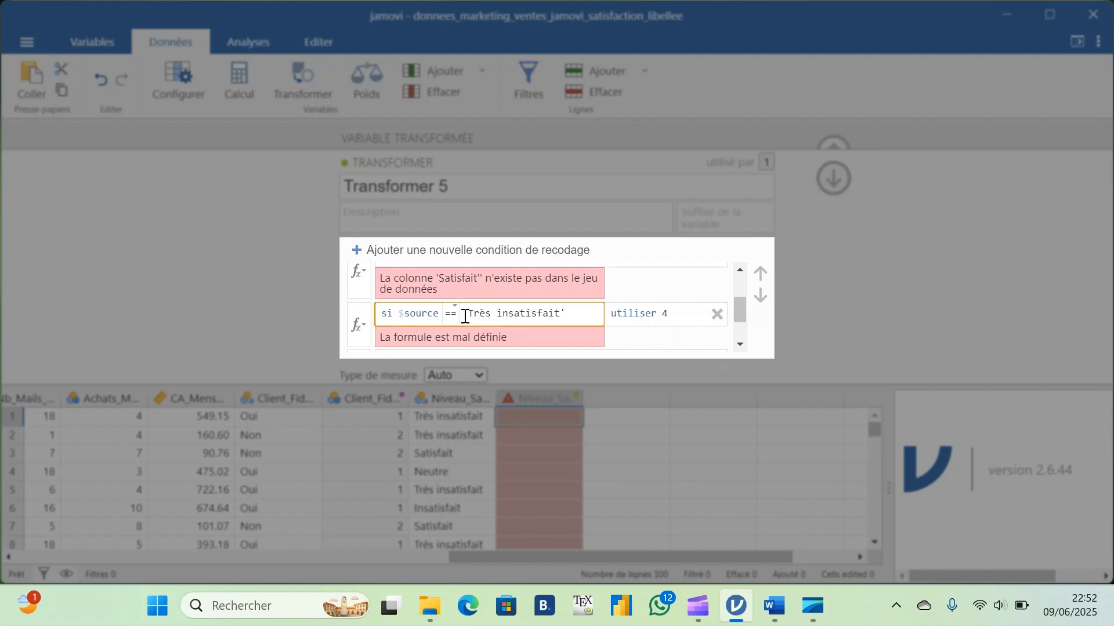
key("Return")
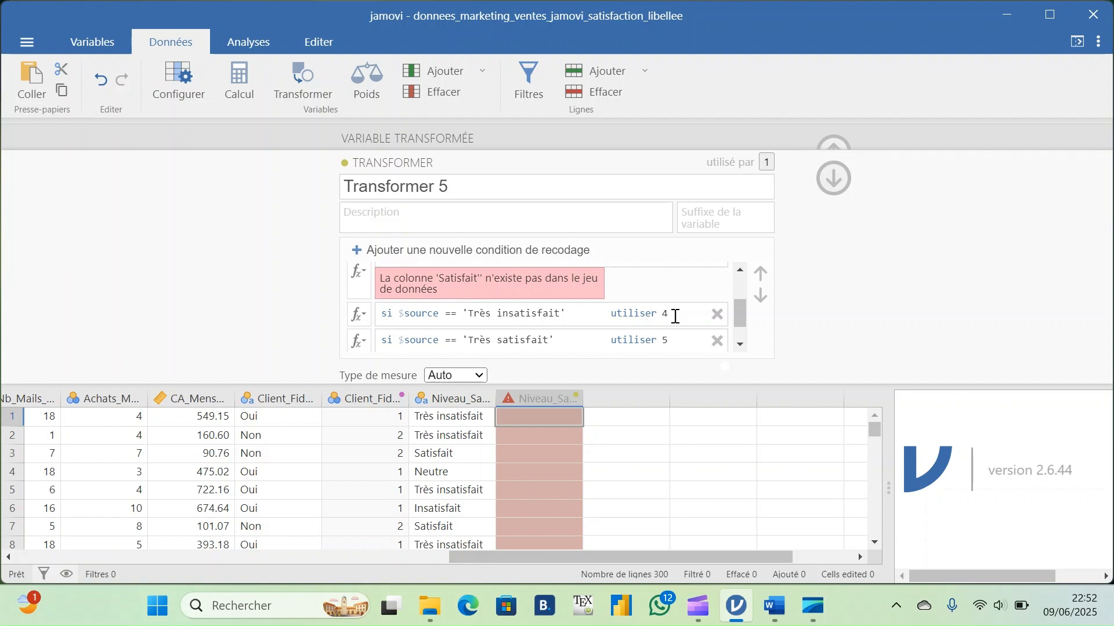
Add the missing opening quotation mark before Satisfait in the third recoding condition, then close the transformation and variable editors
left_click_drag(738, 322, 739, 298)
left_click(464, 311)
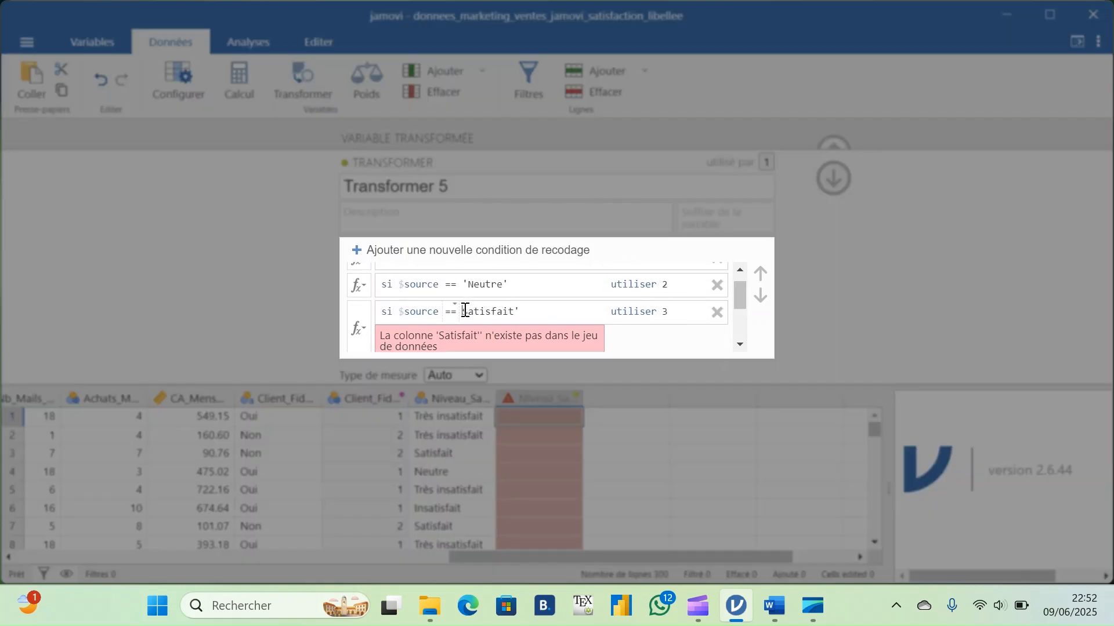
type("'")
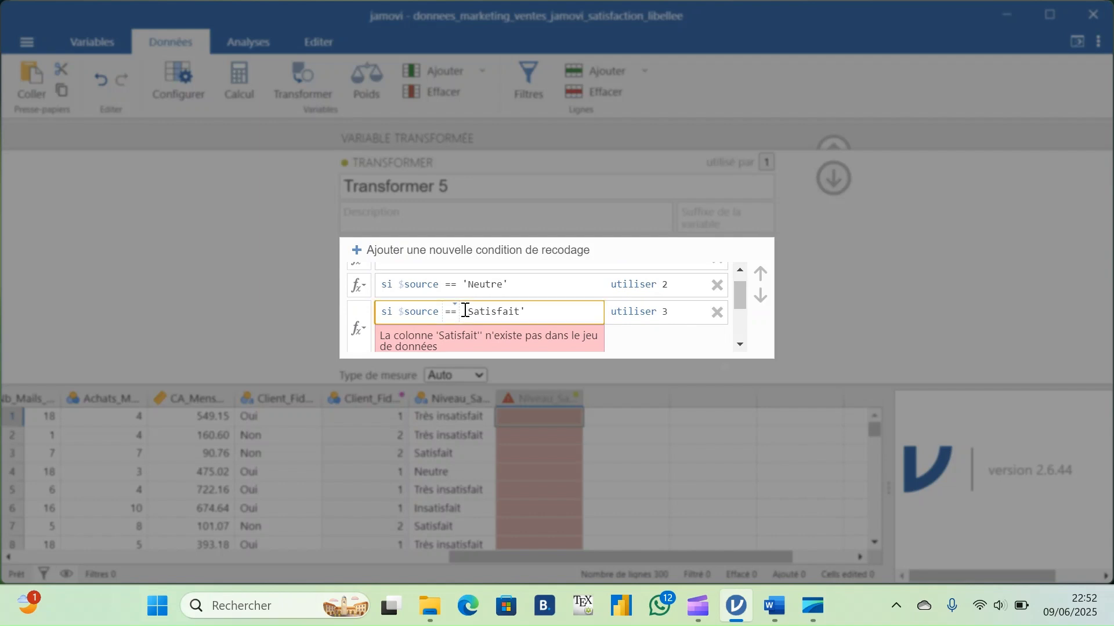
key("Return")
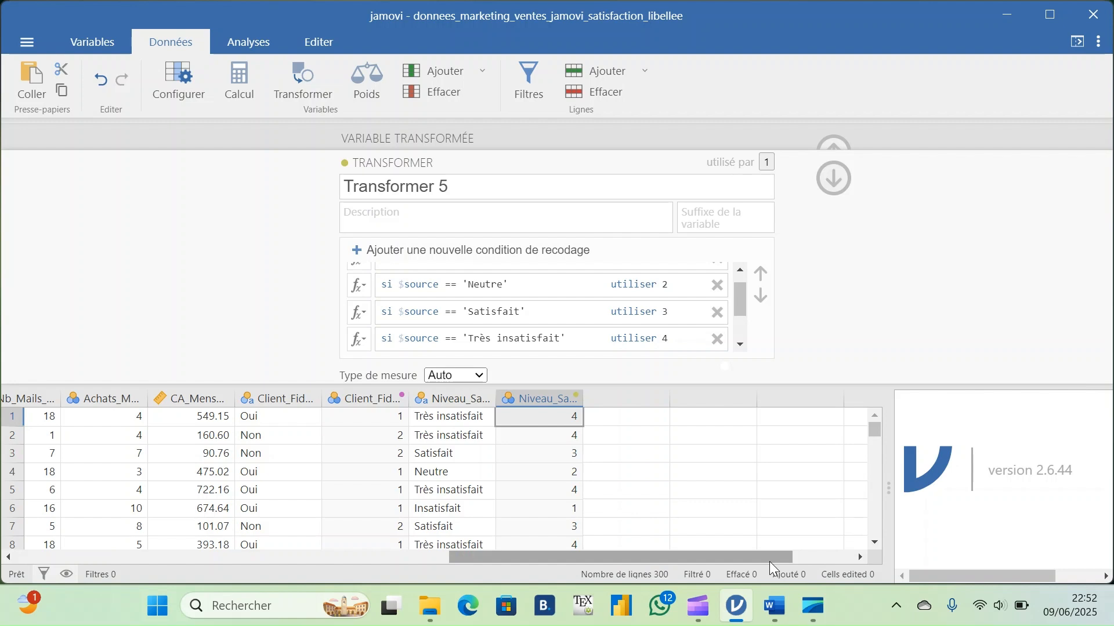
left_click_drag(766, 563, 776, 562)
left_click(835, 189)
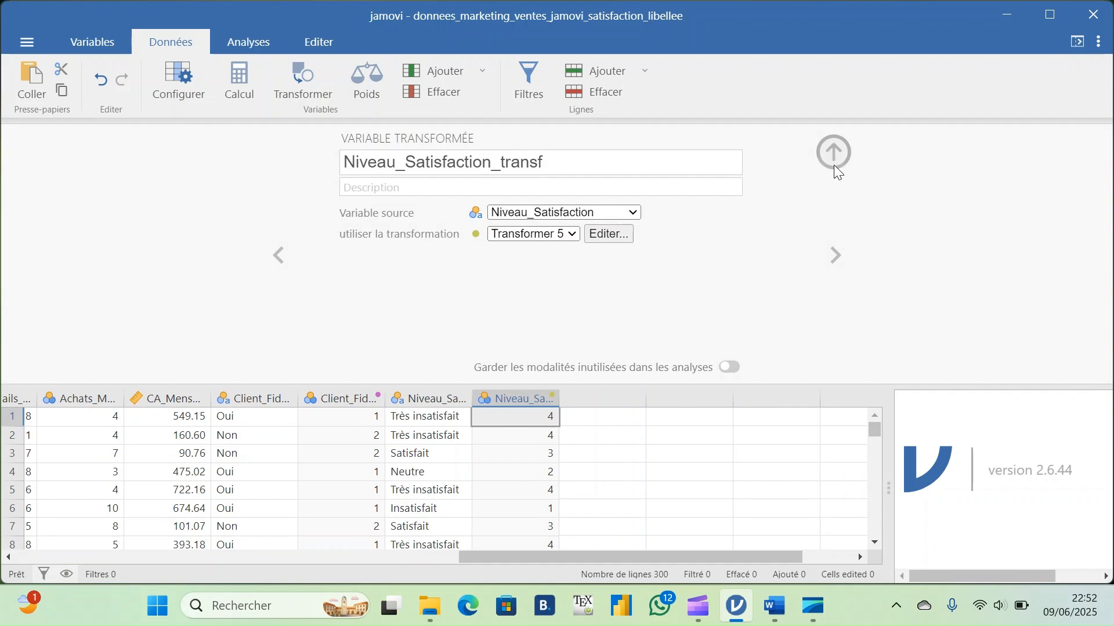
left_click(834, 153)
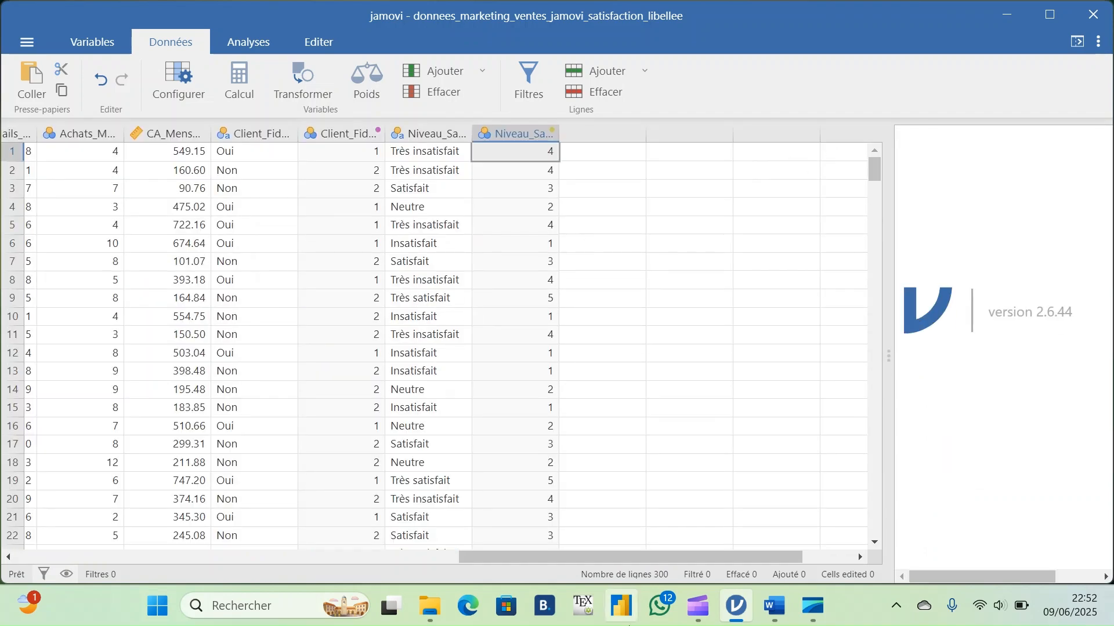
Change the measure type of the Âge variable to Continu and close its setup
left_click_drag(618, 562, 197, 555)
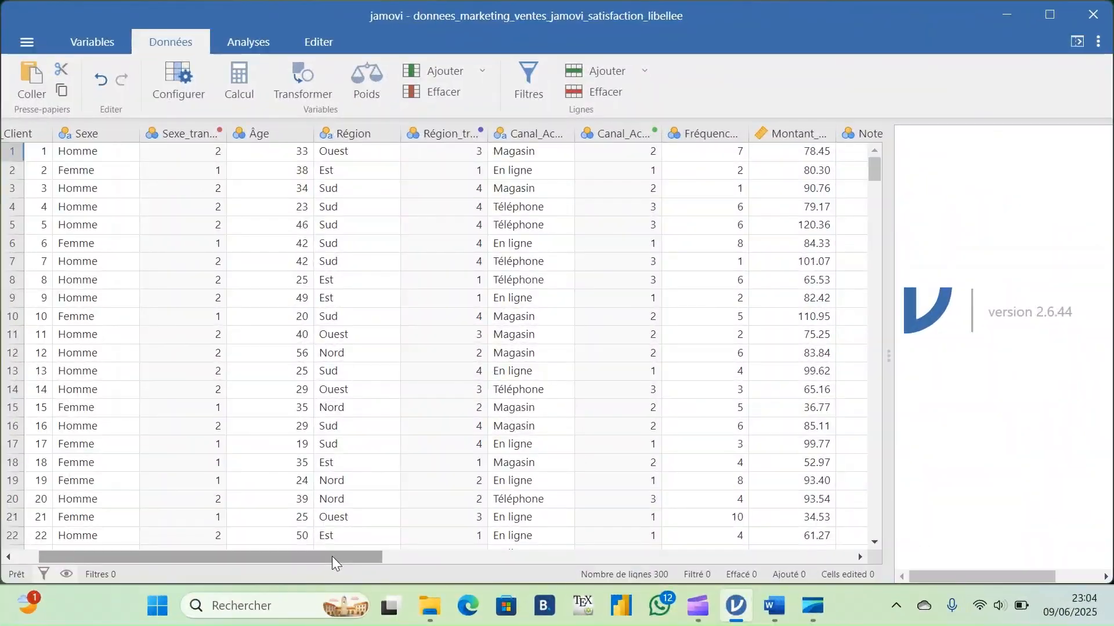
left_click_drag(332, 555, 290, 553)
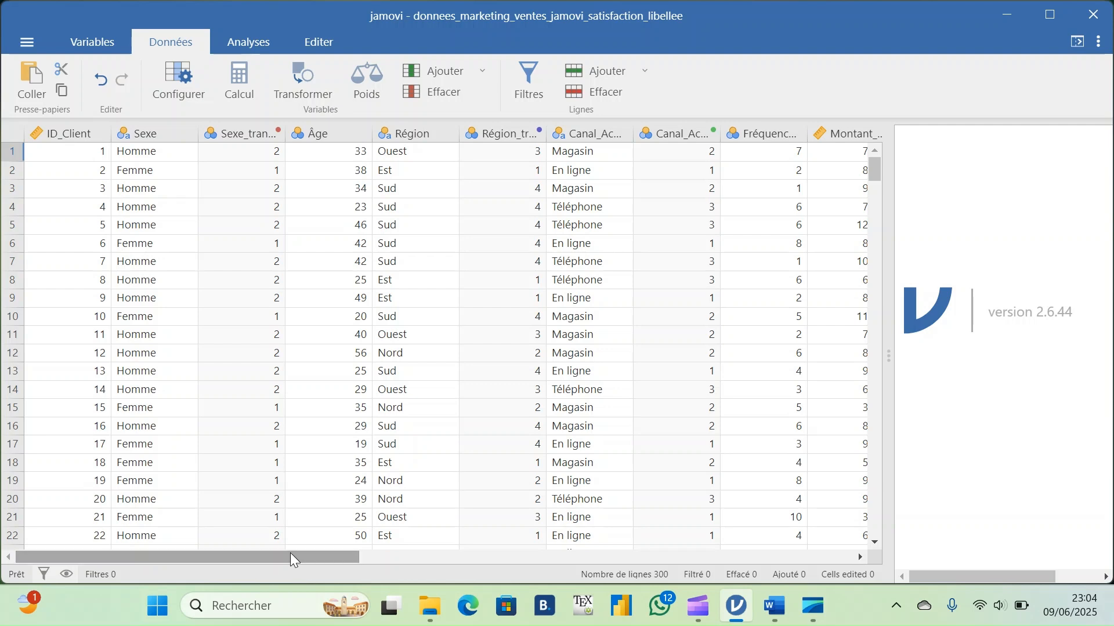
left_click(339, 133)
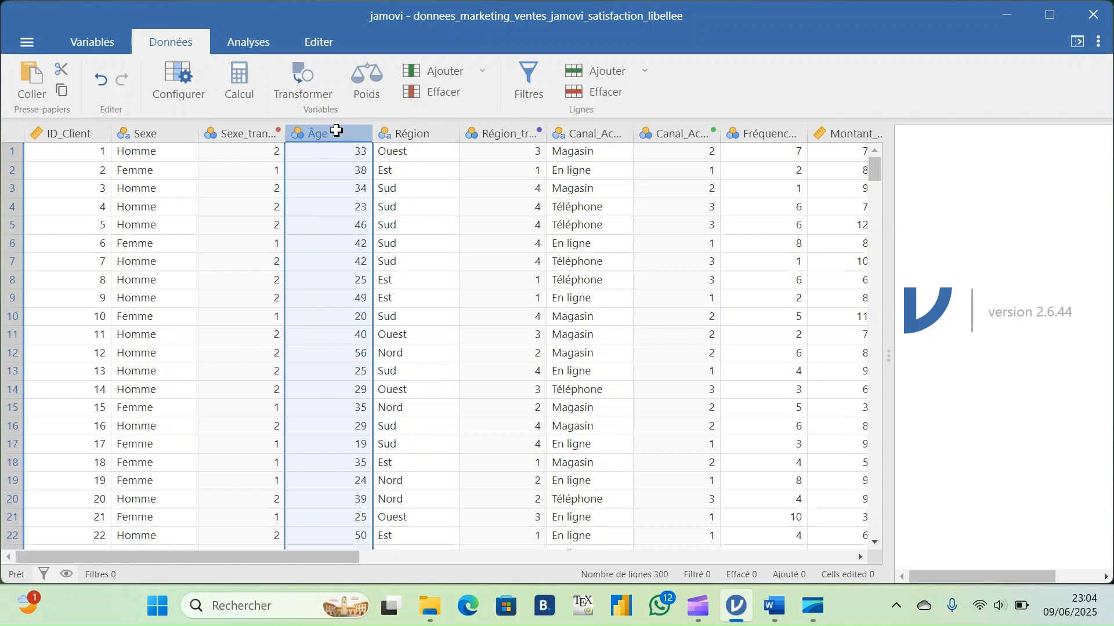
double_click(337, 130)
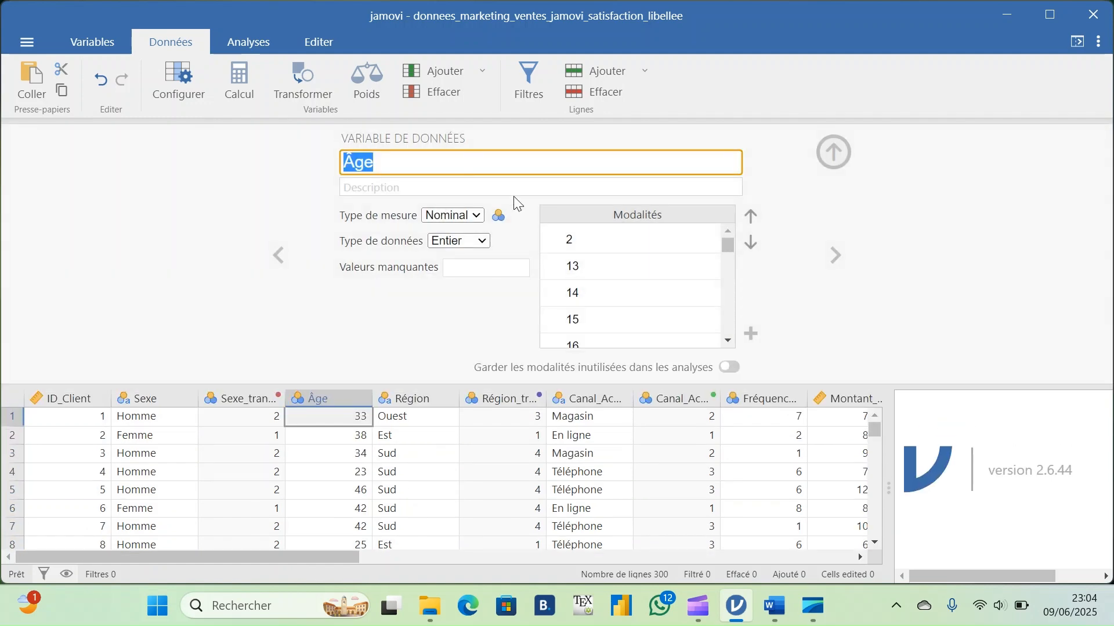
left_click(479, 216)
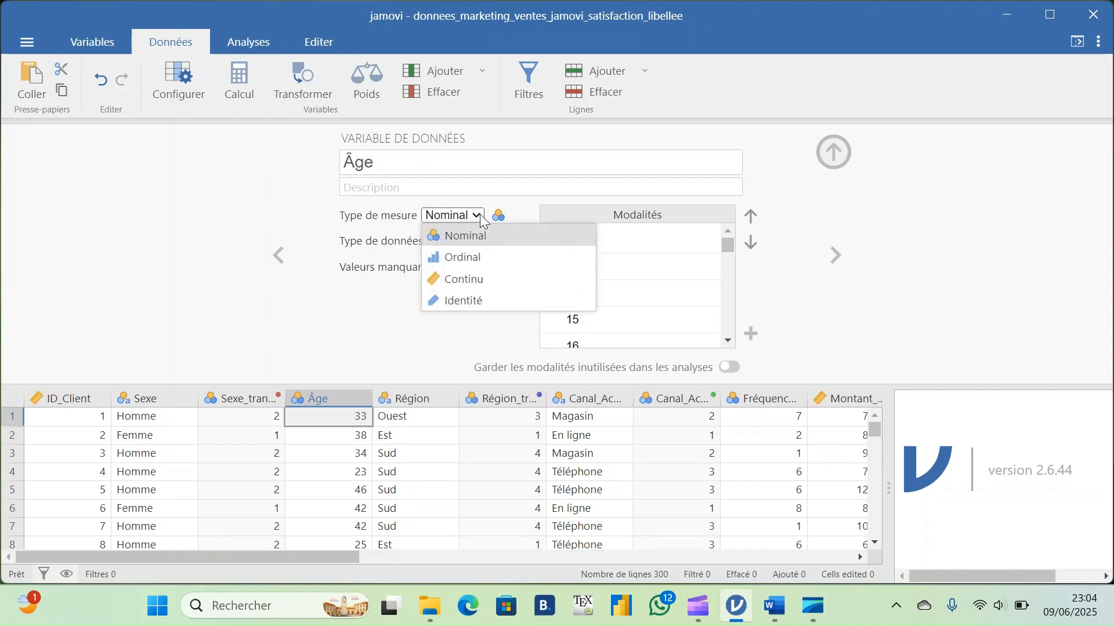
left_click(473, 281)
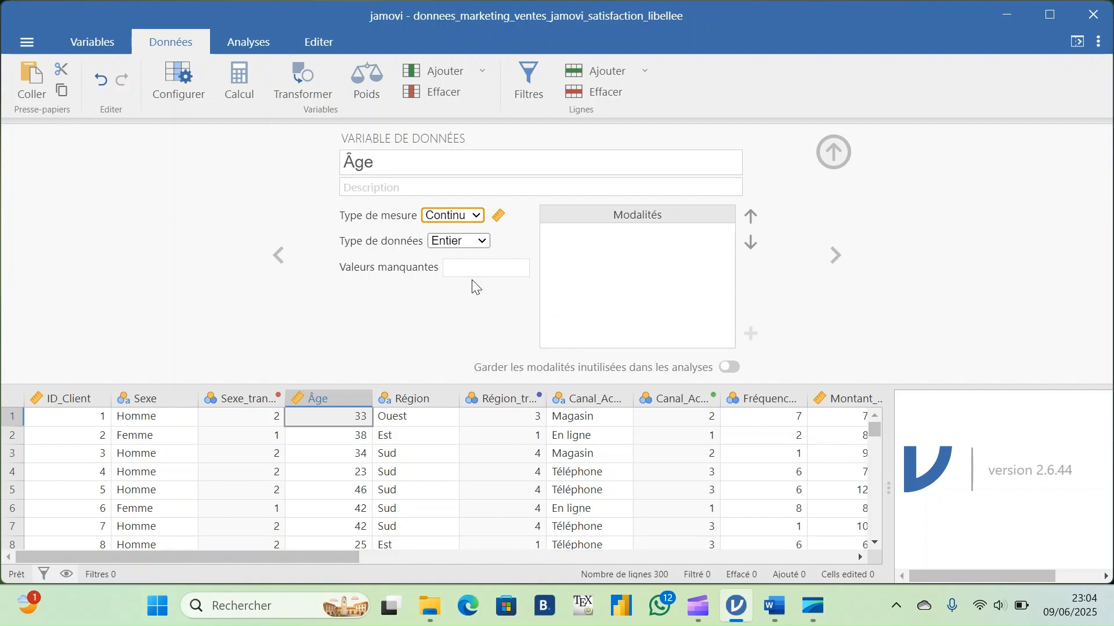
left_click(833, 152)
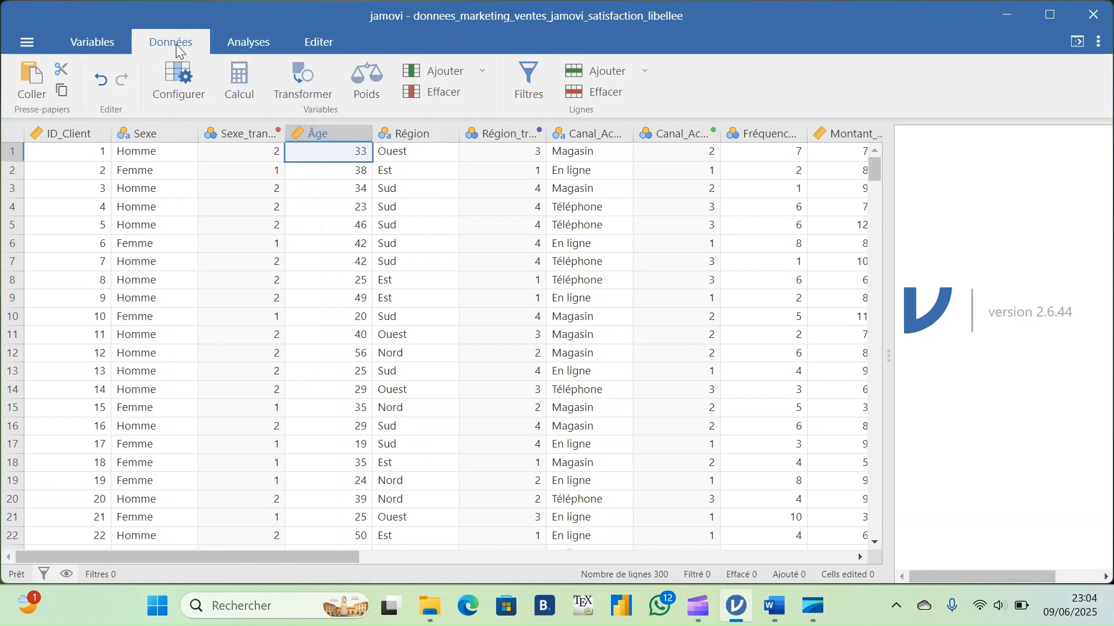
Create a transformed variable from Âge named Âge_transforme and assign it a new transformation
left_click(321, 96)
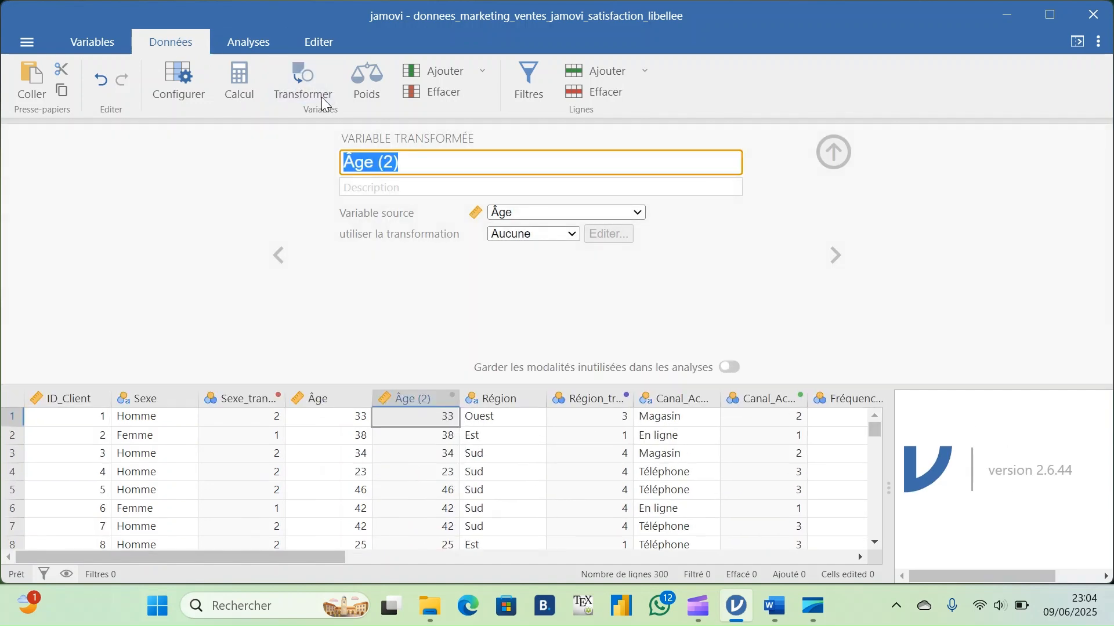
left_click(424, 163)
key("BackSpace")
key("BackSpace")
key("BackSpace")
key("BackSpace")
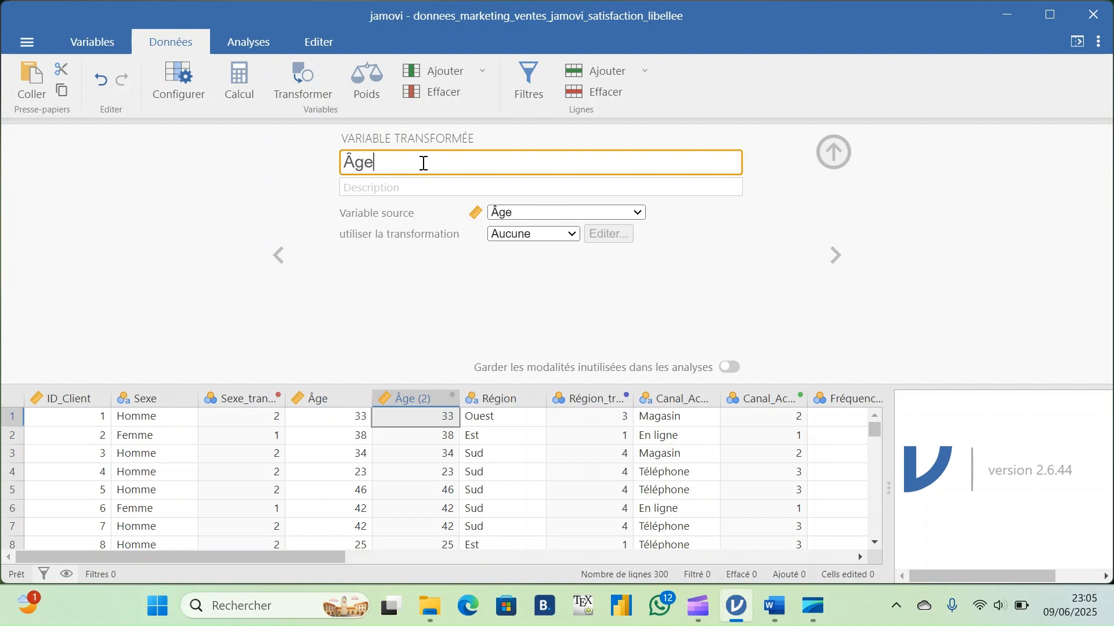
type("_transforme")
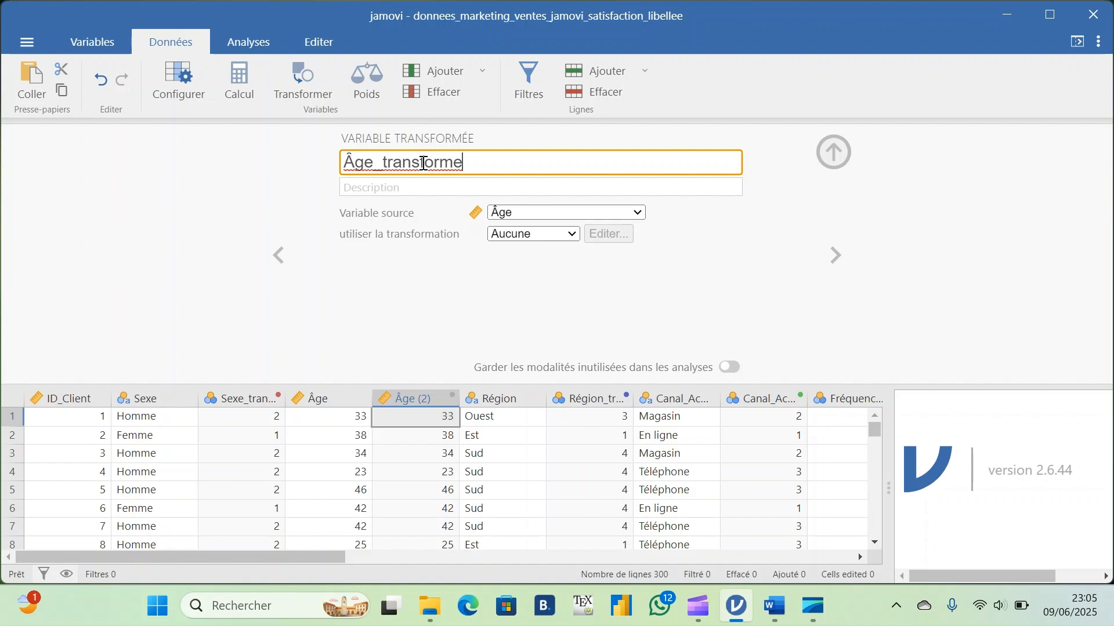
left_click(572, 235)
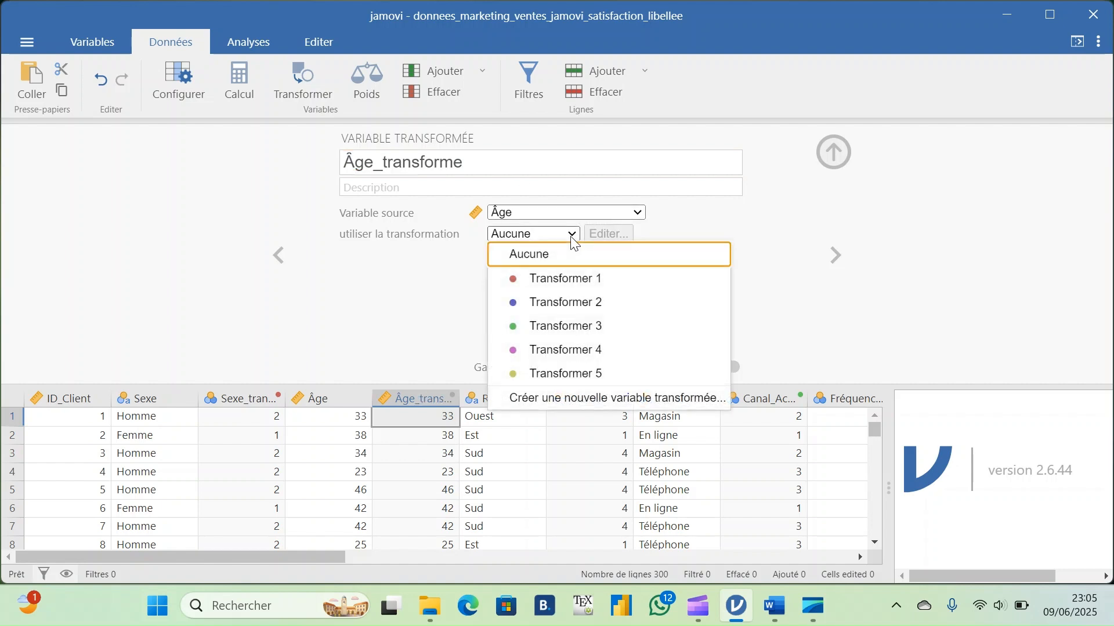
left_click(617, 399)
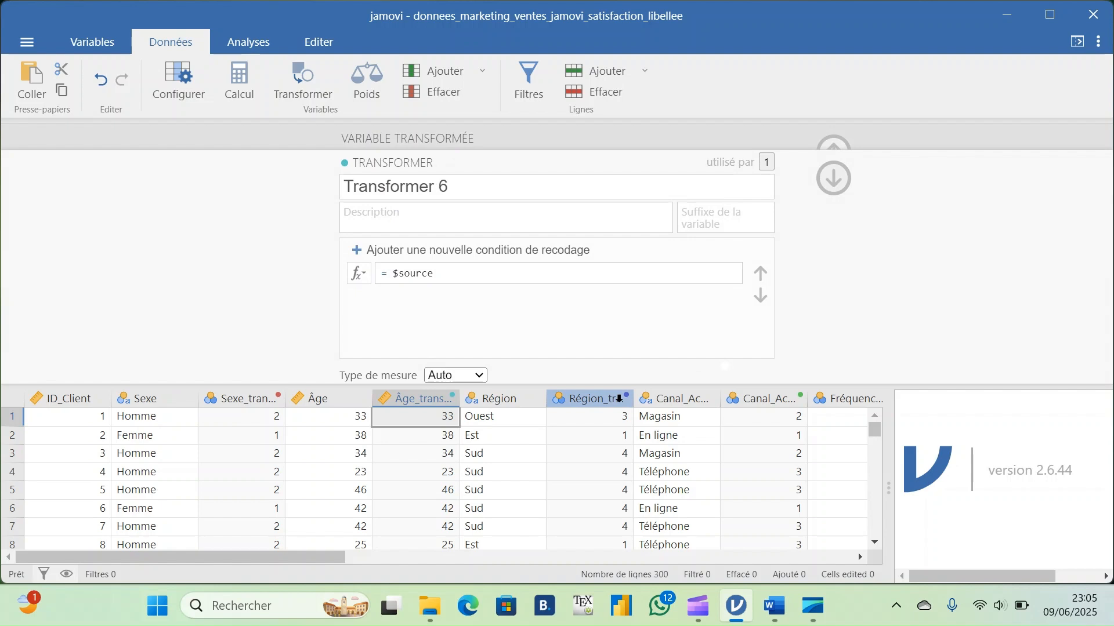
Add a first recoding condition to the Âge transformation that assigns 'Jeune' to source values <= 10
left_click(442, 251)
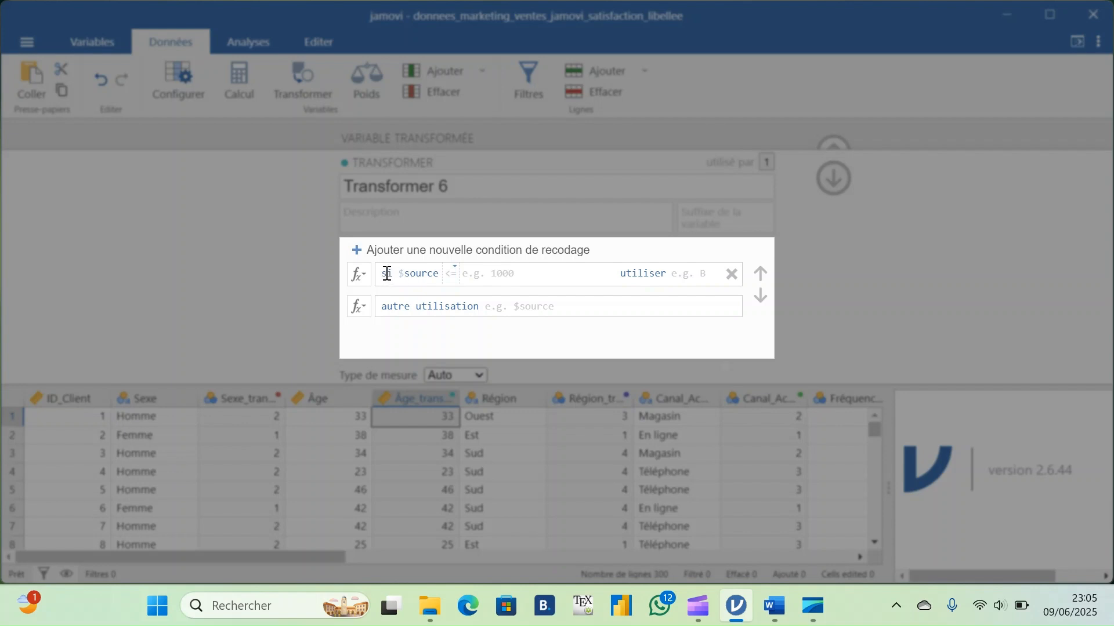
left_click(455, 268)
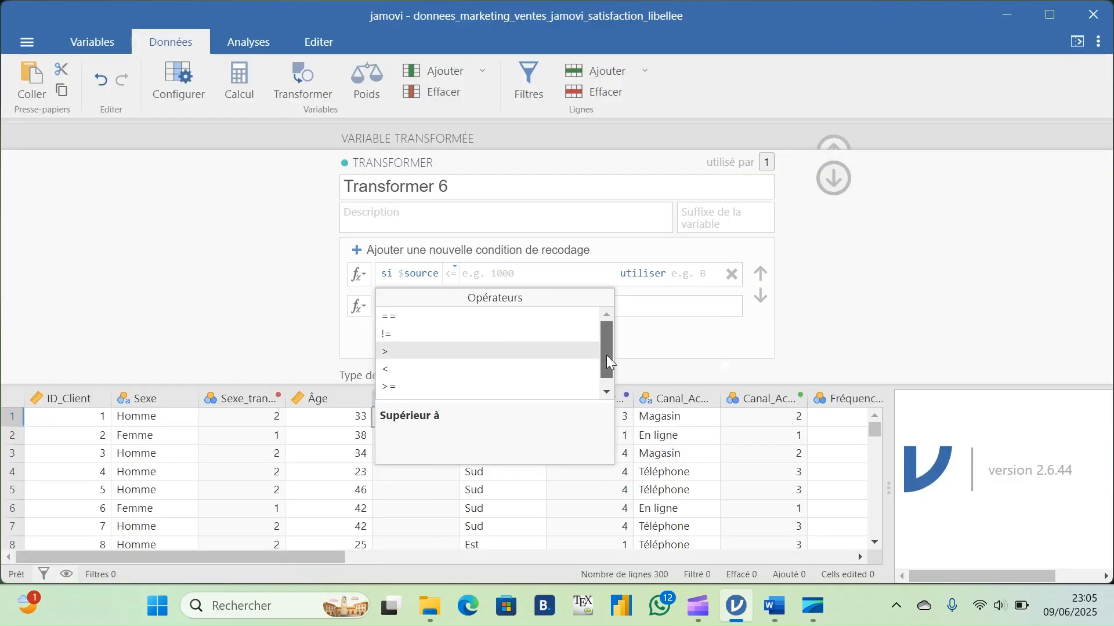
left_click_drag(607, 355, 607, 366)
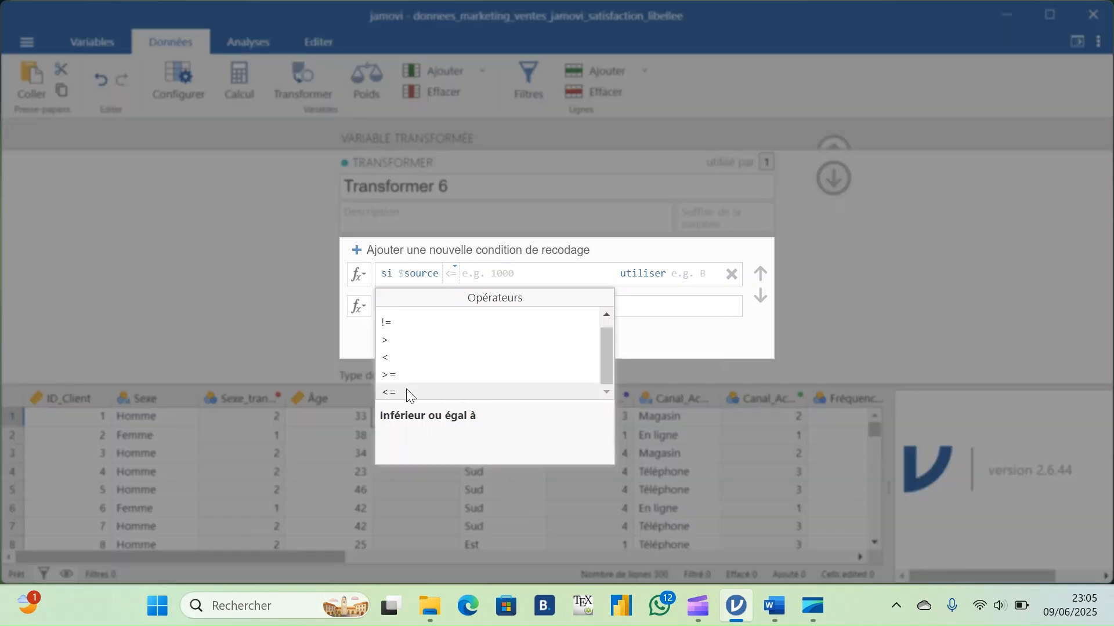
left_click(407, 391)
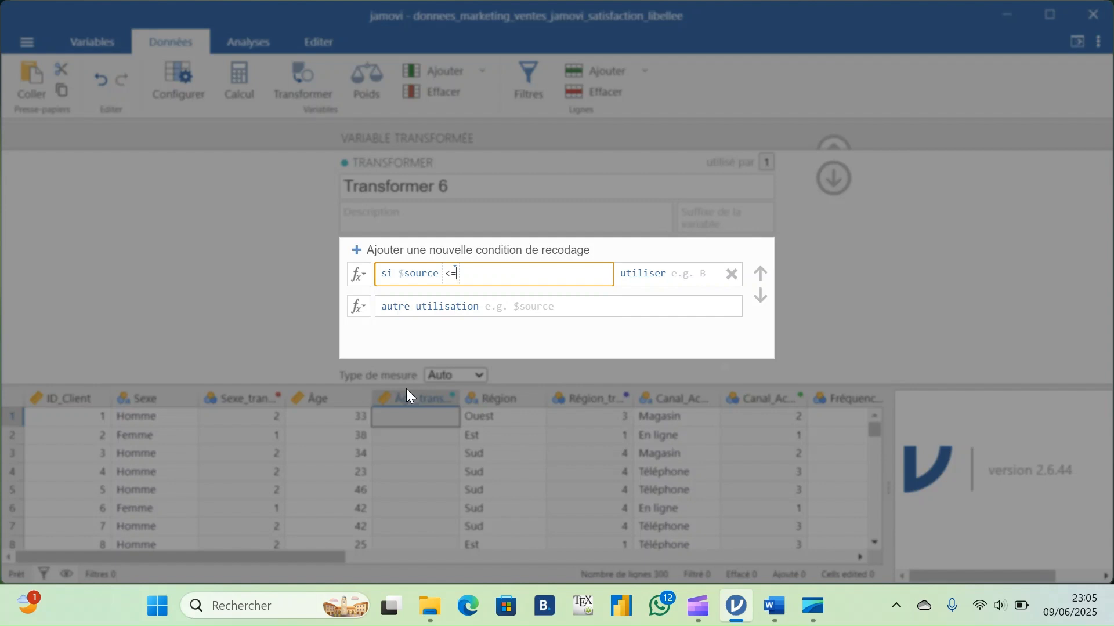
type("&à")
key("BackSpace")
key("BackSpace")
type("10")
left_click(684, 278)
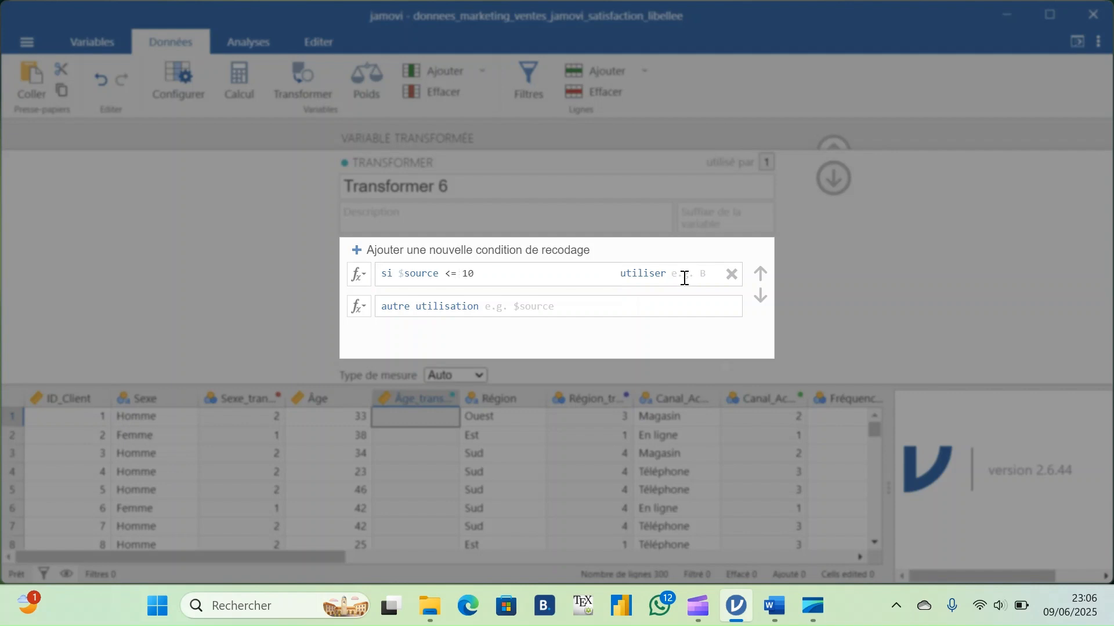
type("'")
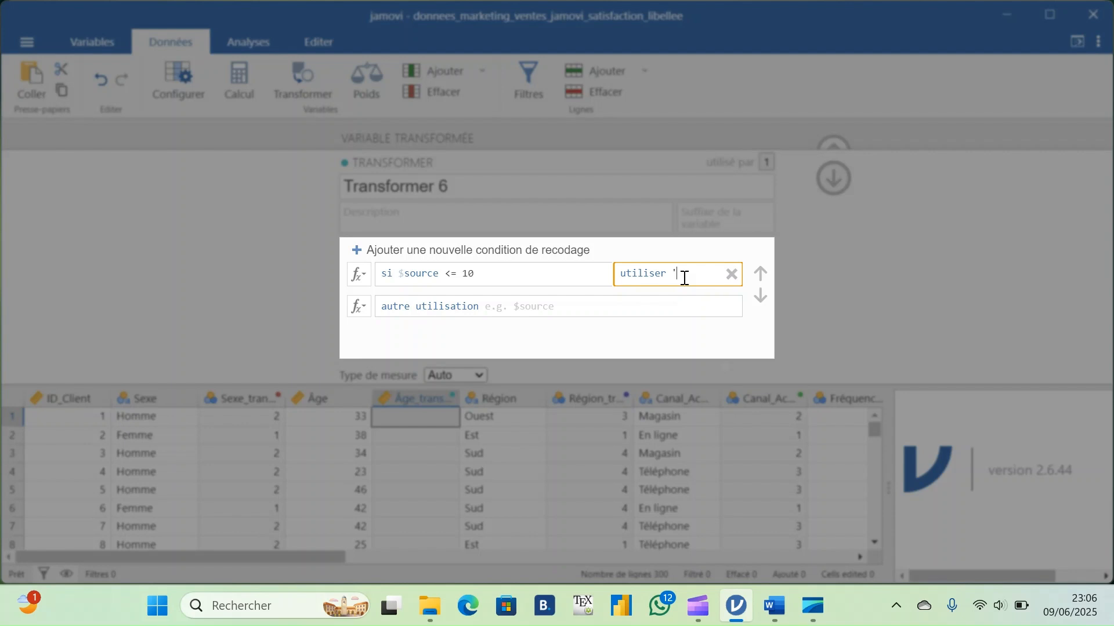
type("Jeune")
Add a second recoding condition to the Âge transformation that assigns 'Ado' to source values <= 18
left_click(477, 250)
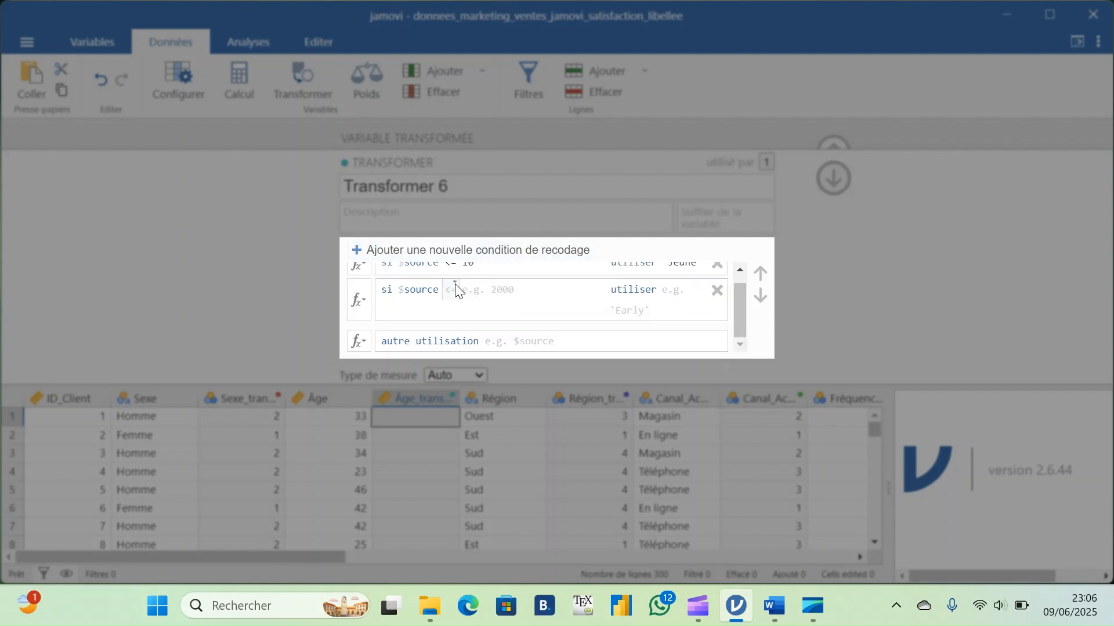
left_click(456, 290)
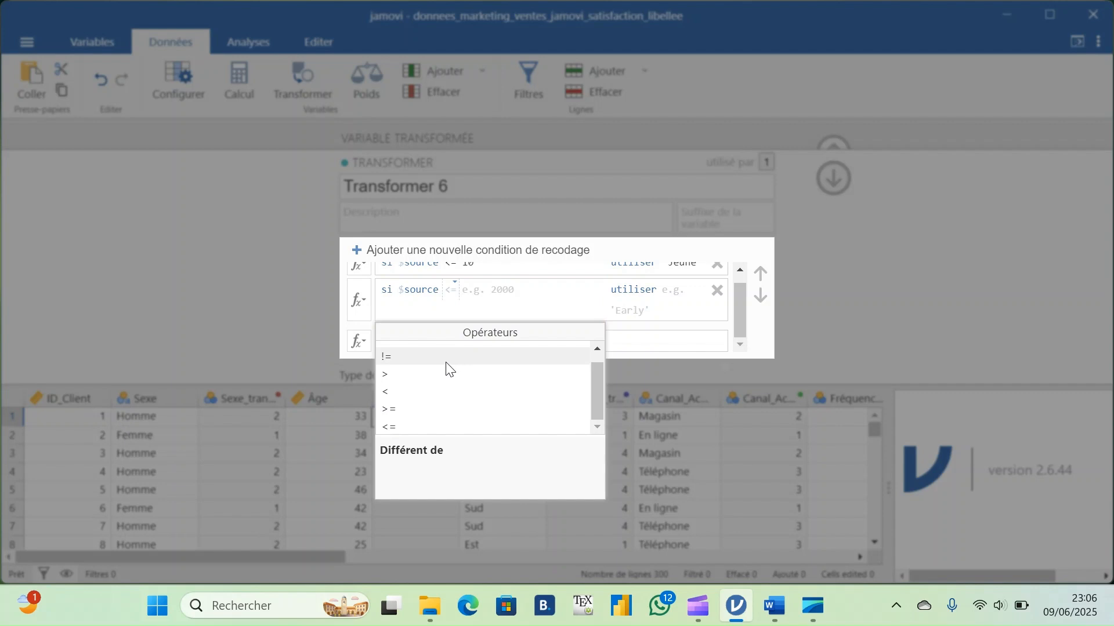
left_click(407, 427)
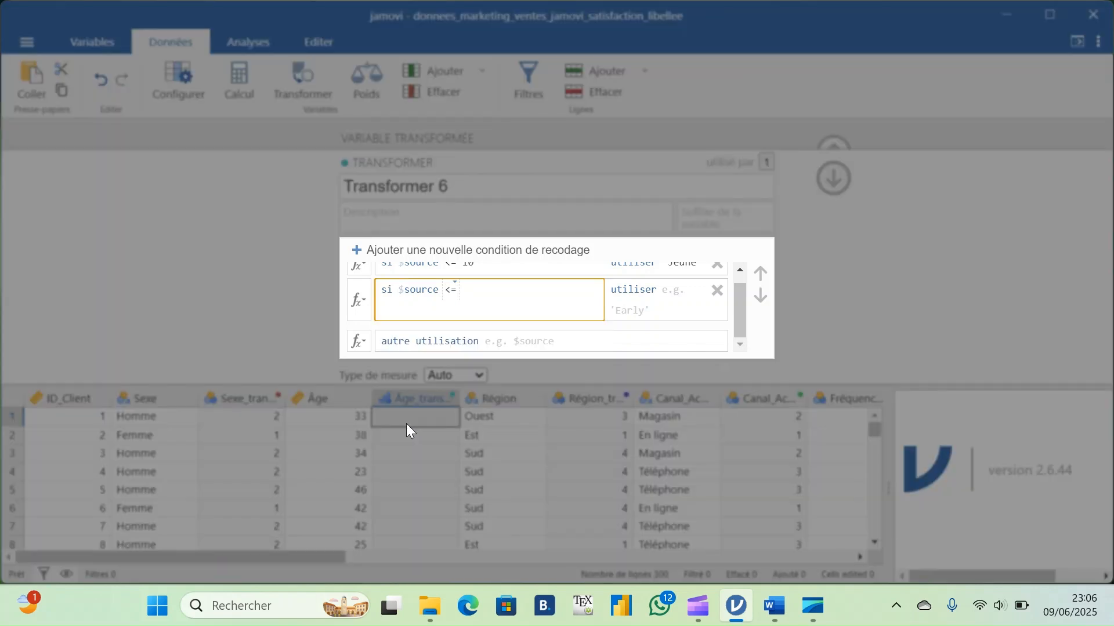
type("18")
left_click(677, 293)
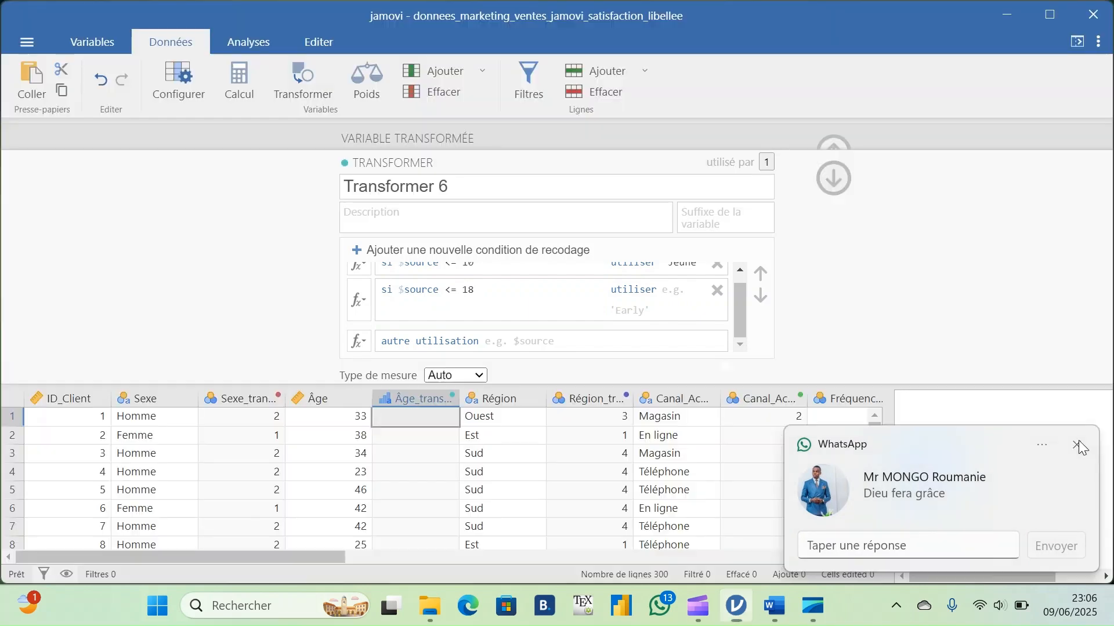
left_click(1077, 442)
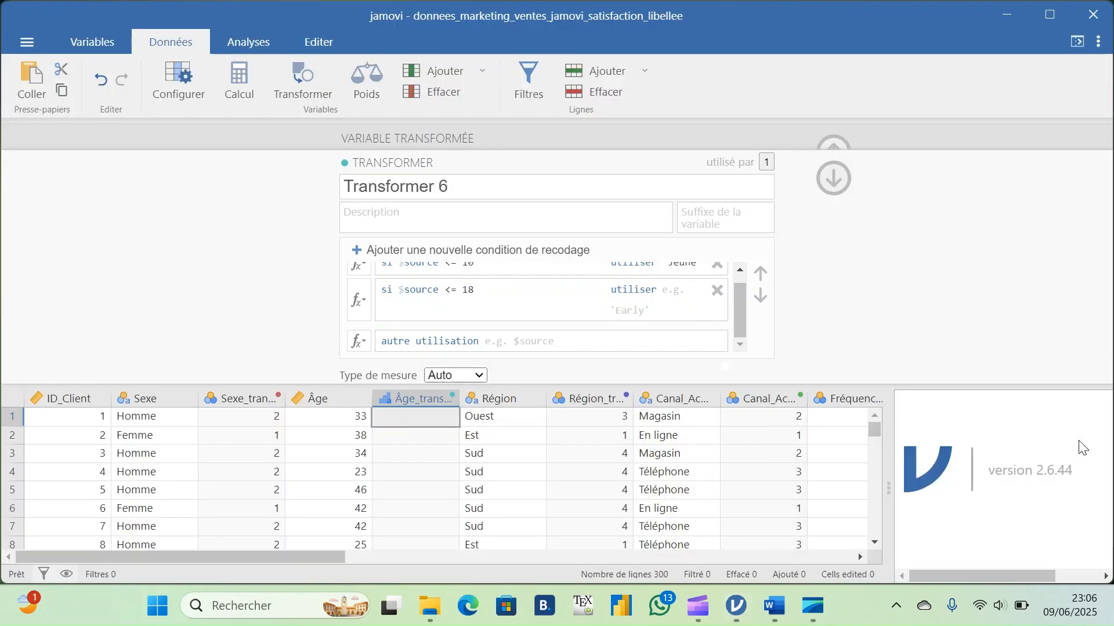
left_click(671, 294)
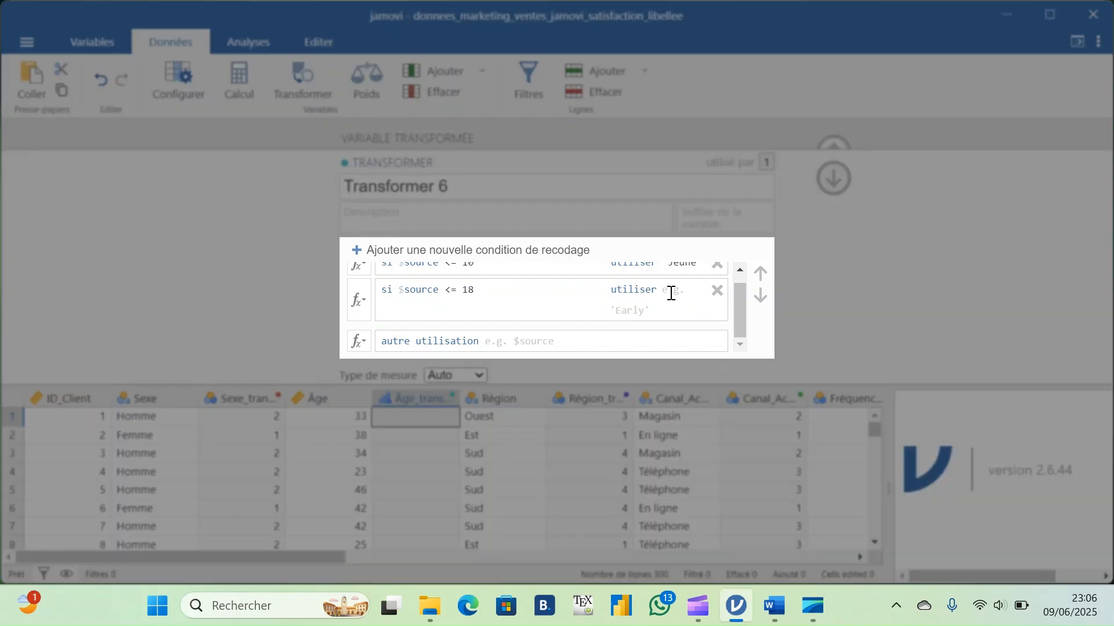
type("'Ado")
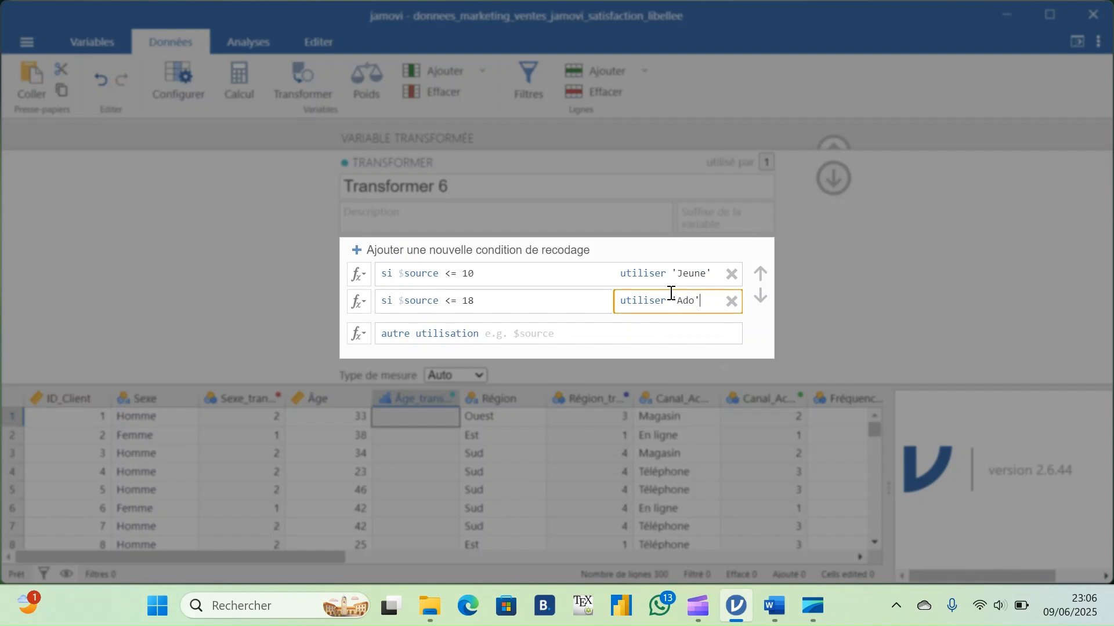
Add a third recoding condition to the Âge transformation with the operator <= and the output label 'Adulte'
left_click(490, 253)
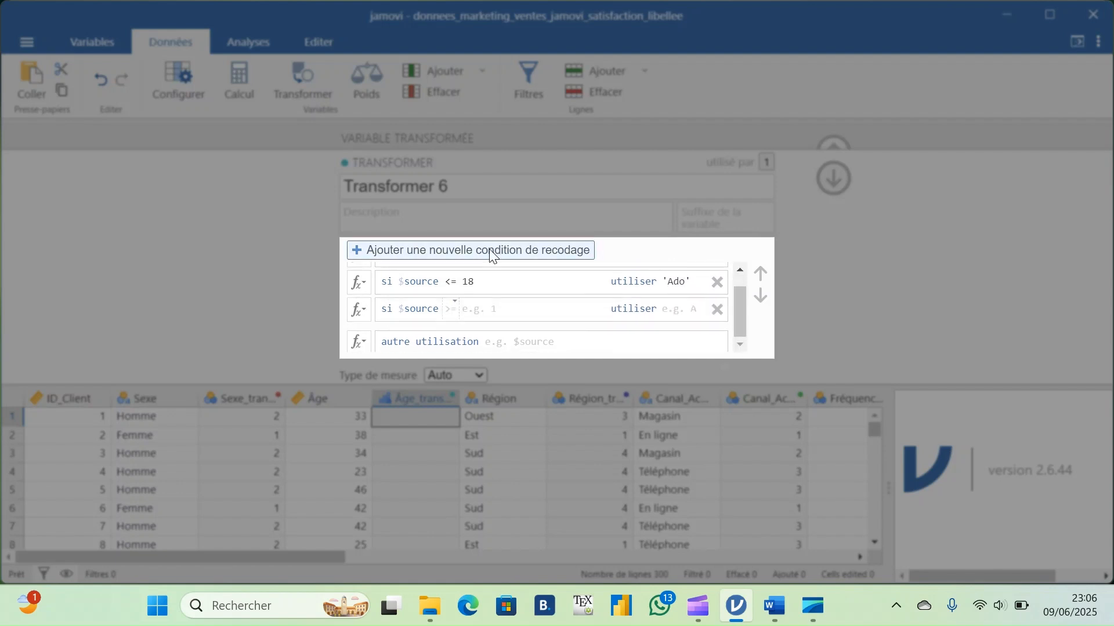
left_click(457, 305)
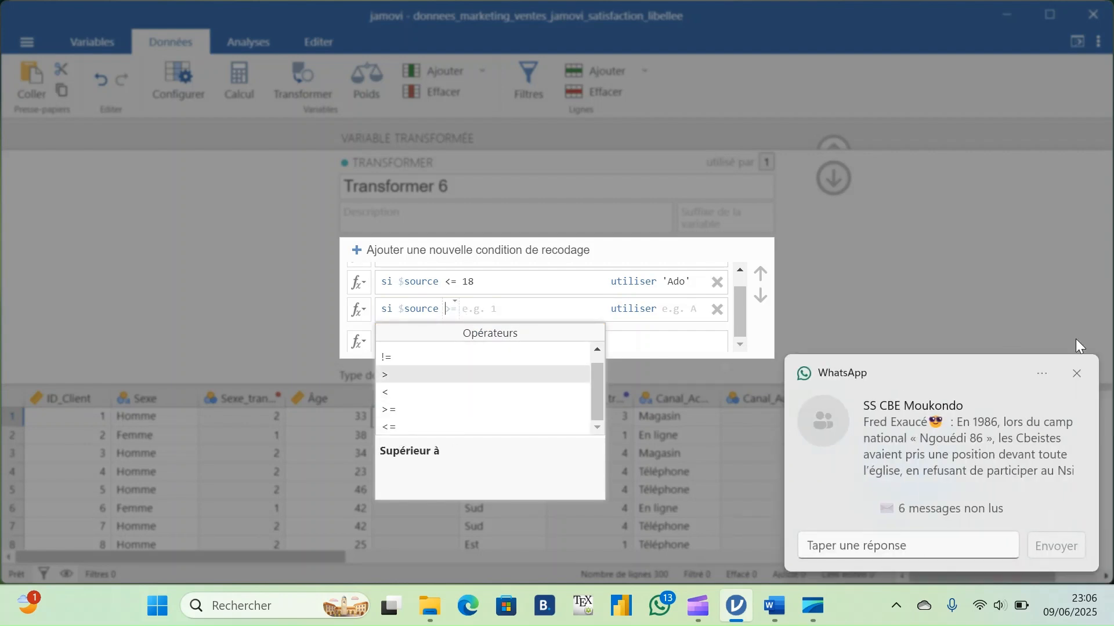
left_click(1077, 374)
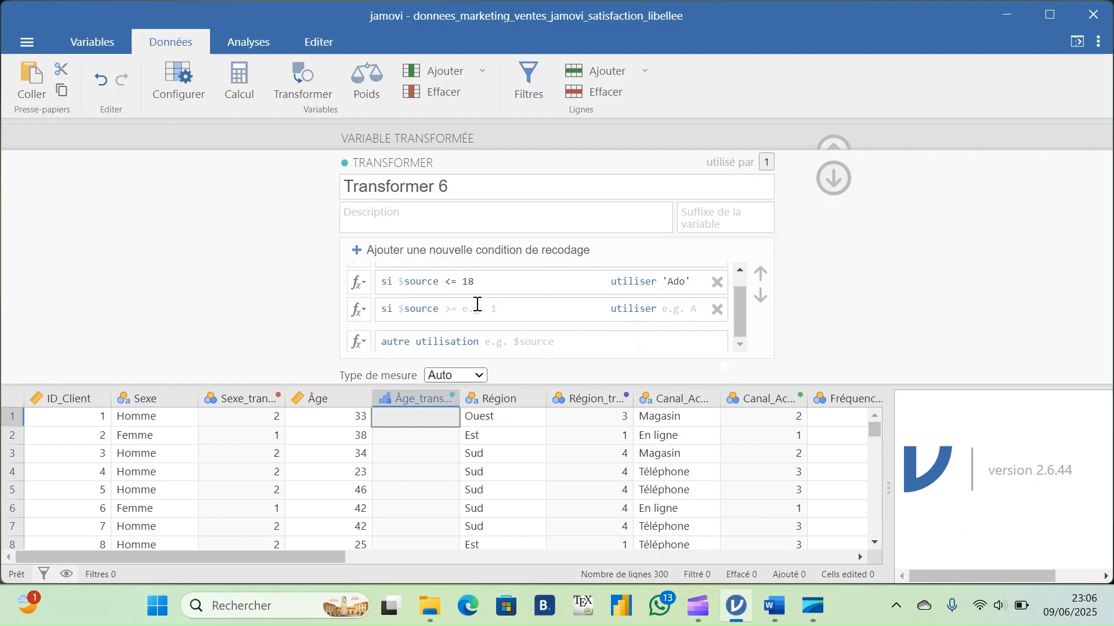
left_click(452, 309)
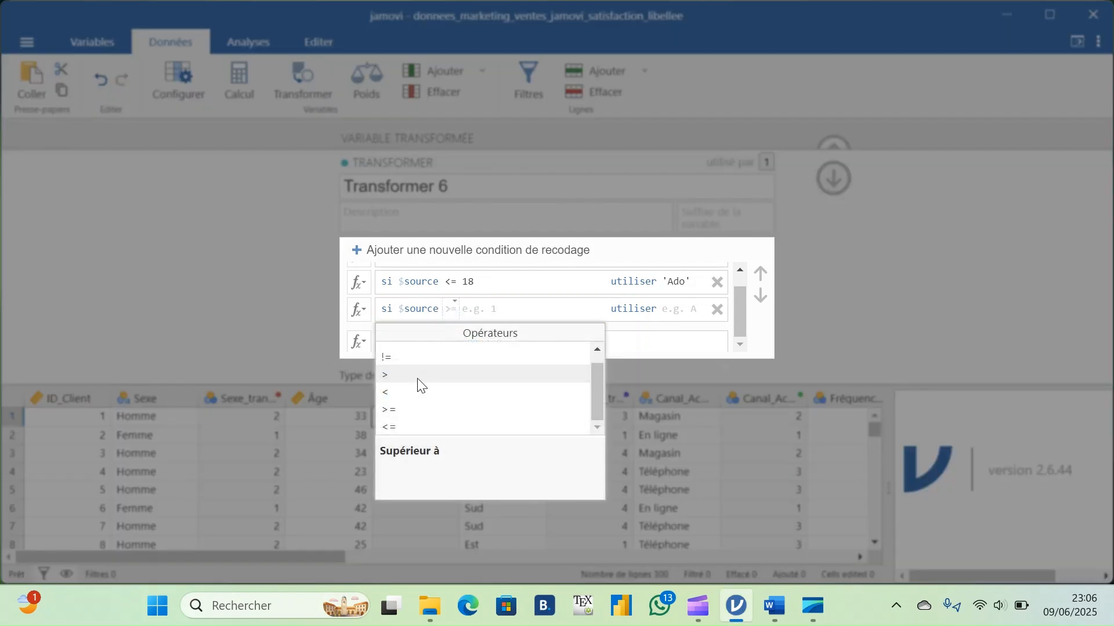
left_click(397, 427)
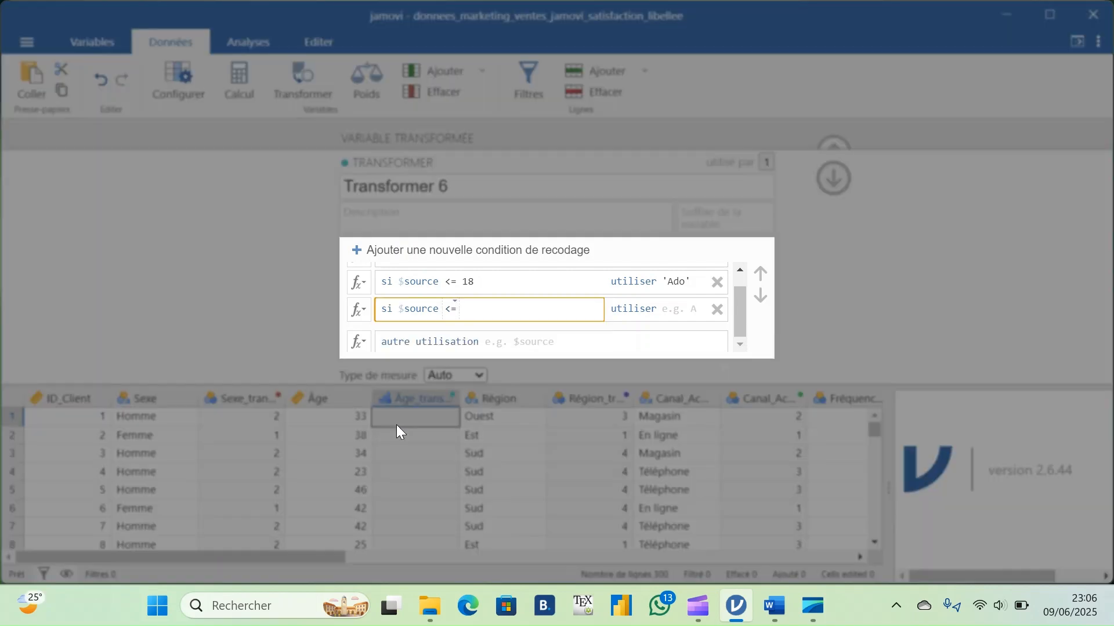
left_click(678, 305)
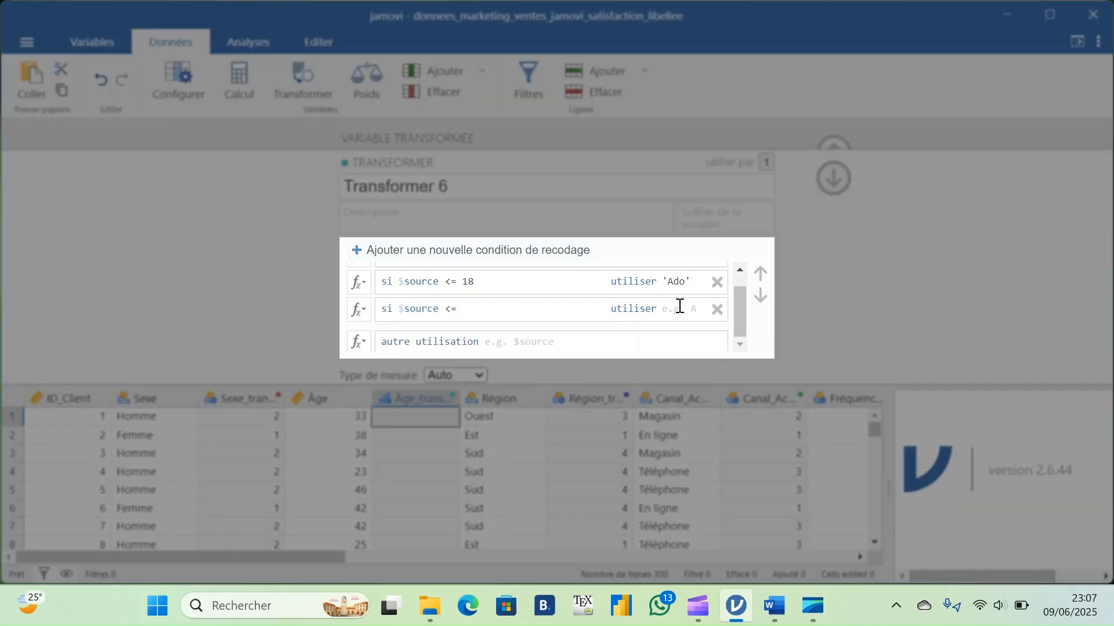
type("'Adul")
type("e")
Add a fourth recoding condition to the Âge transformation
left_click(450, 256)
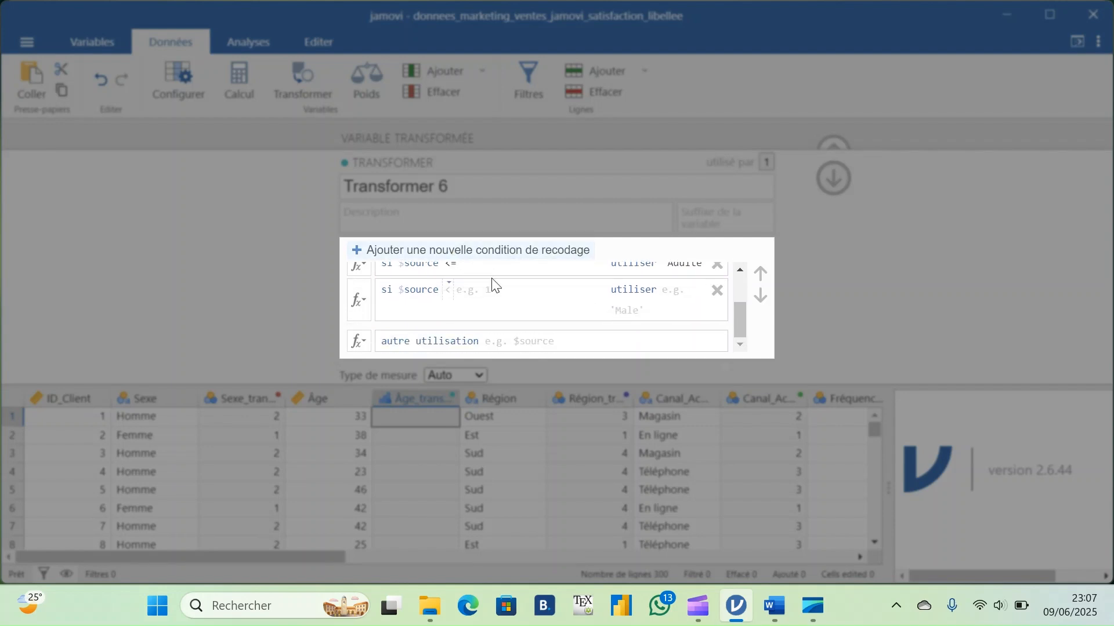
left_click(450, 283)
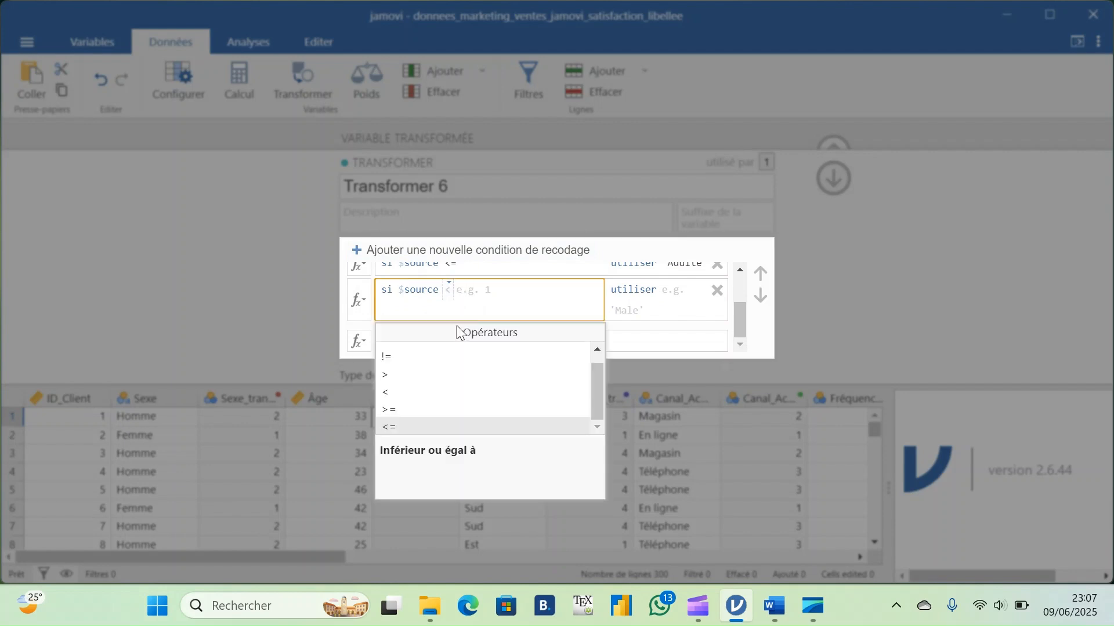
left_click(395, 426)
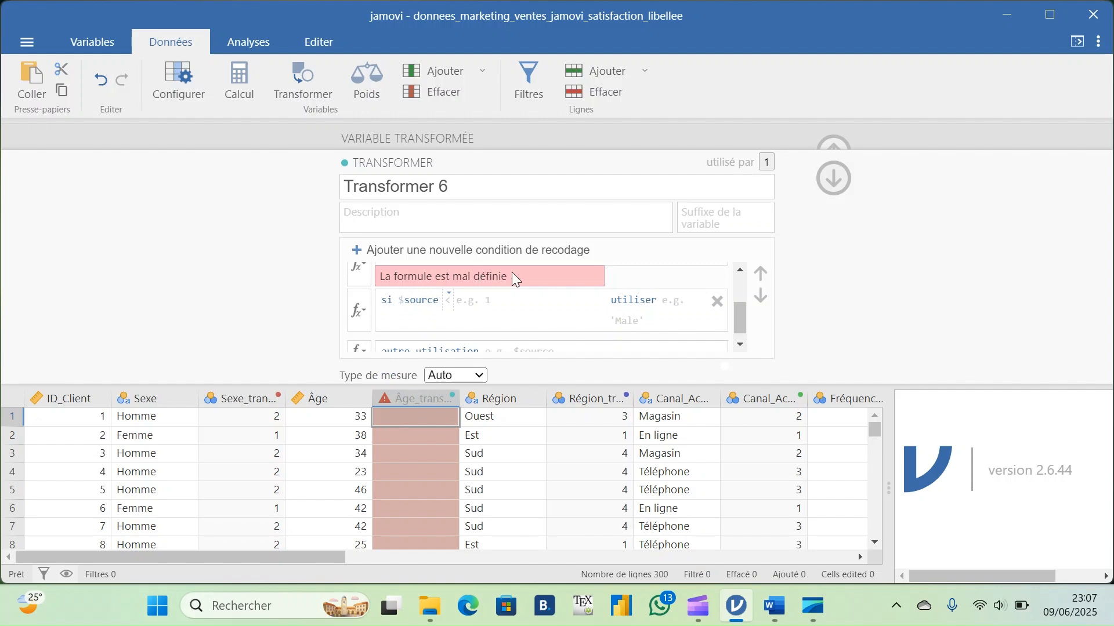
Try >= and < as the comparison operator of the fourth recoding condition
left_click(448, 292)
left_click(448, 292)
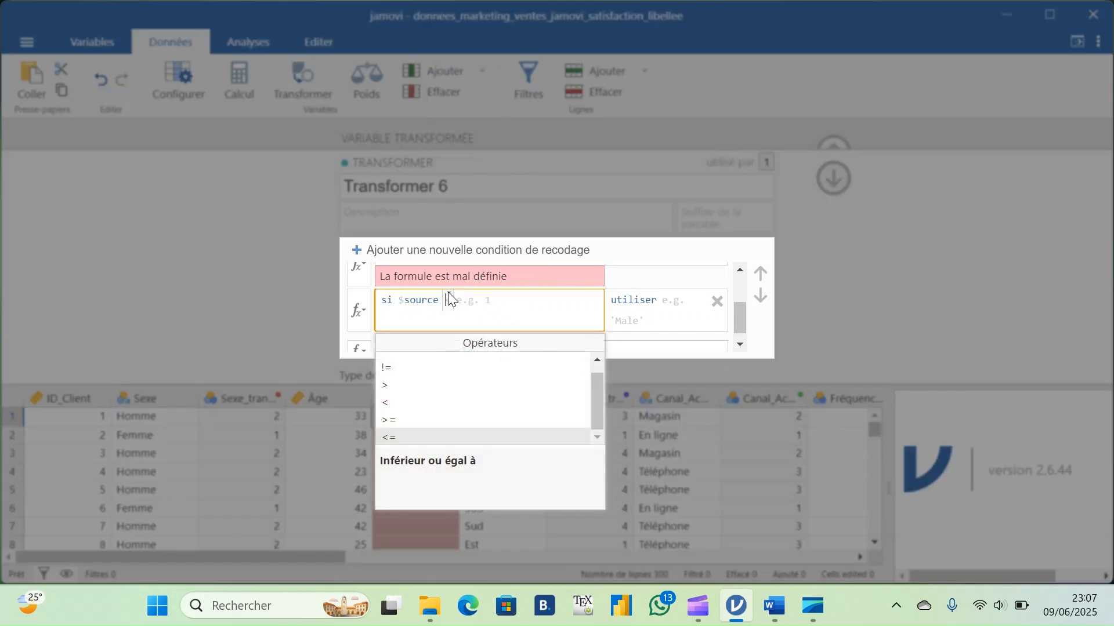
left_click(392, 422)
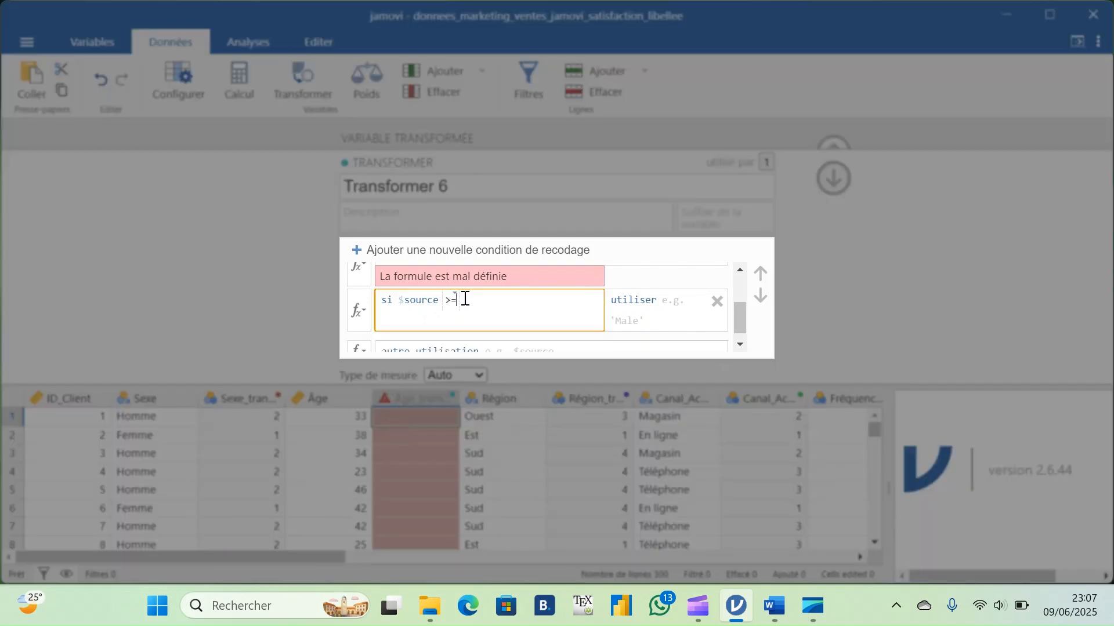
key("BackSpace")
key("BackSpace")
left_click(449, 293)
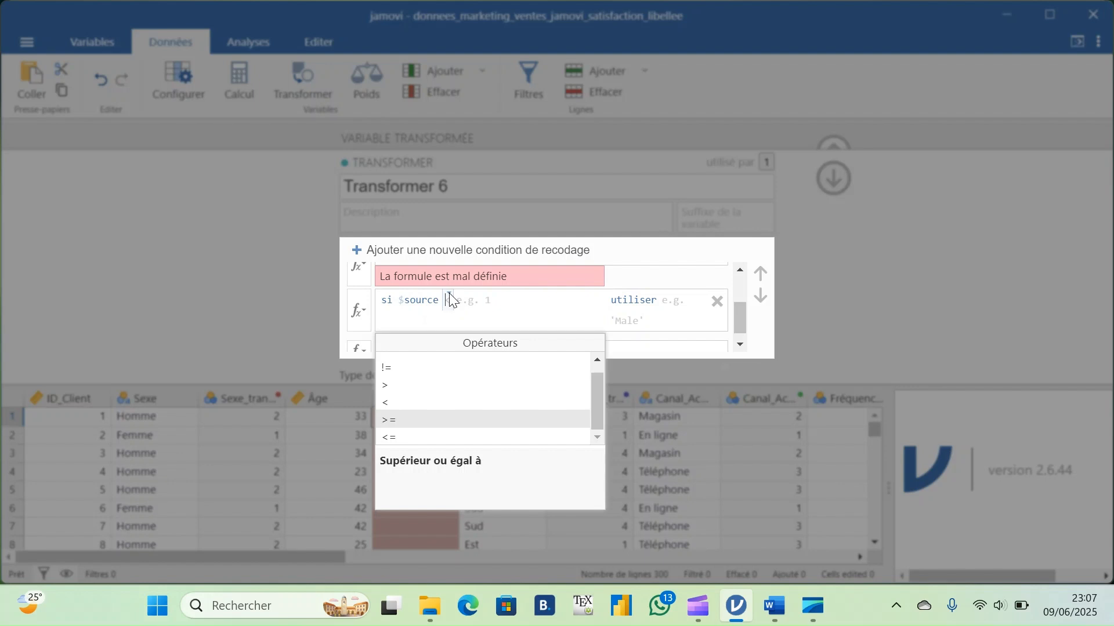
left_click(393, 405)
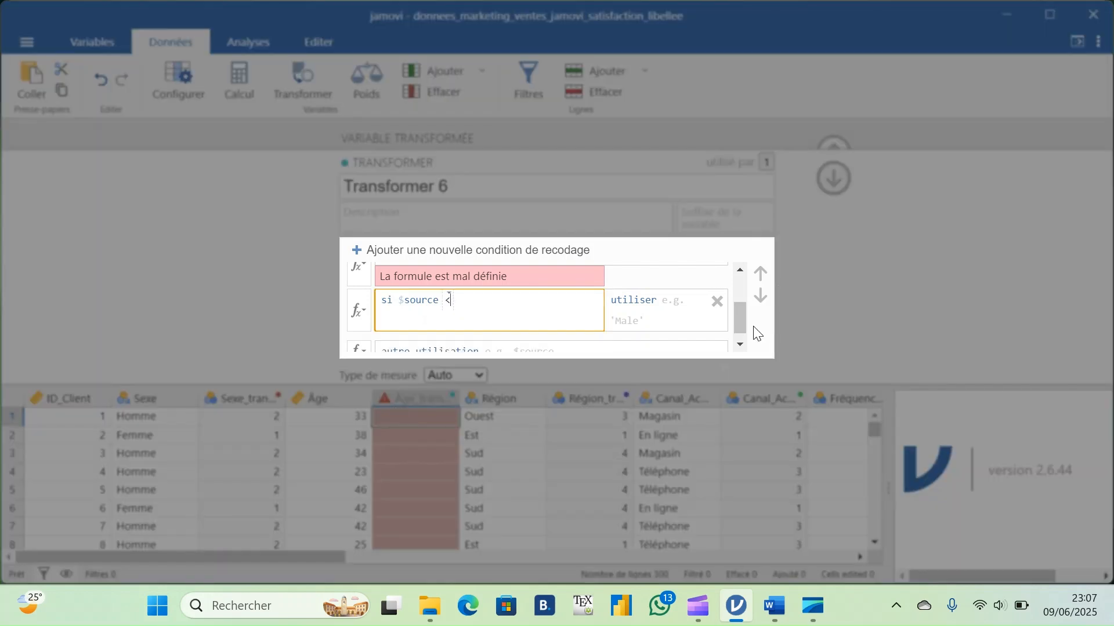
Set the threshold of the 'Adulte' condition to 40
left_click_drag(741, 324, 740, 307)
left_click(490, 302)
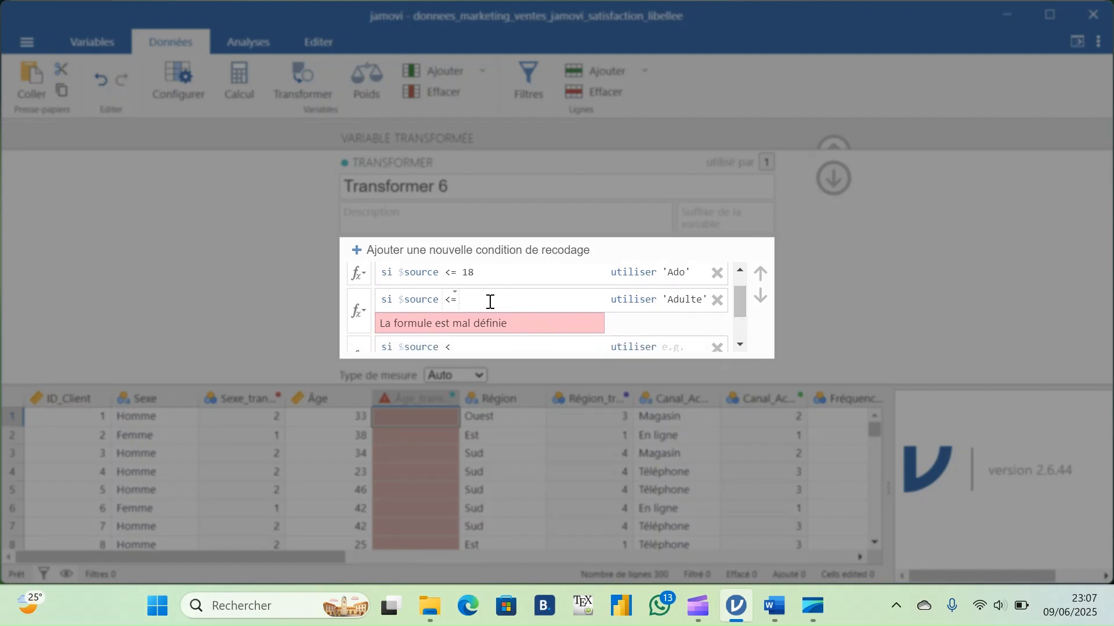
type("40")
Define the fourth recoding condition so that source values <= 60 are assigned 'Vieux'
left_click_drag(739, 301, 739, 315)
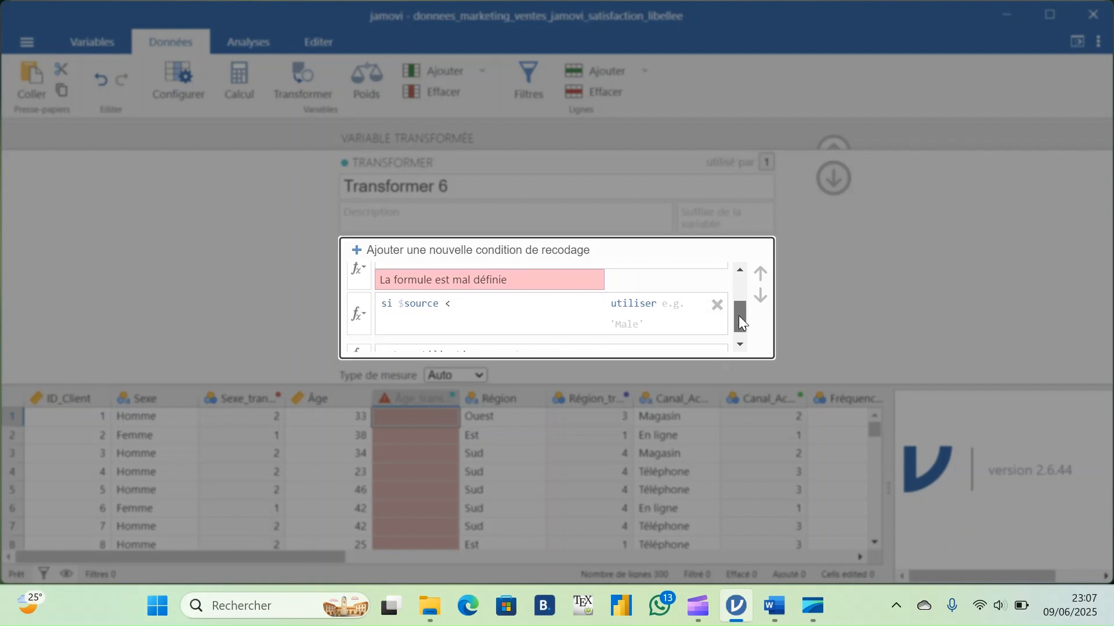
left_click(490, 311)
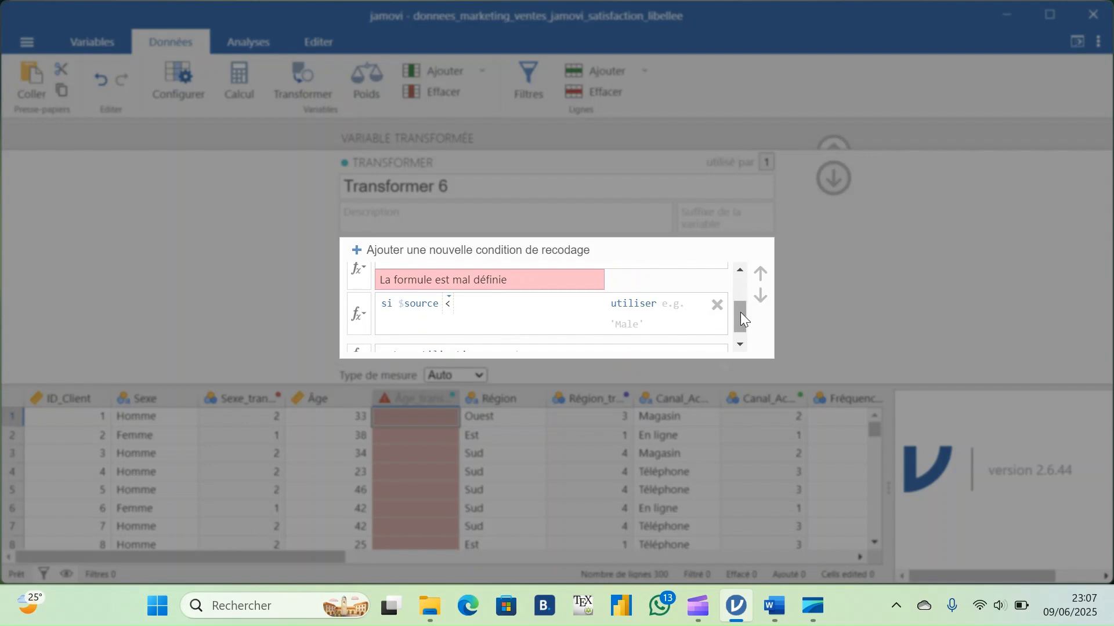
left_click_drag(740, 313, 739, 305)
left_click(473, 329)
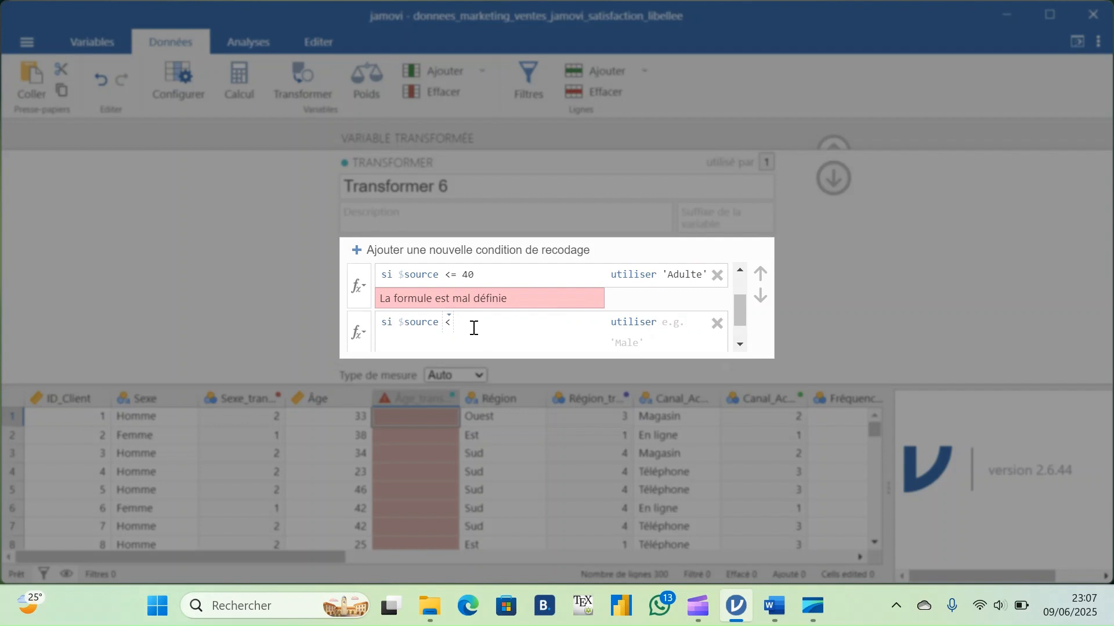
key("BackSpace")
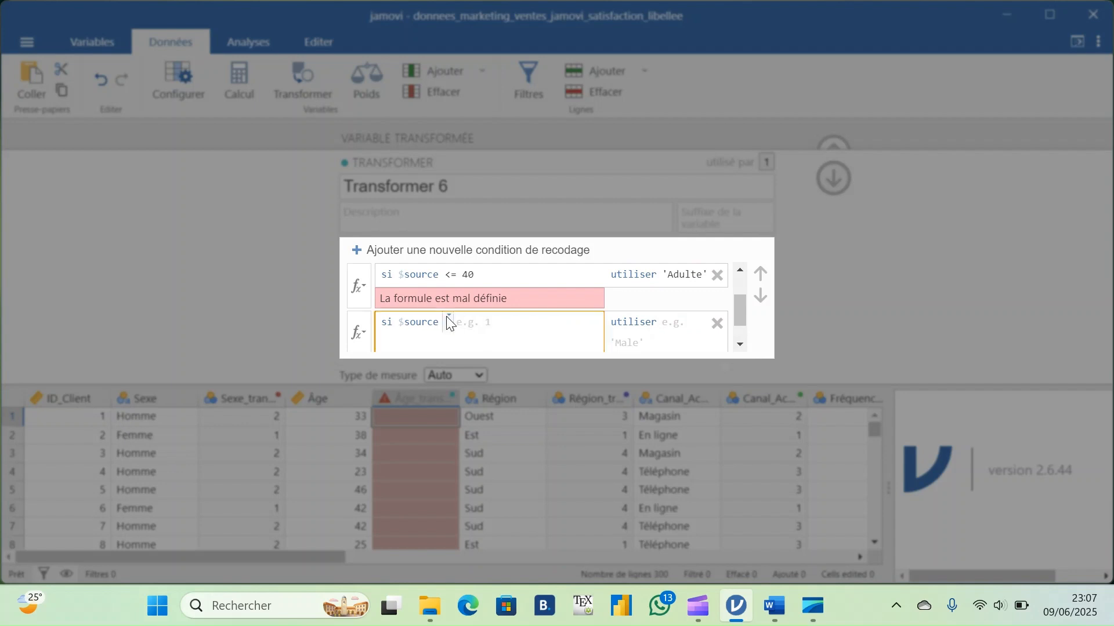
left_click(447, 314)
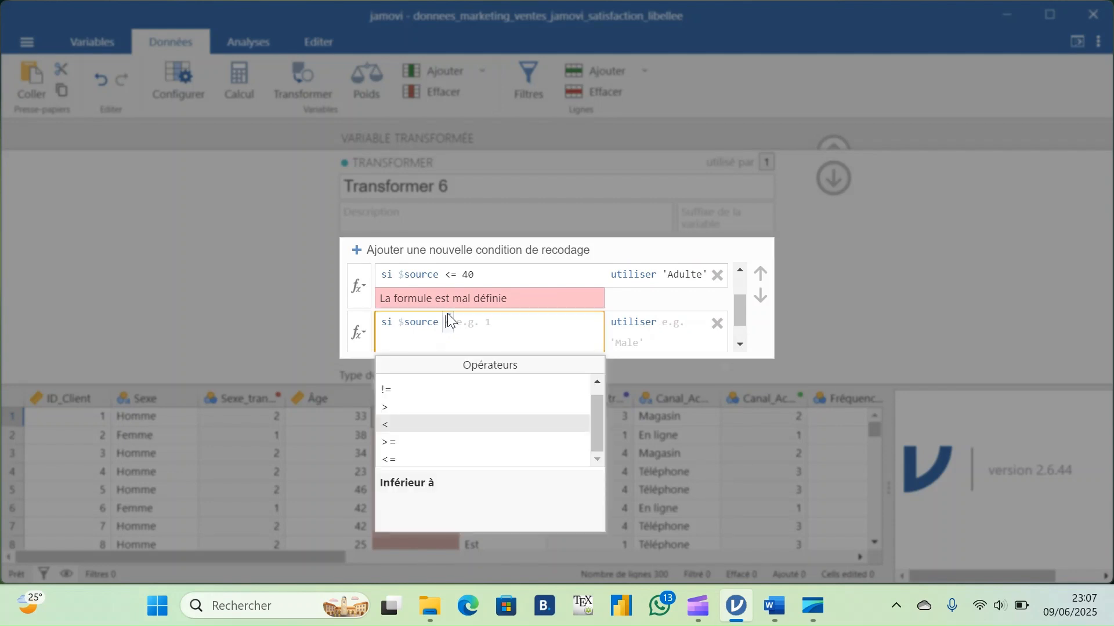
left_click(391, 458)
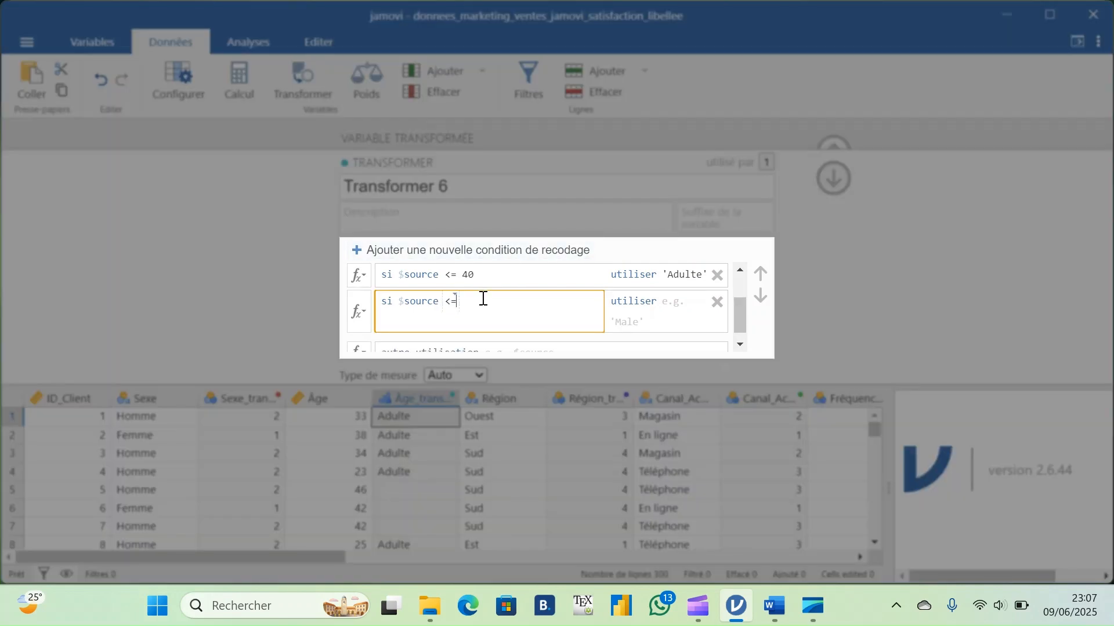
type("60")
left_click(673, 306)
type("'Vieux")
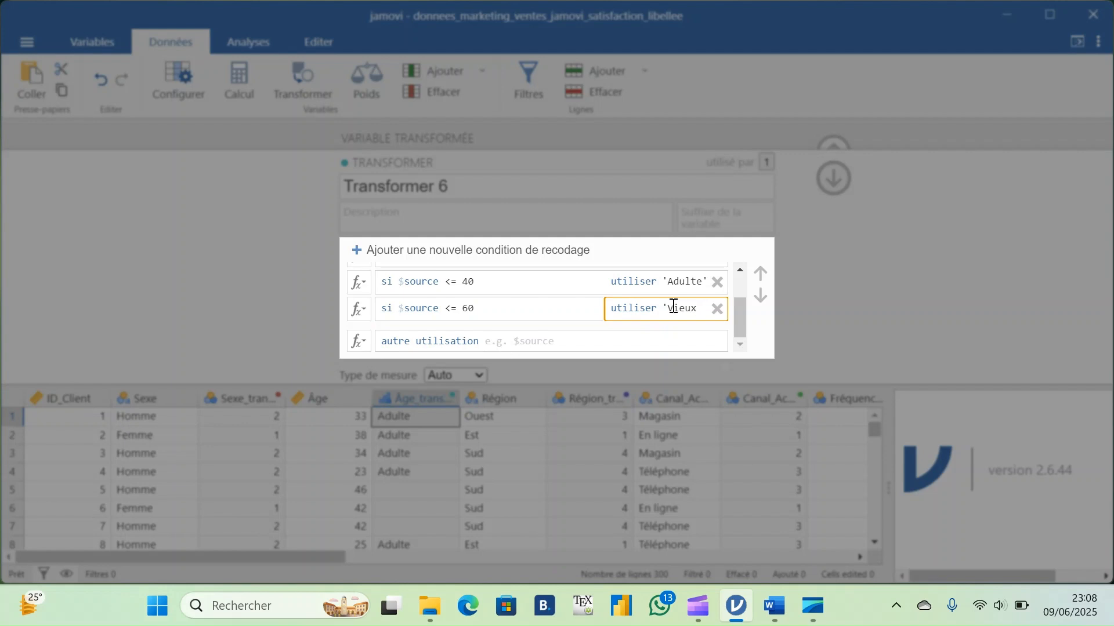
Add a fifth recoding condition for source values > 60 with the output text Vieullard
left_click(443, 250)
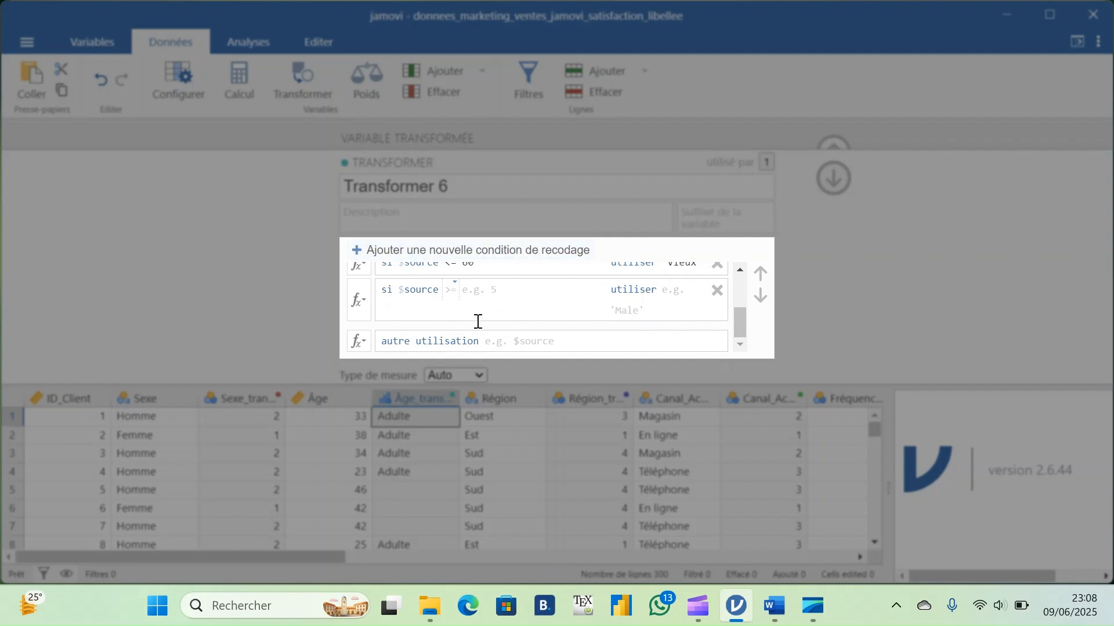
left_click(454, 284)
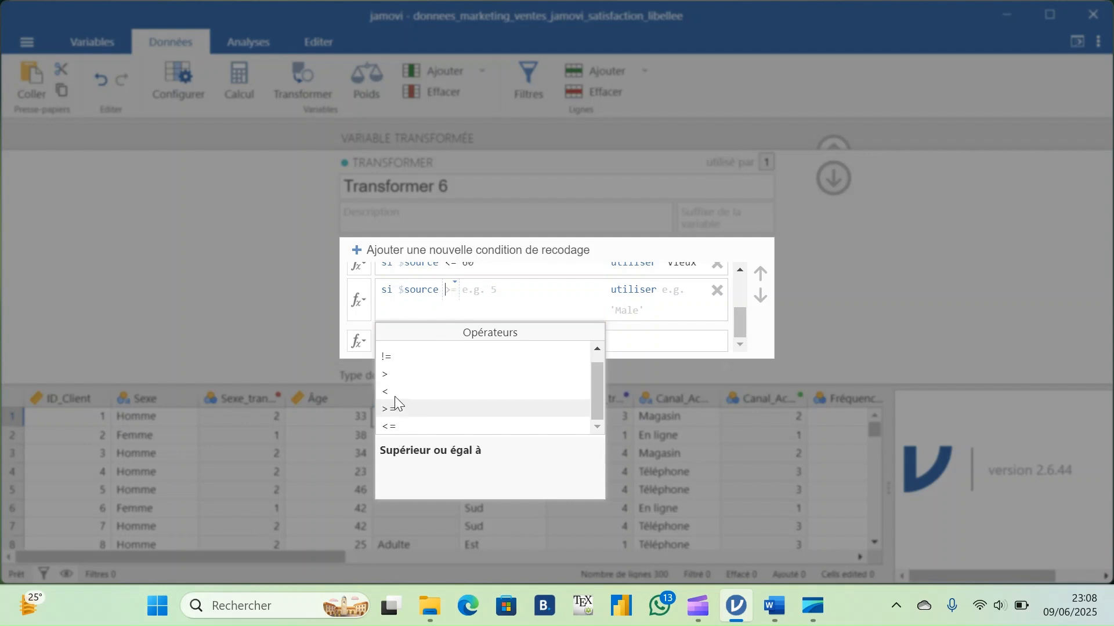
left_click(389, 375)
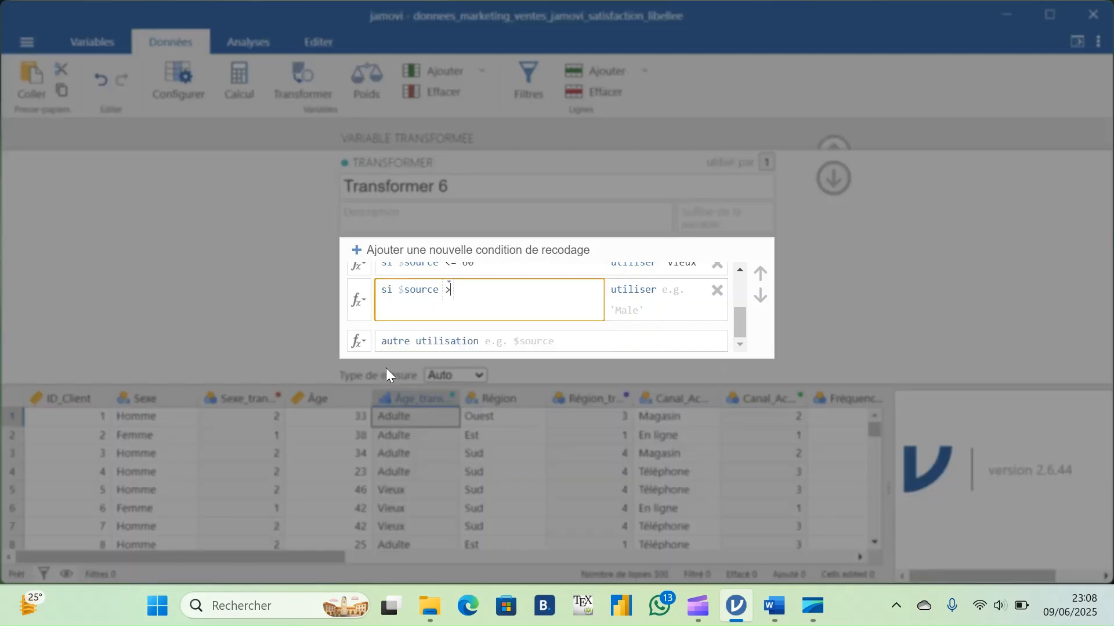
type("60")
left_click(671, 298)
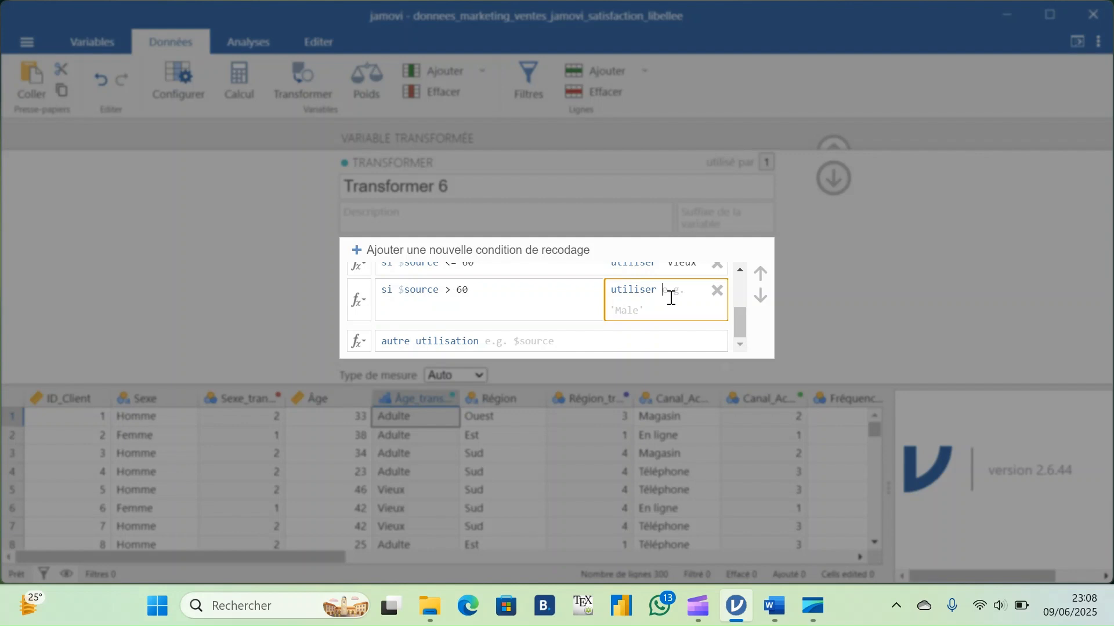
type("Vie")
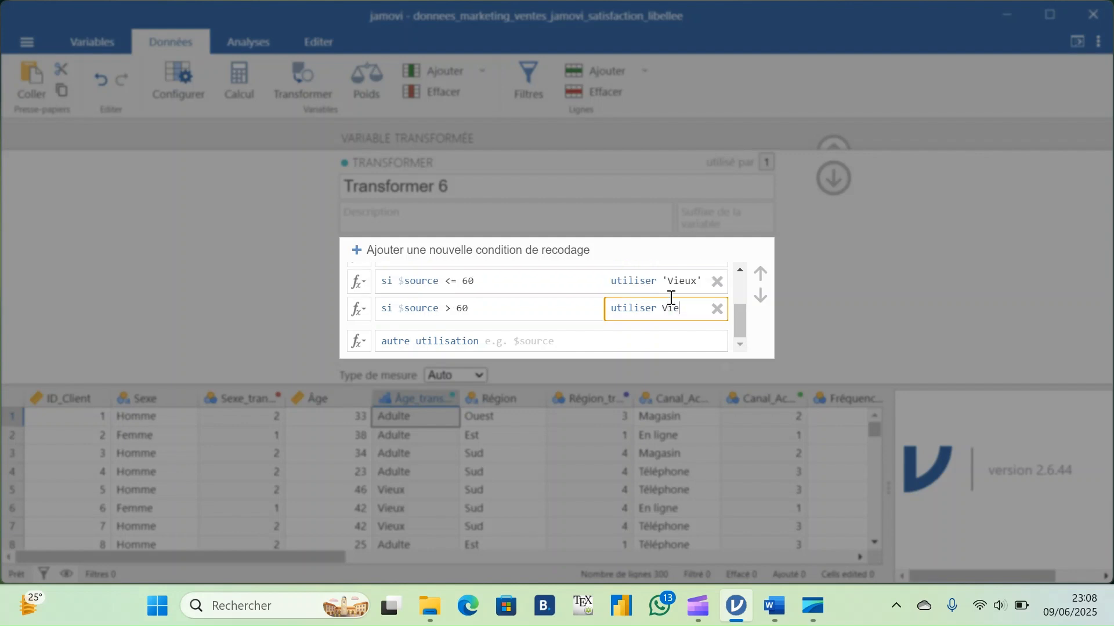
type("ullard")
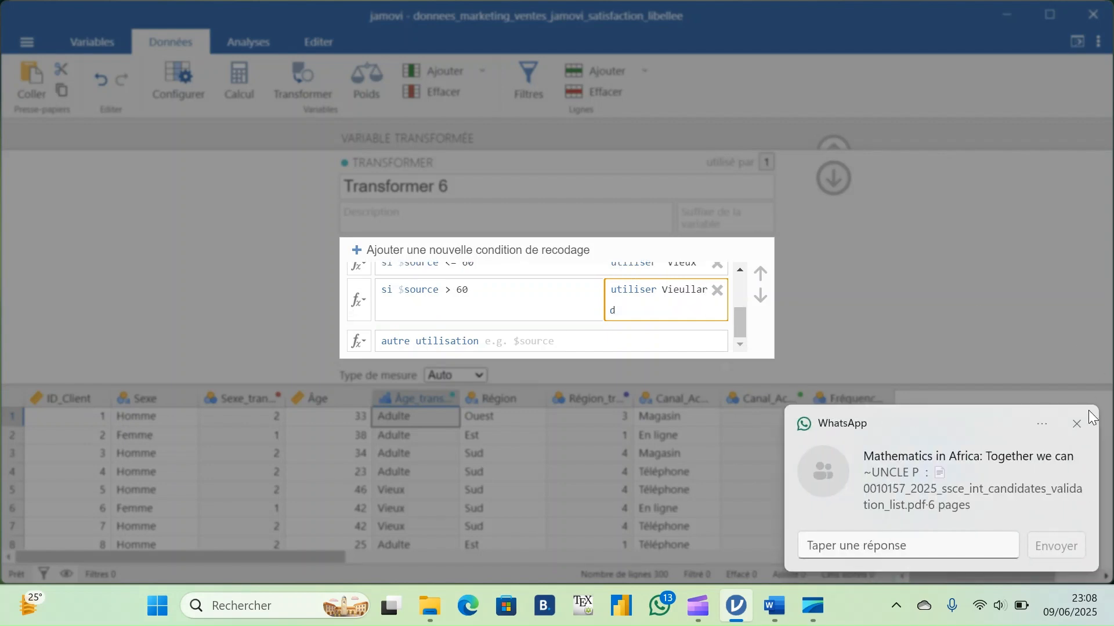
Dismiss the notification and enclose the fifth condition's output text in single quotes as 'Vieullard'
left_click(1076, 424)
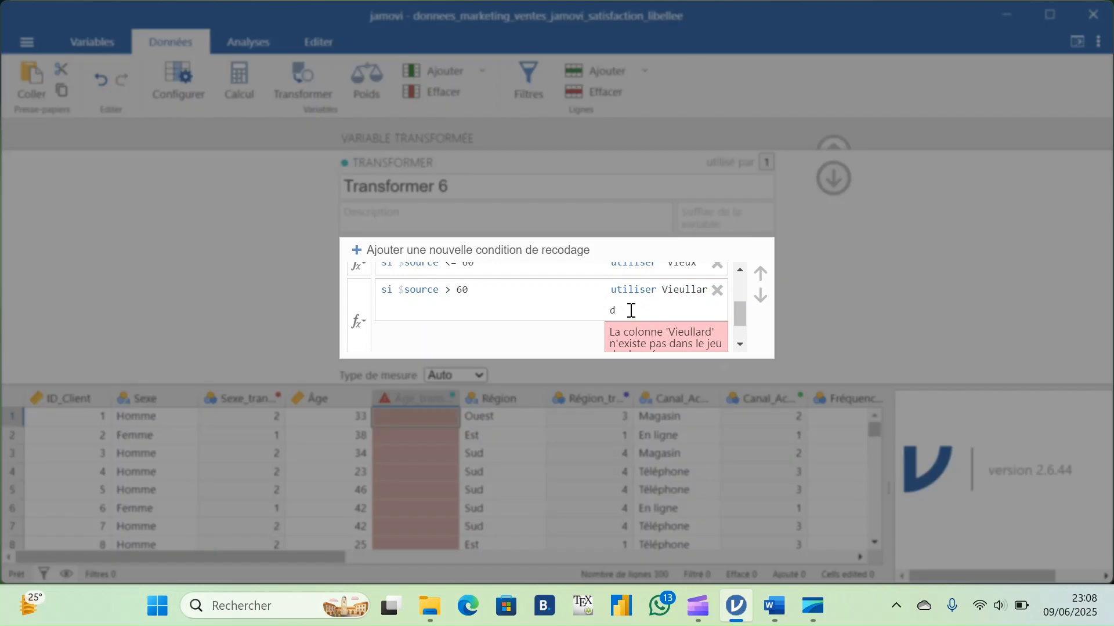
left_click(631, 311)
type("'")
key("Return")
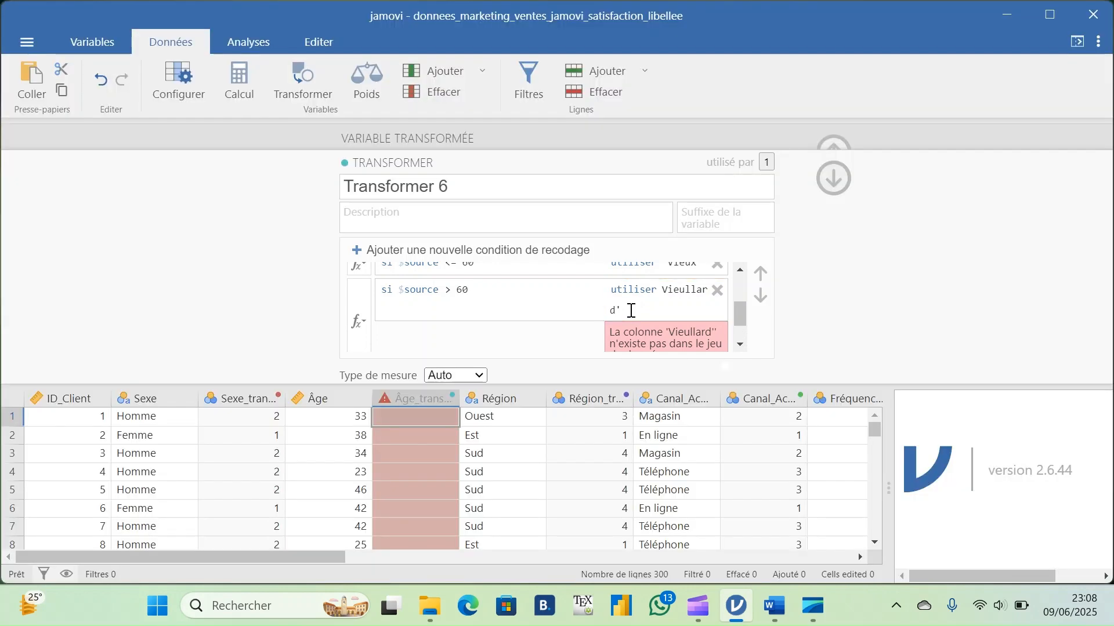
left_click(742, 309)
mouse_move(742, 307)
left_mouse_down()
mouse_move(742, 297)
mouse_move(742, 322)
mouse_move(742, 306)
left_mouse_up()
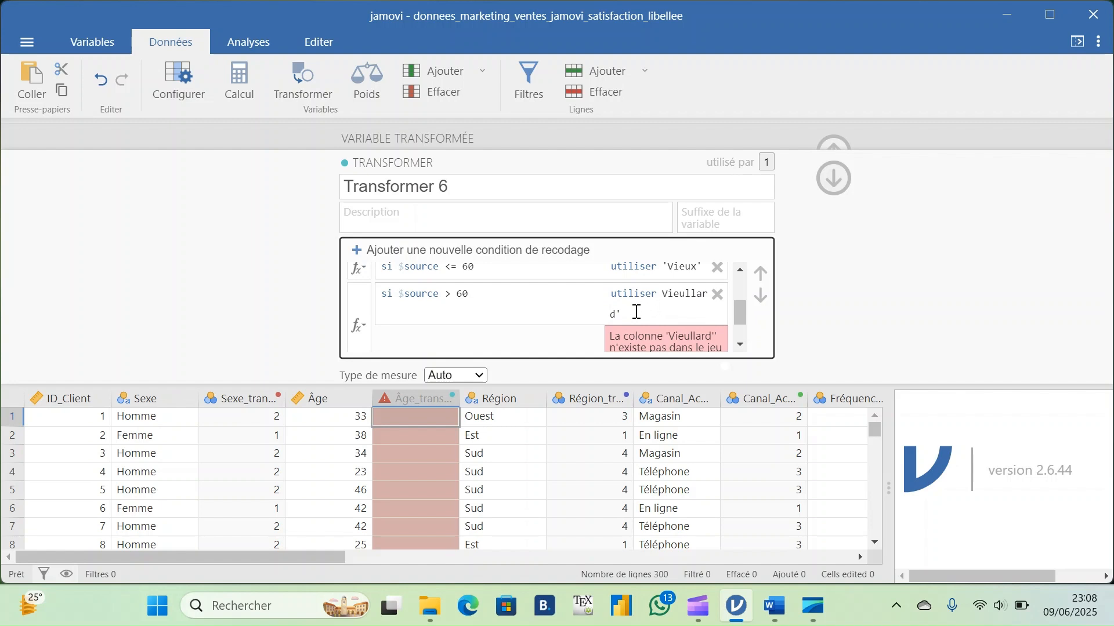
left_click(663, 296)
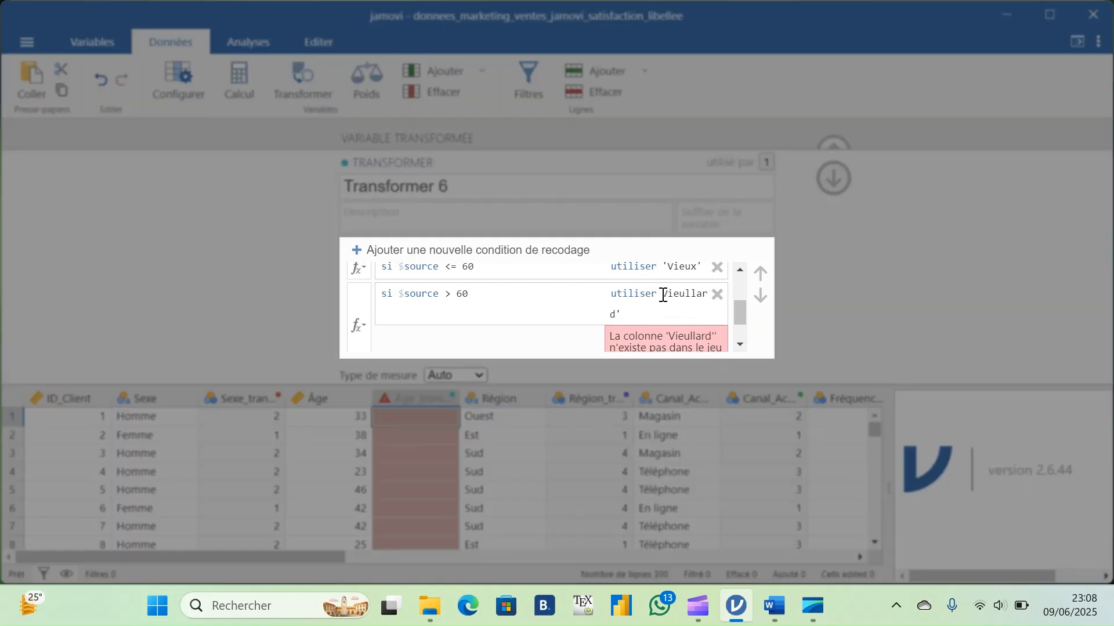
left_click(662, 295)
key("Return")
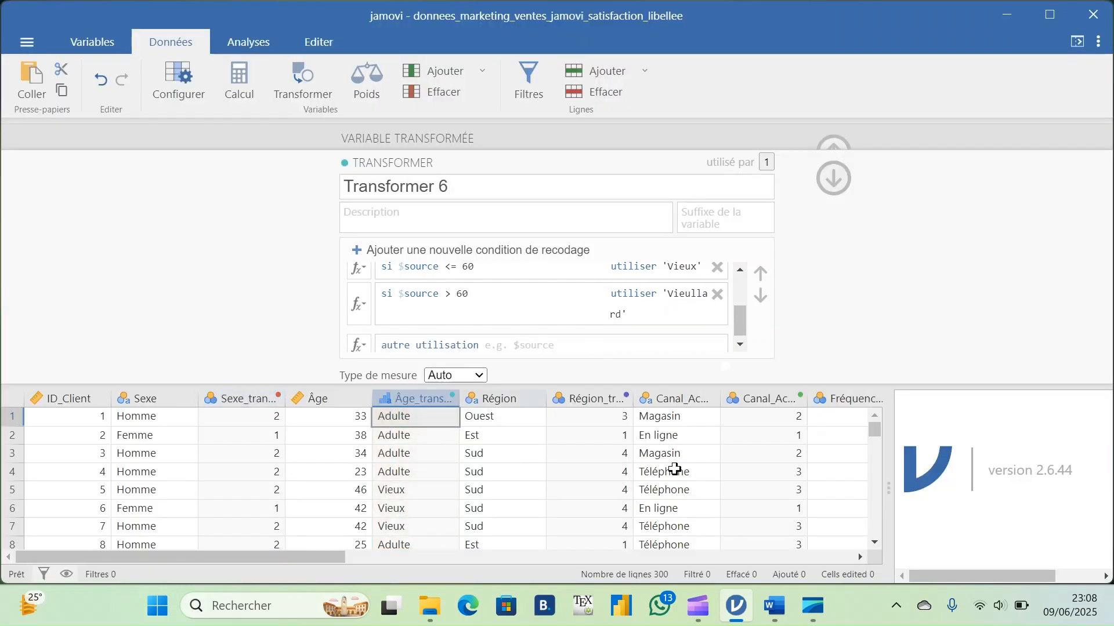
Close the transformation and variable setup, and widen the Âge_transforme column to fit its full name
left_click(836, 180)
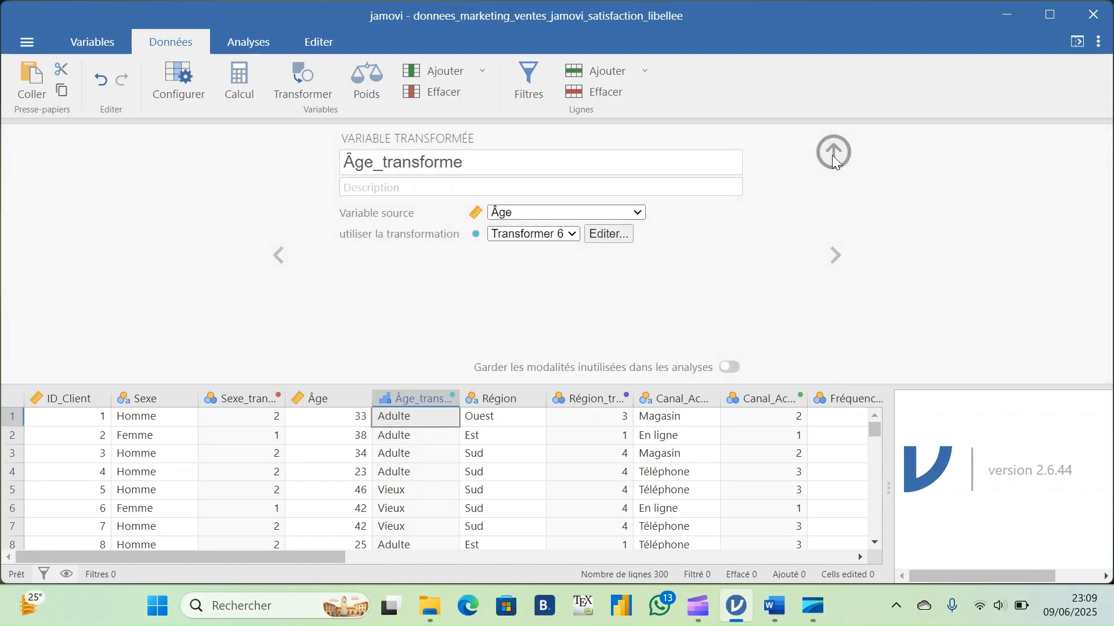
left_click(833, 152)
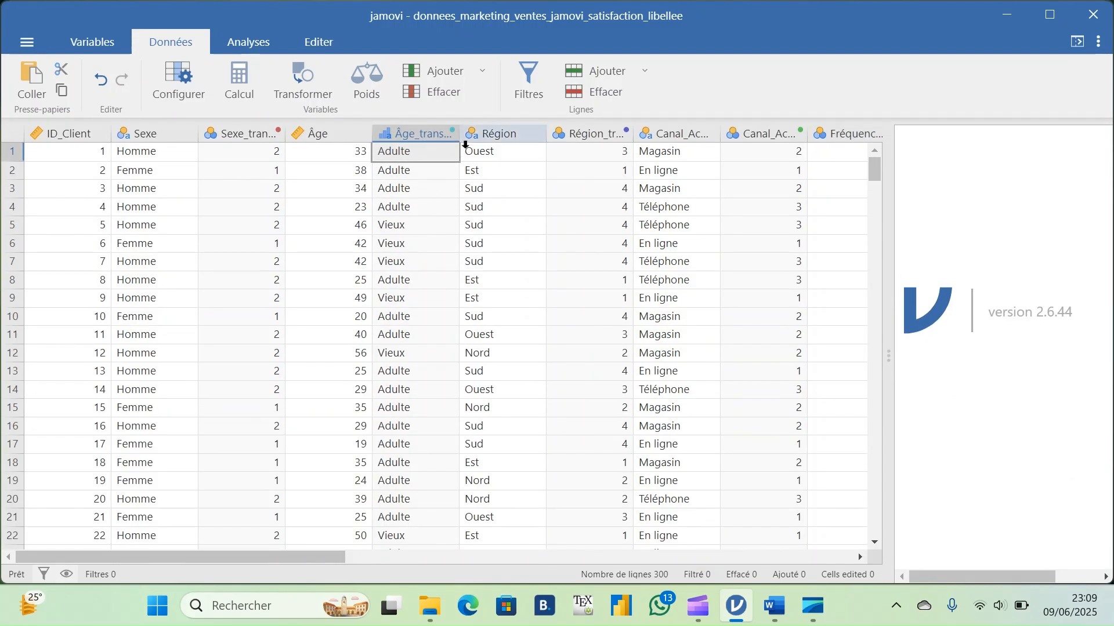
left_click_drag(458, 137, 590, 139)
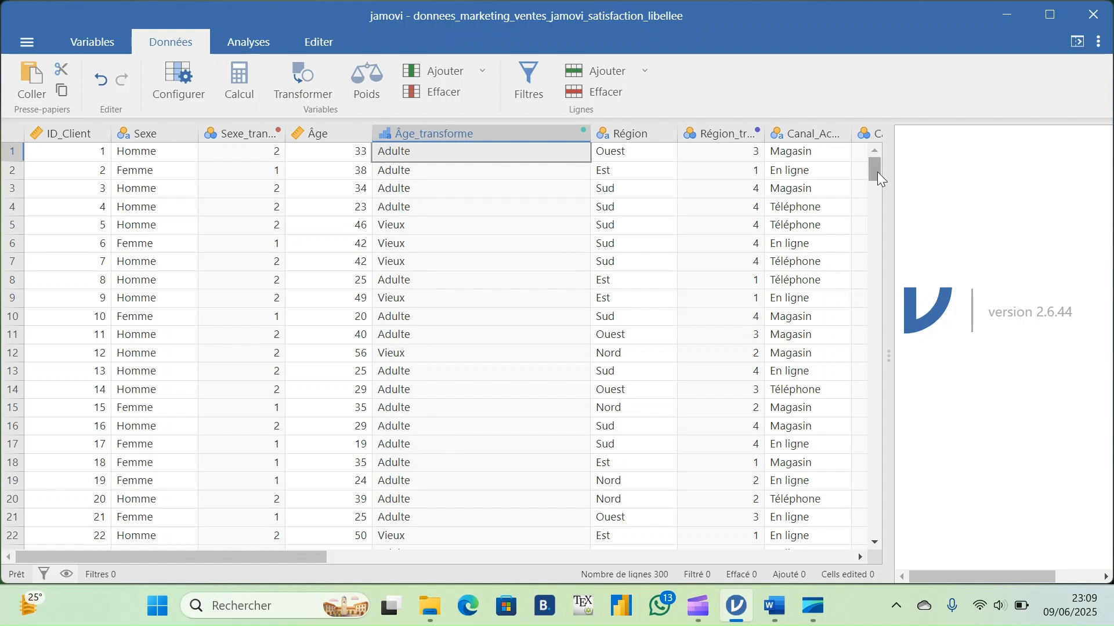
mouse_move(877, 172)
left_mouse_down()
mouse_move(880, 279)
mouse_move(878, 171)
left_mouse_up()
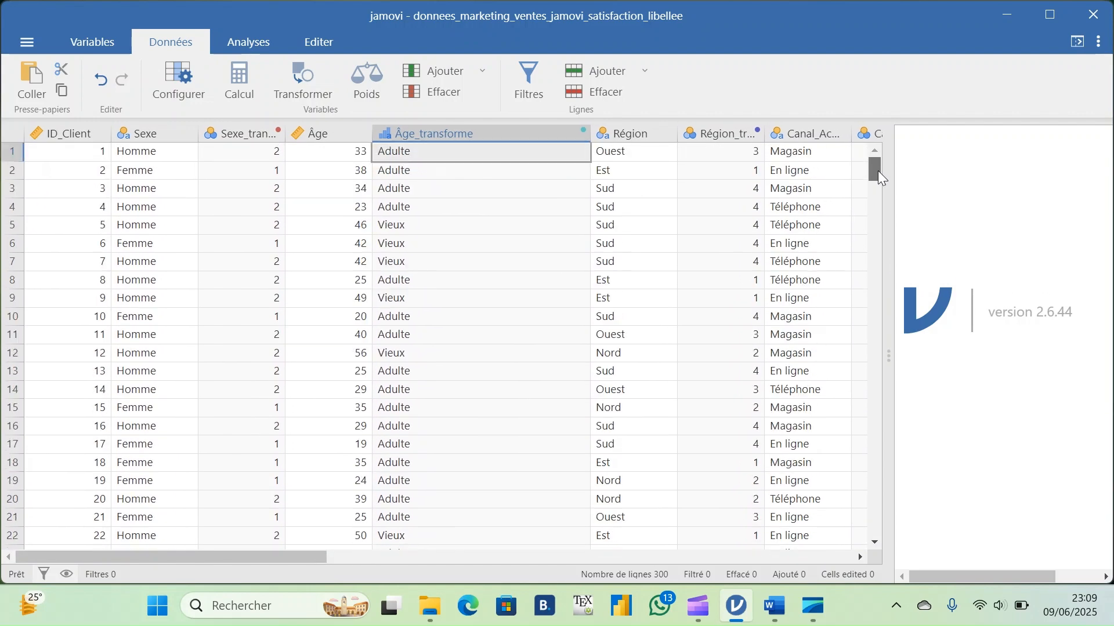